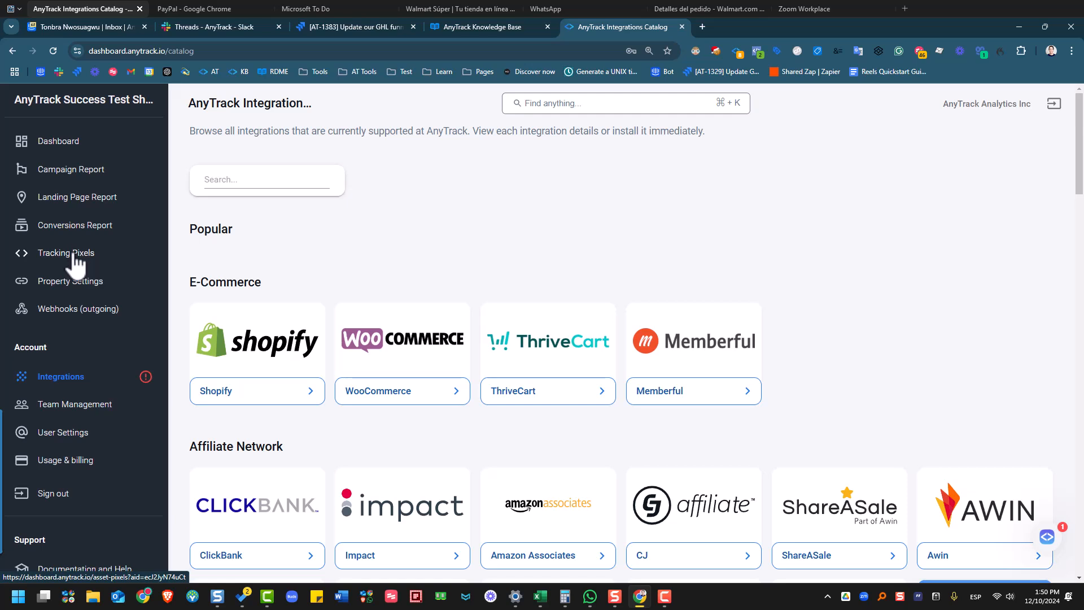
- Open the Tracking Pixels page from the AnyTrack sidebar
left_click(75, 255)
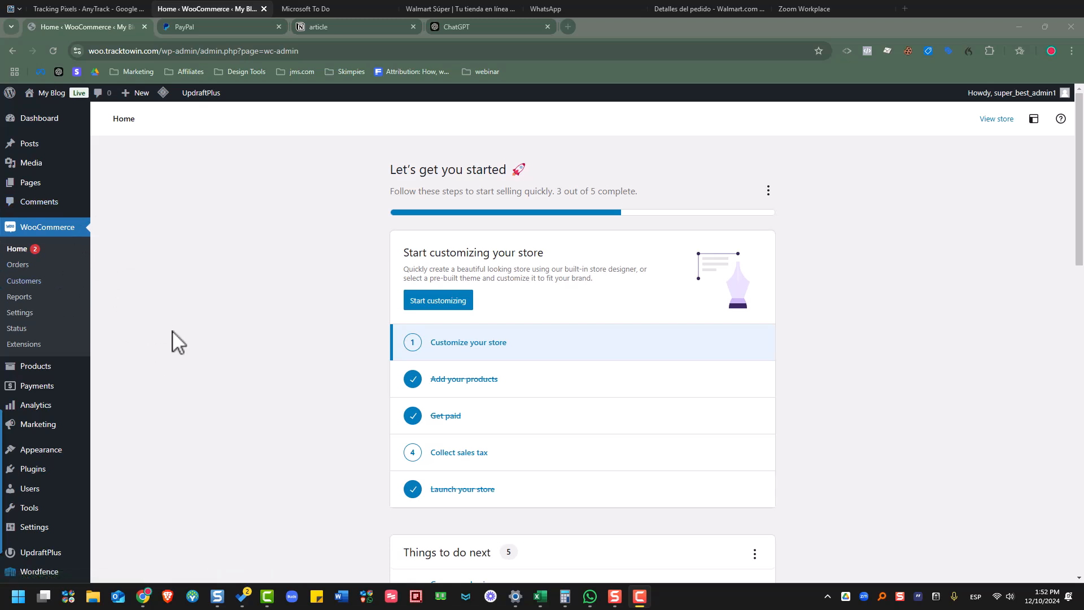
- Search 'anytrack woocommerce' under Add New Plugin, then install and activate AnyTrack for WooCommerce
left_click(36, 468)
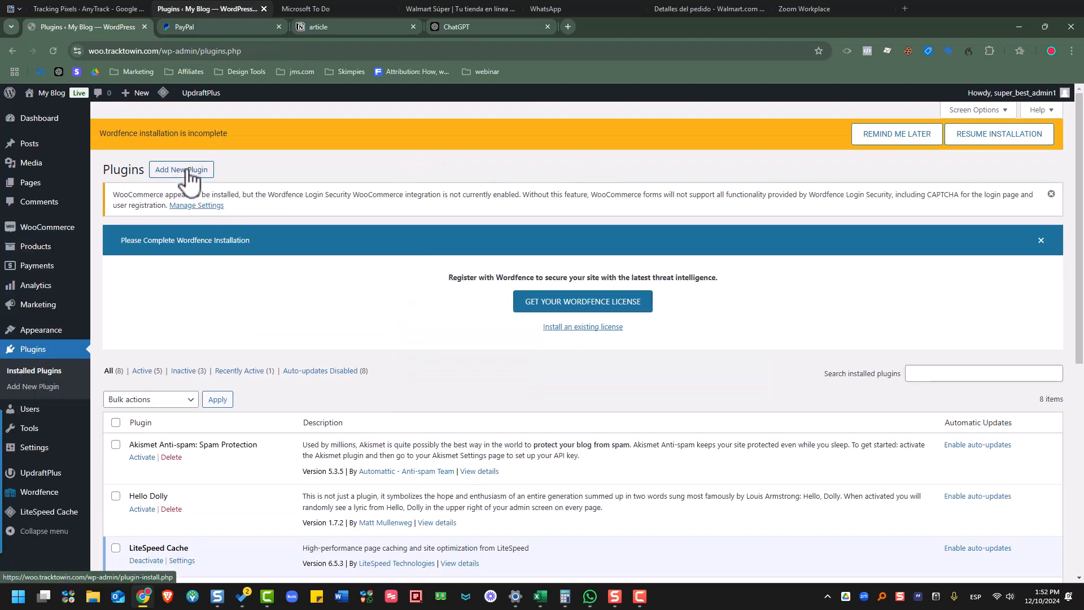
left_click(190, 171)
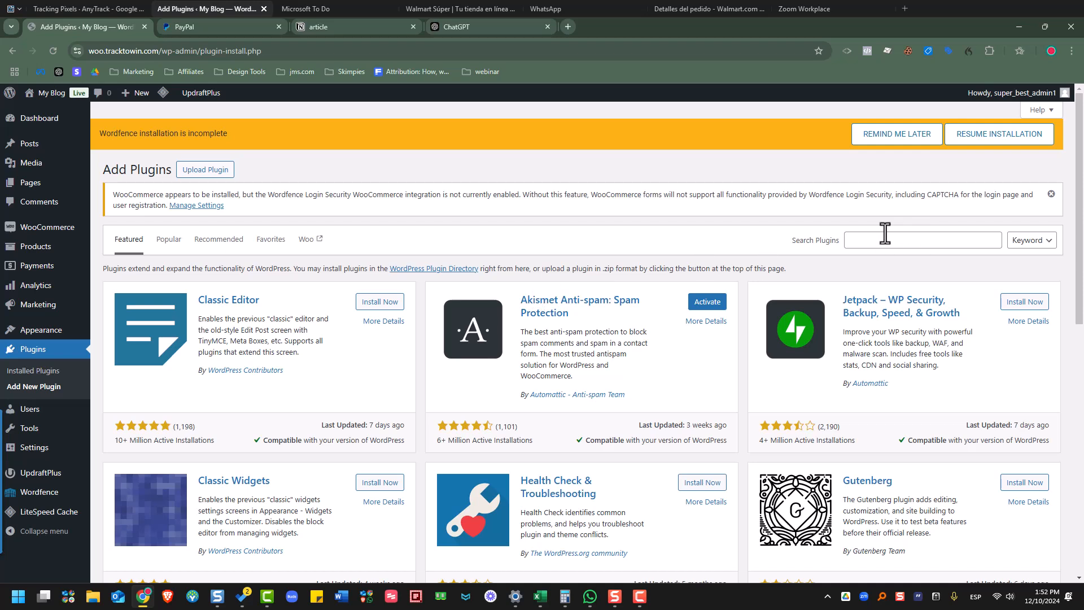
left_click(885, 232)
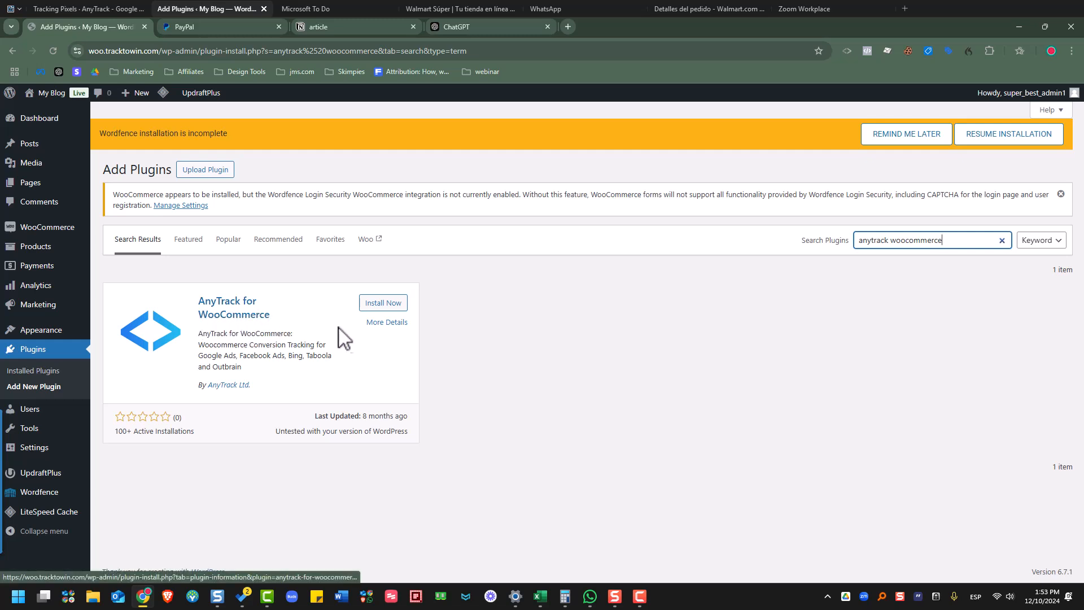
left_click(384, 304)
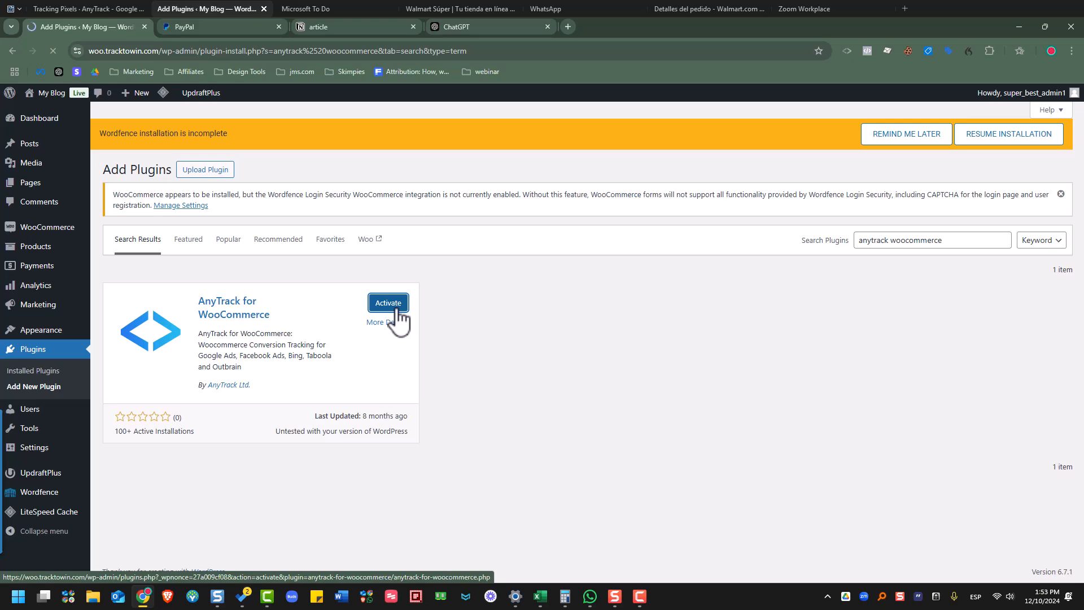
scroll(389, 398, "down", 3)
scroll(287, 330, "down", 1)
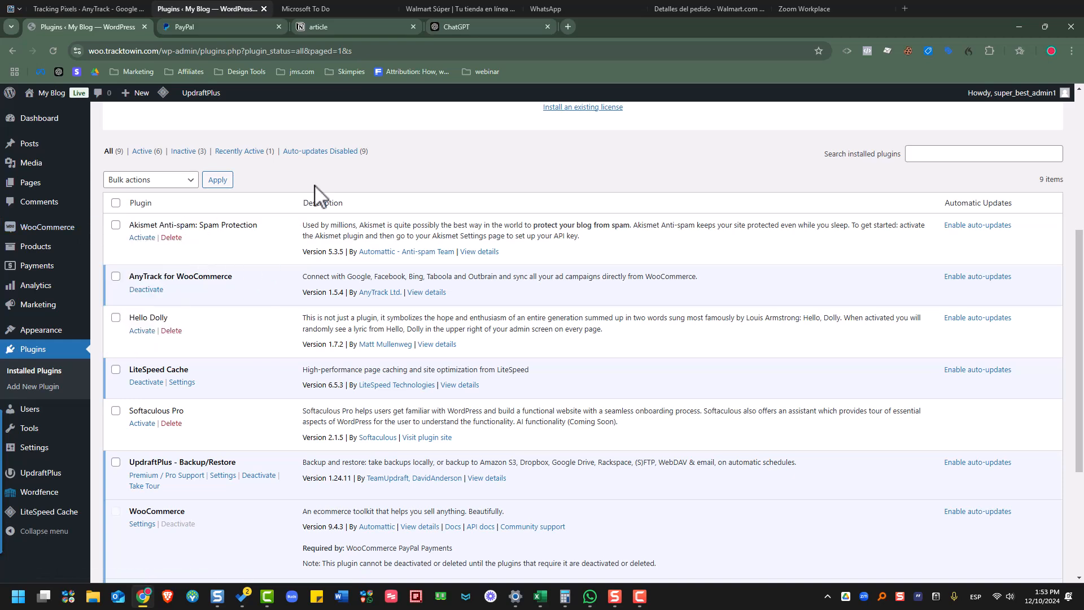
- Review the WooCommerce AnyTrack page's Conversion Events, then go back to AnyTrack's Tracking Pixels
mouse_move(37, 232)
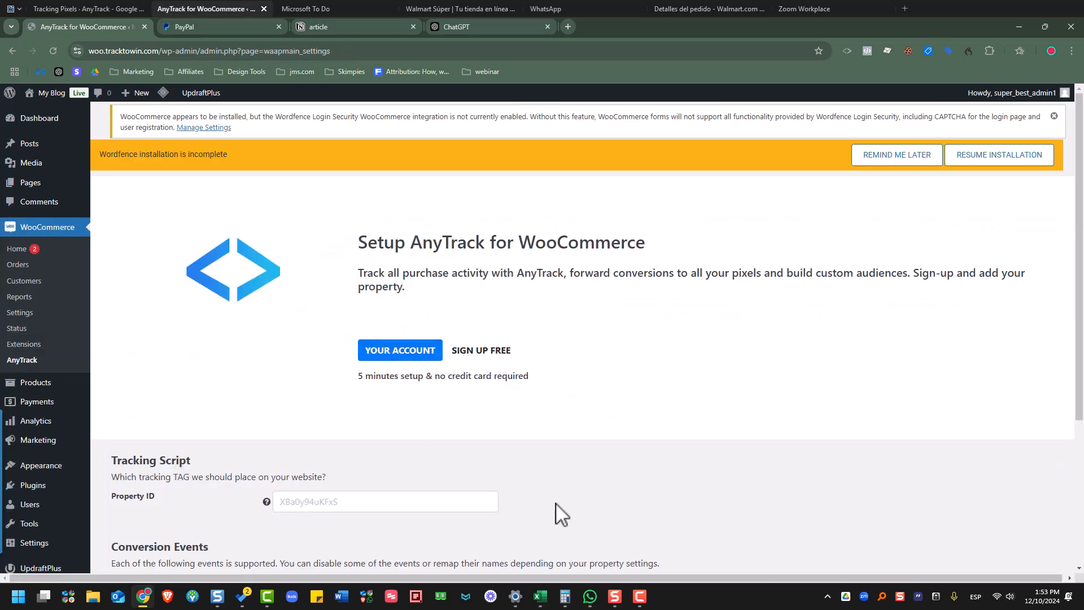
scroll(562, 513, "down", 4)
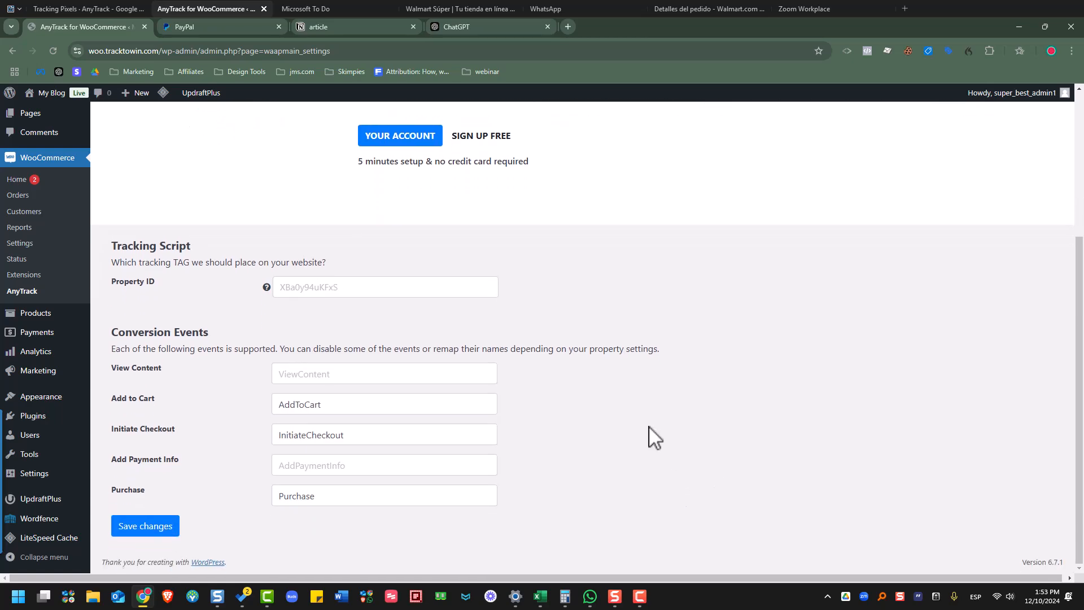
left_click(87, 11)
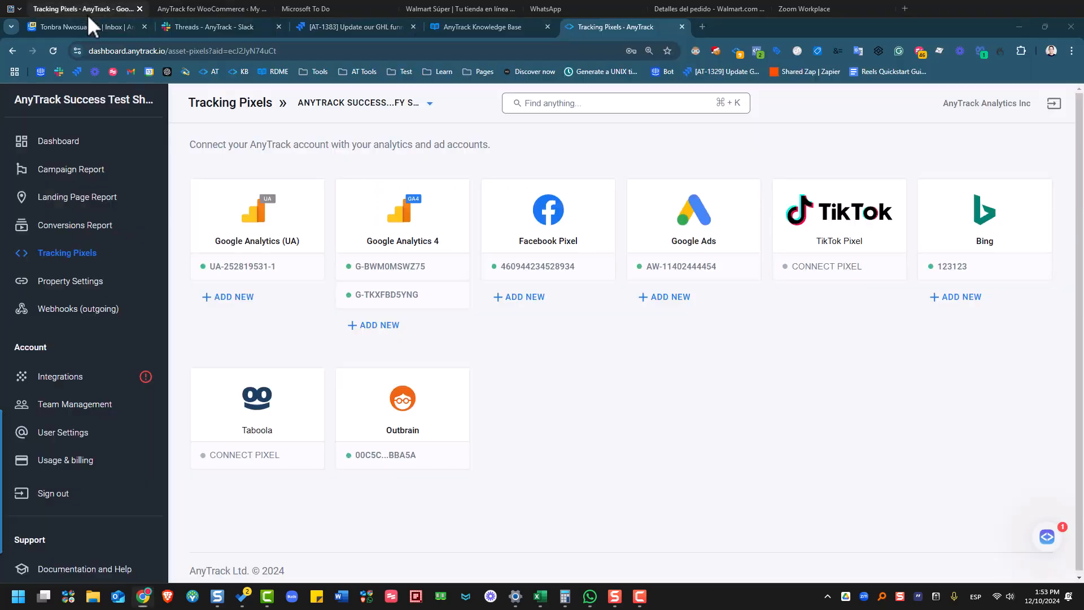
- Create a new property from the property dropdown and name it 'My Woocommerce'
left_click(395, 116)
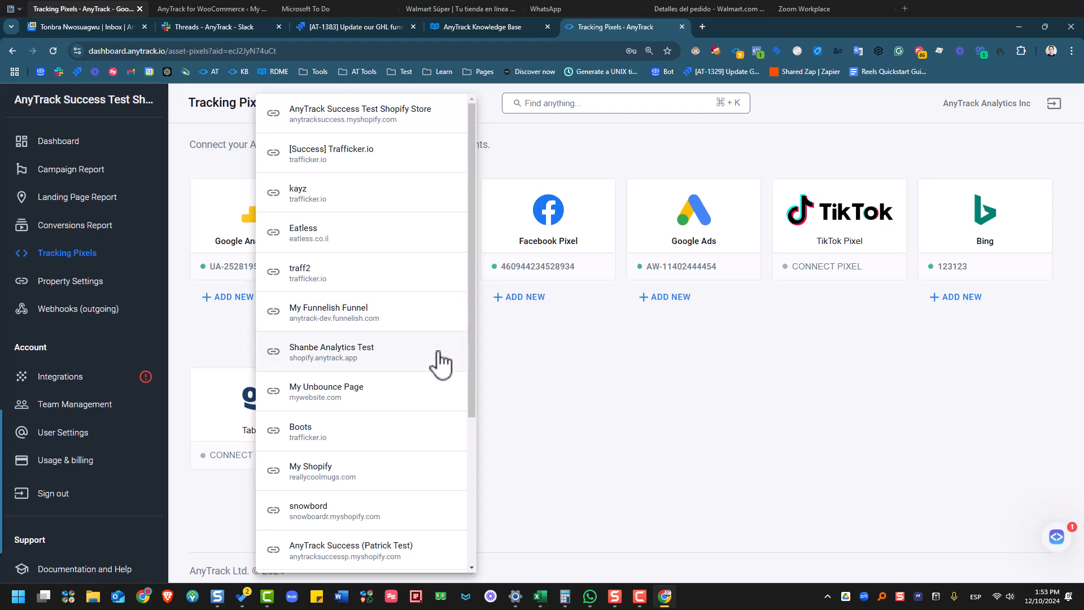
scroll(442, 344, "down", 4)
scroll(458, 226, "up", 5)
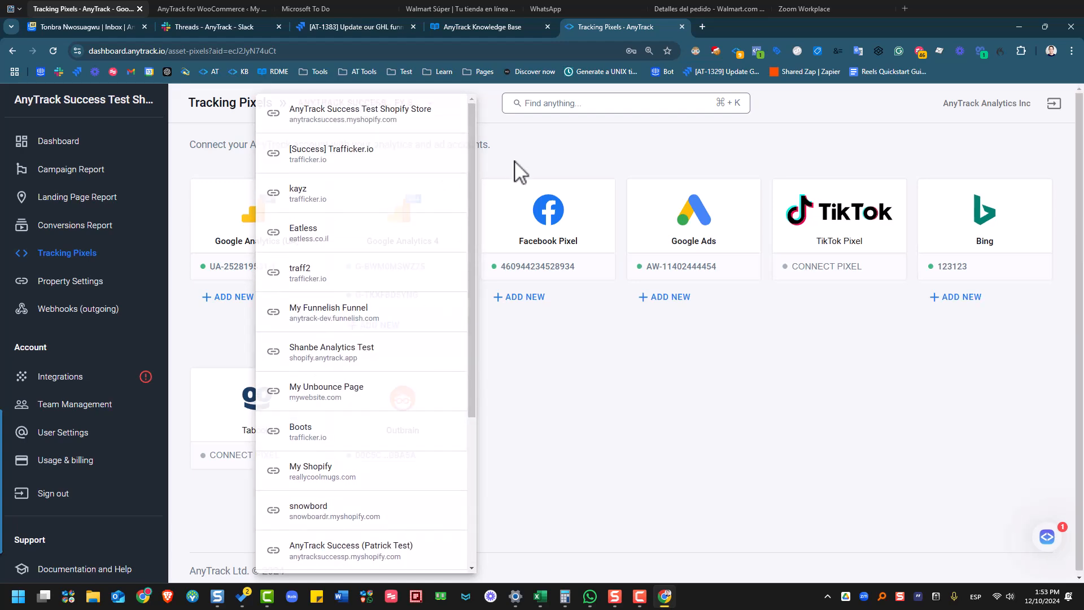
left_click(375, 113)
left_click(395, 117)
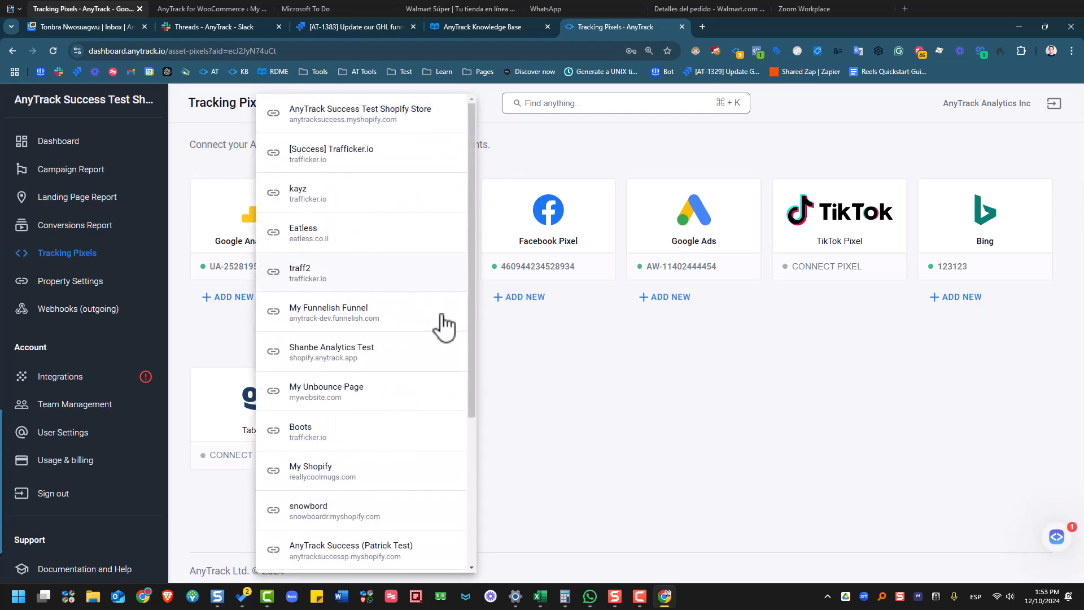
scroll(443, 327, "down", 5)
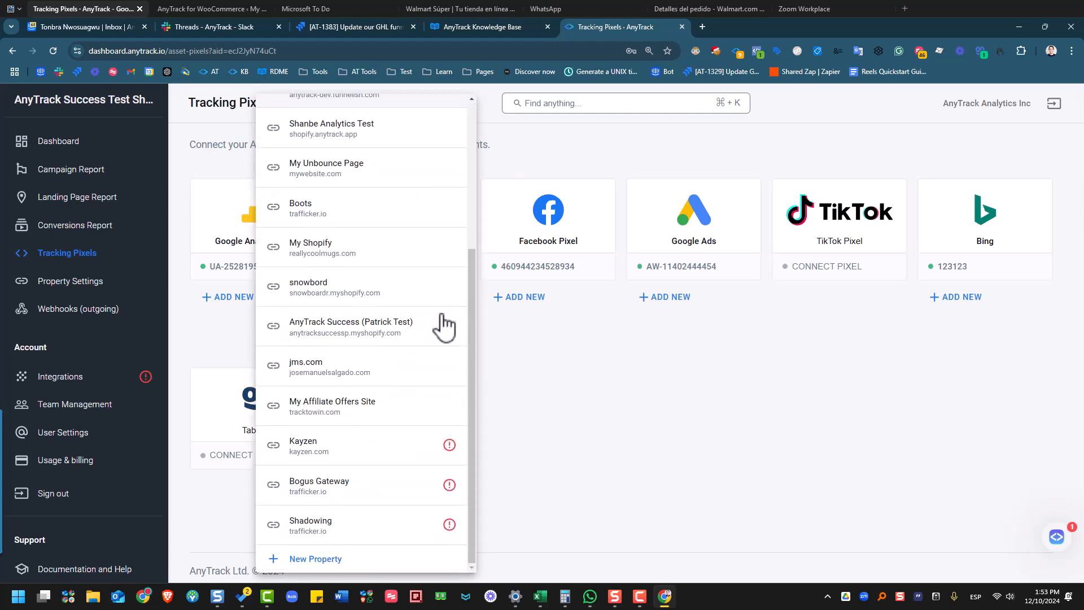
left_click(339, 559)
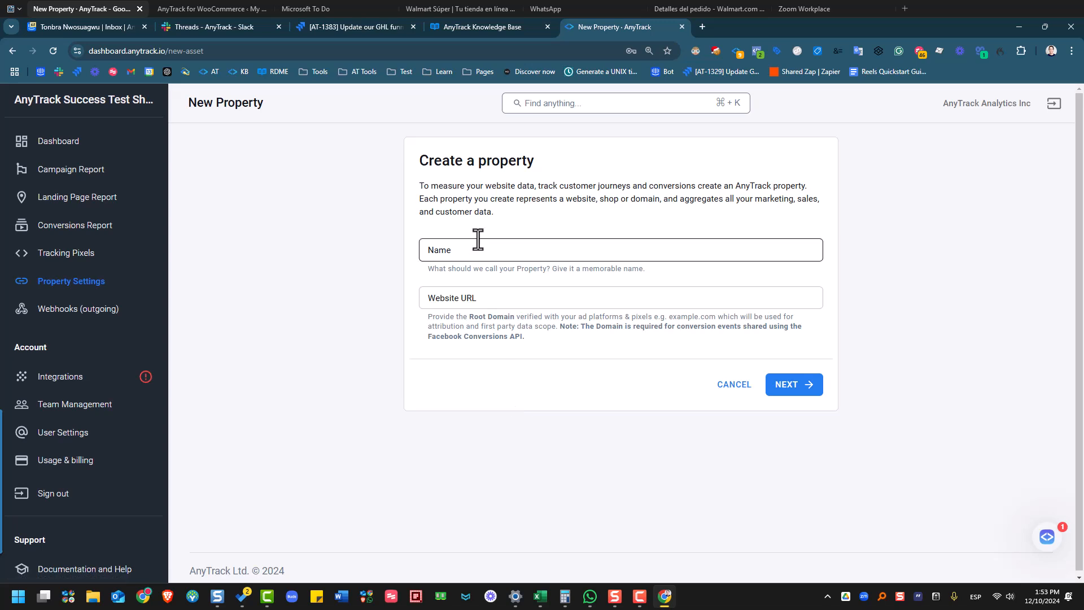
left_click(474, 256)
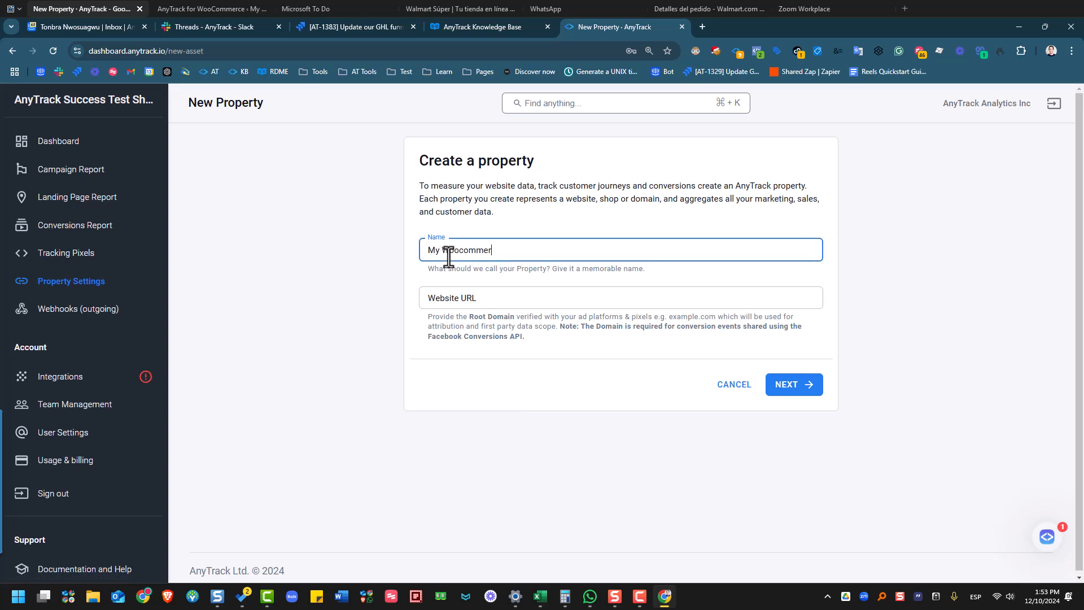
left_click(460, 298)
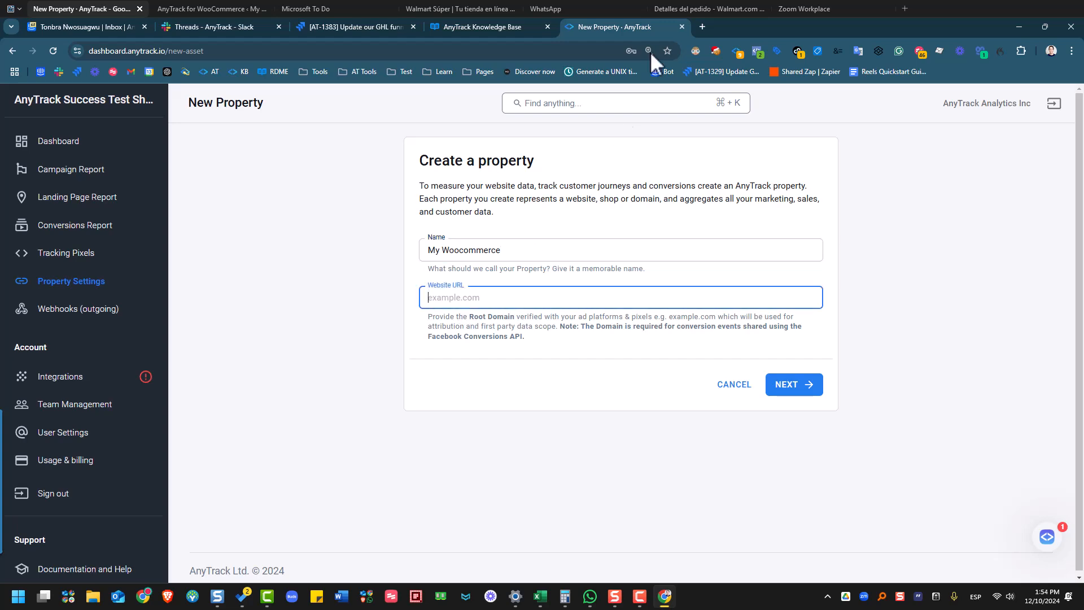
left_click(192, 15)
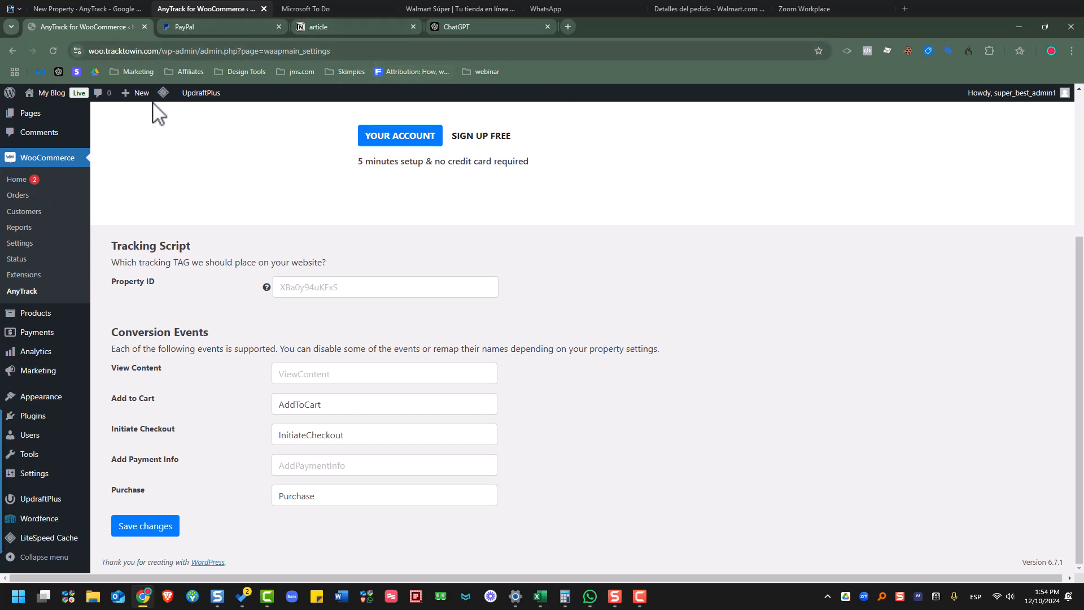
- Duplicate the tab, load the store's /shop/ page and copy its full address
right_click(124, 36)
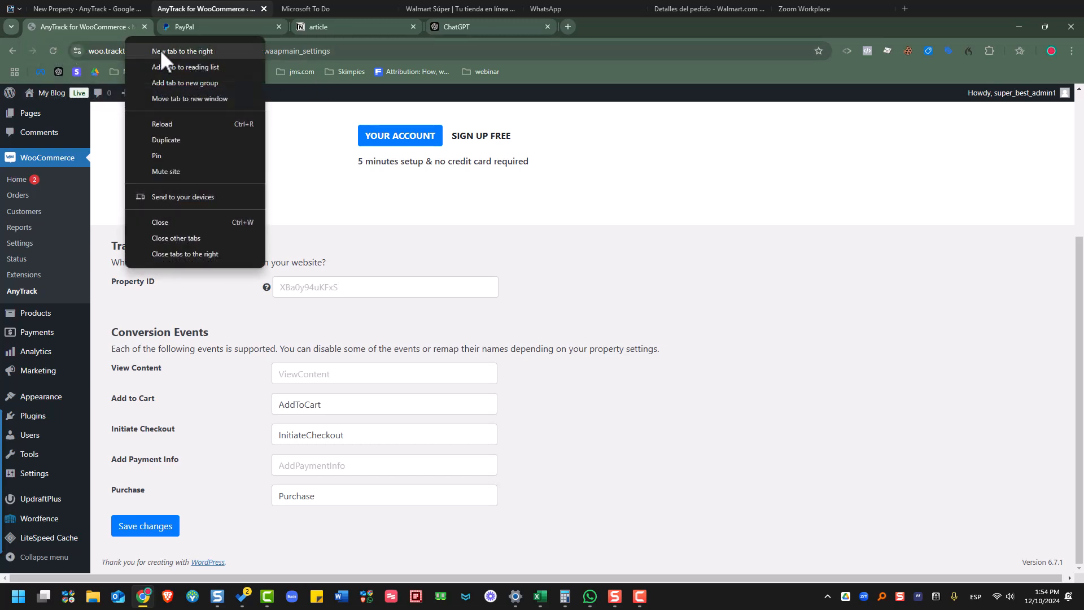
left_click(188, 142)
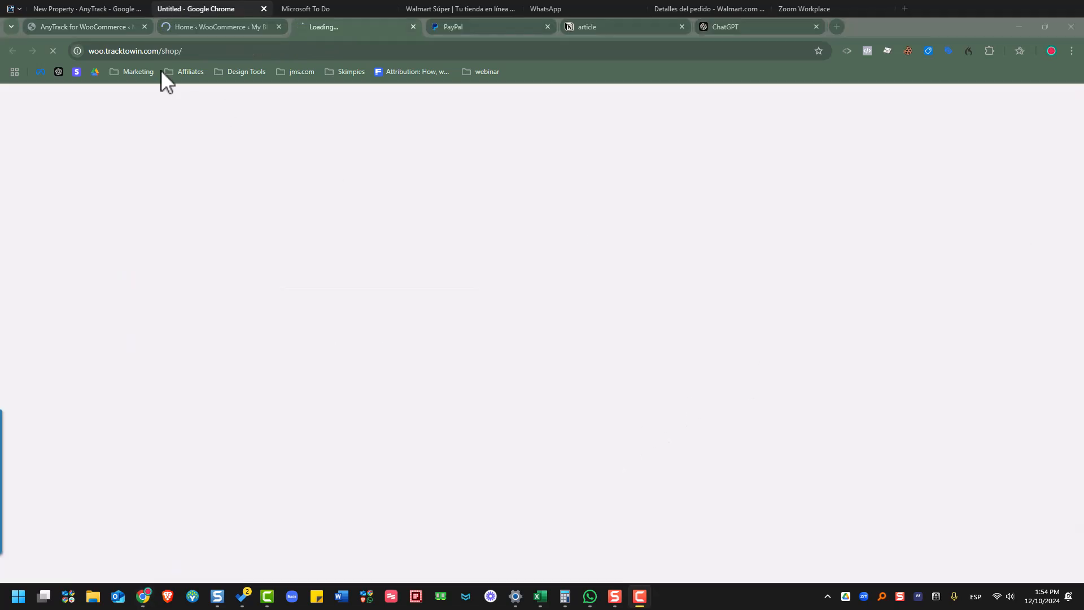
left_click(152, 50)
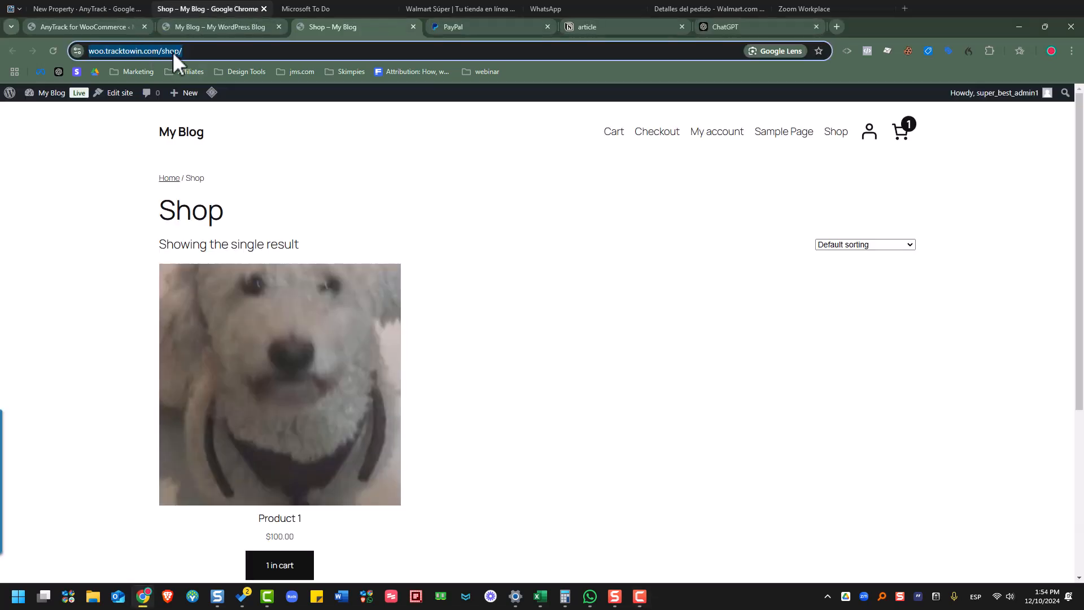
left_click(172, 52)
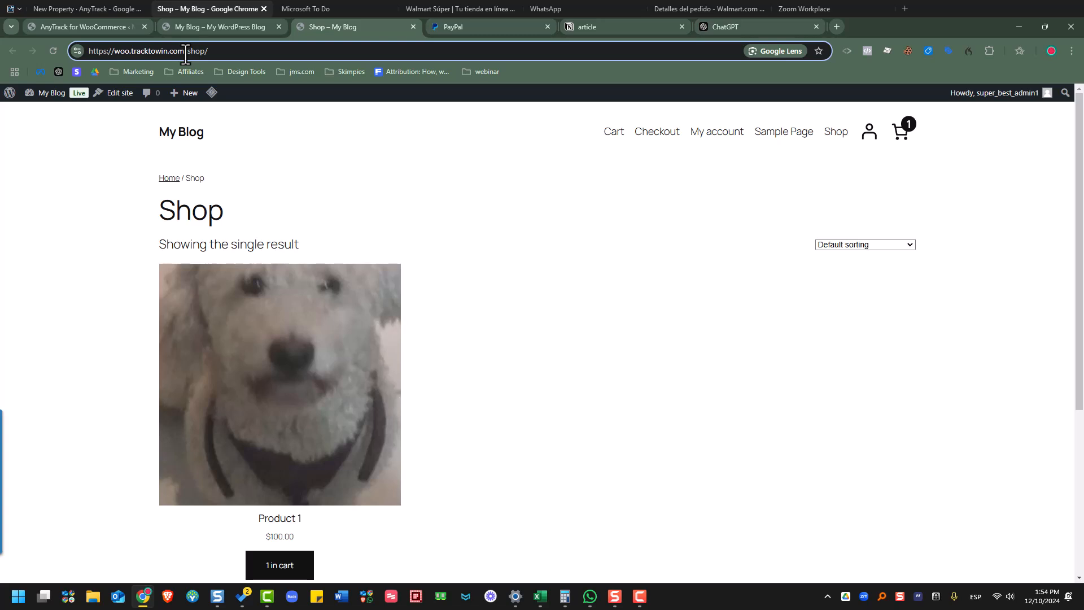
left_click_drag(185, 54, 85, 51)
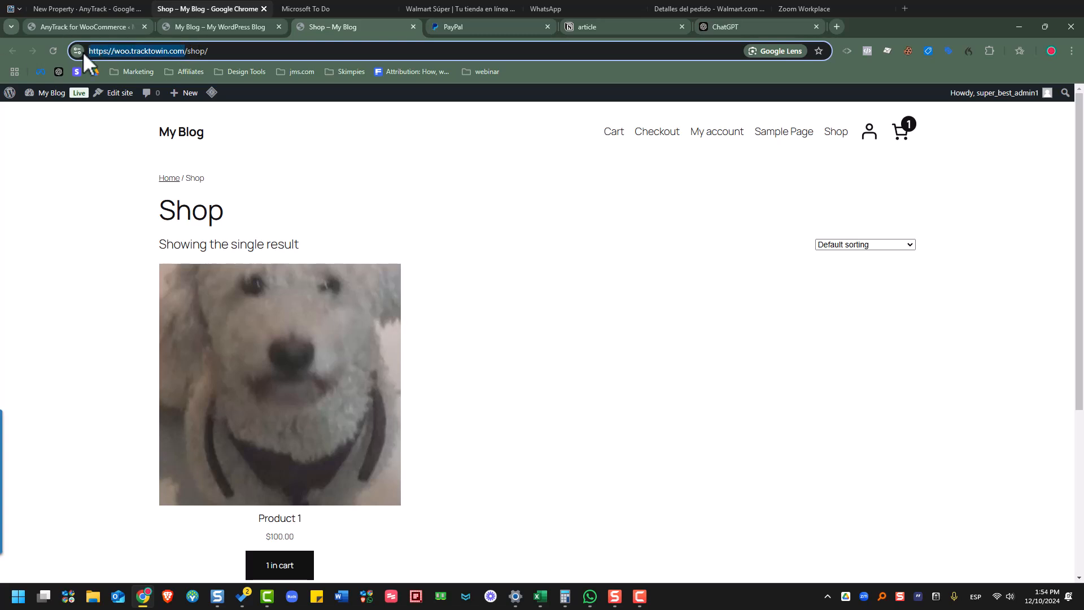
left_click(79, 50)
left_click(165, 55)
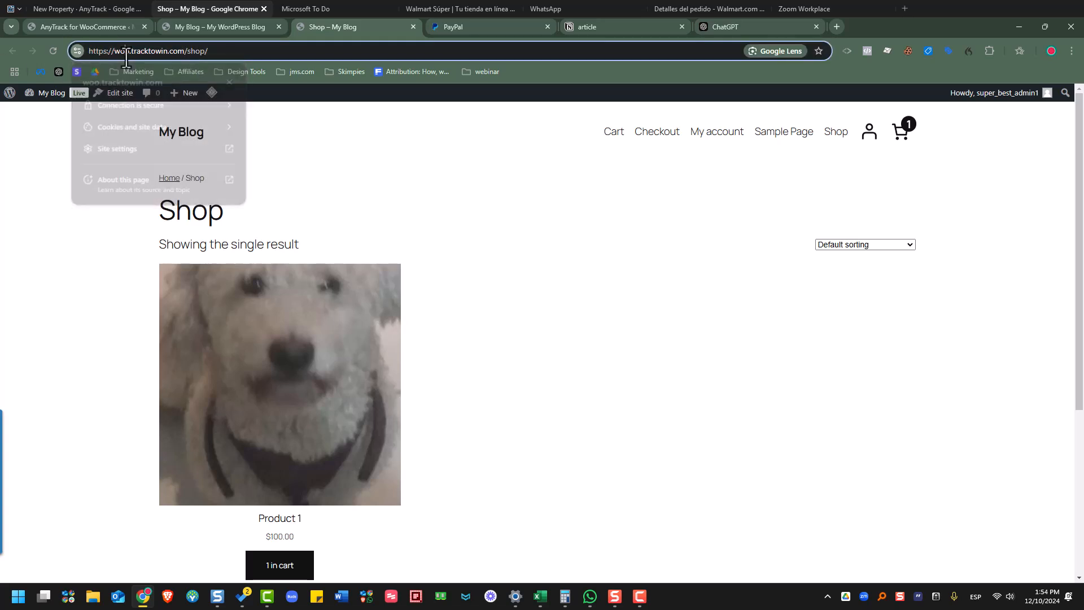
triple_click(161, 47)
right_click(161, 47)
left_click(246, 154)
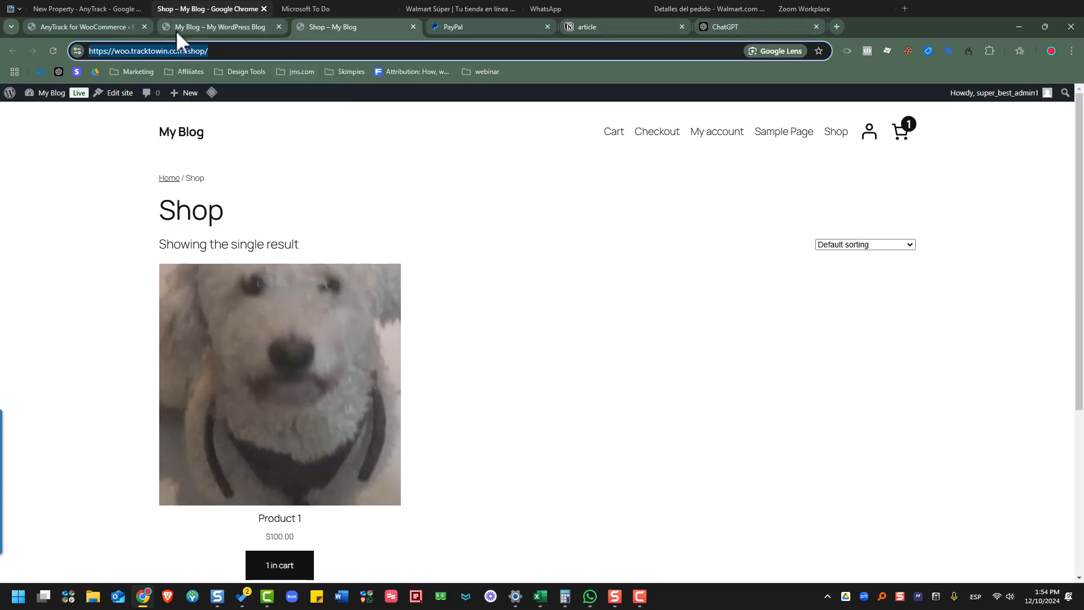
- Paste the store address into Website URL, trim the shop path, and create the property
left_click(74, 8)
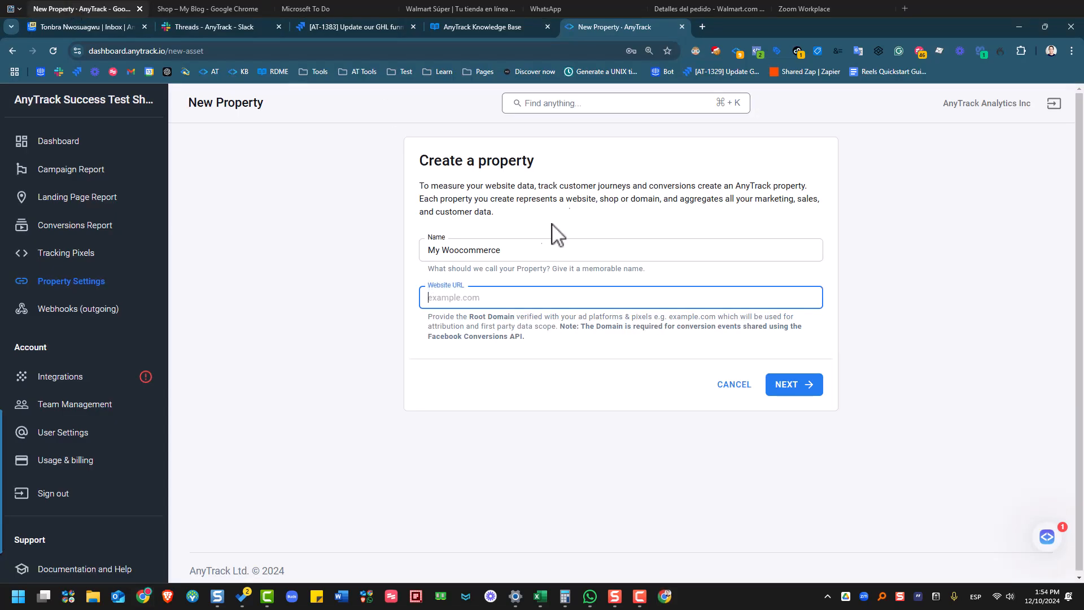
right_click(470, 302)
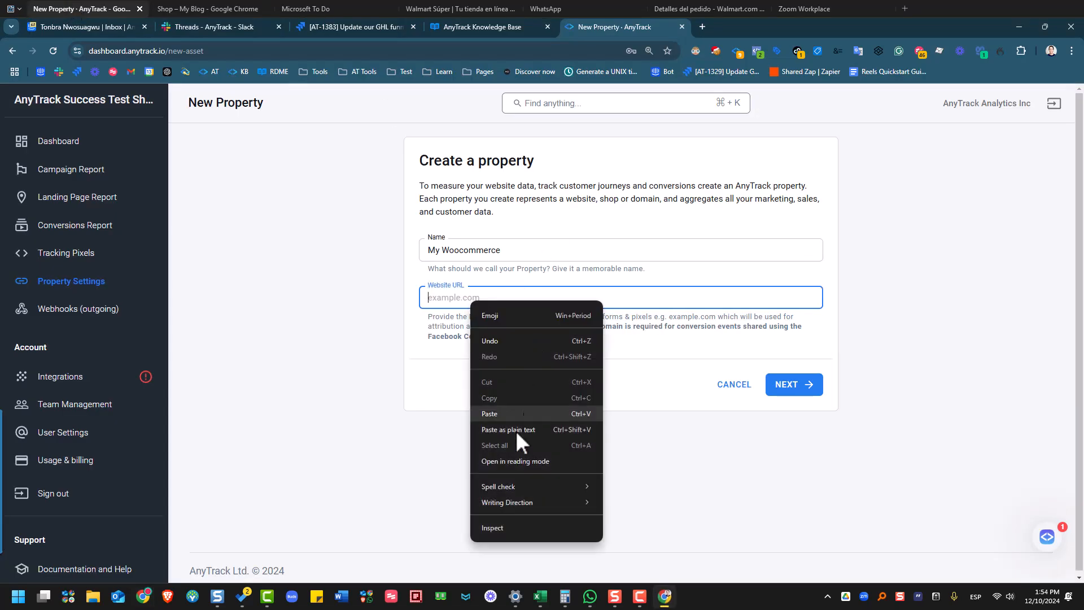
left_click(514, 433)
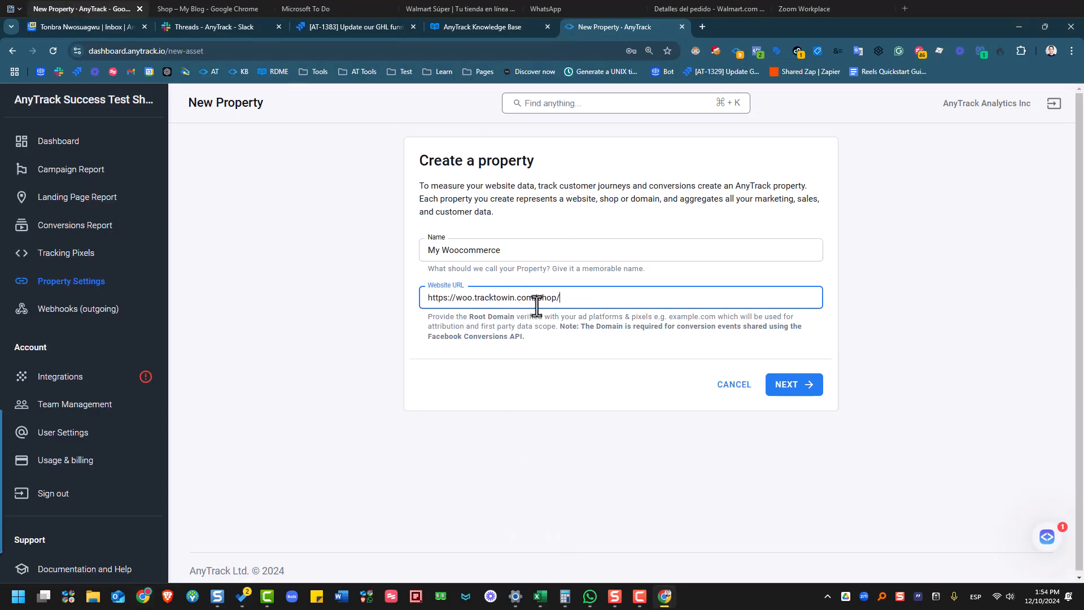
left_click_drag(542, 299, 873, 316)
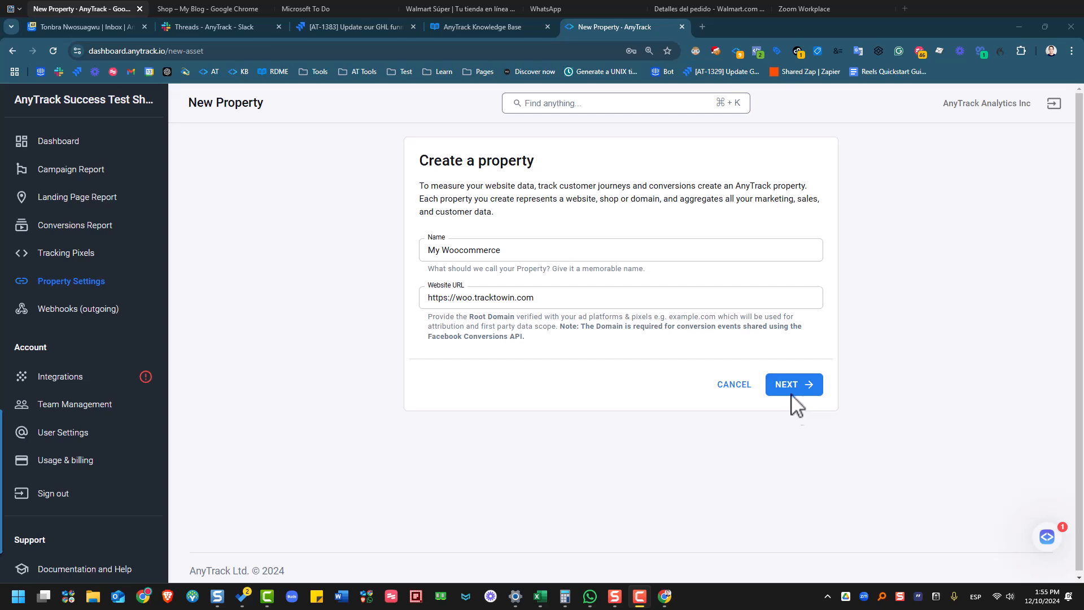
left_click(785, 389)
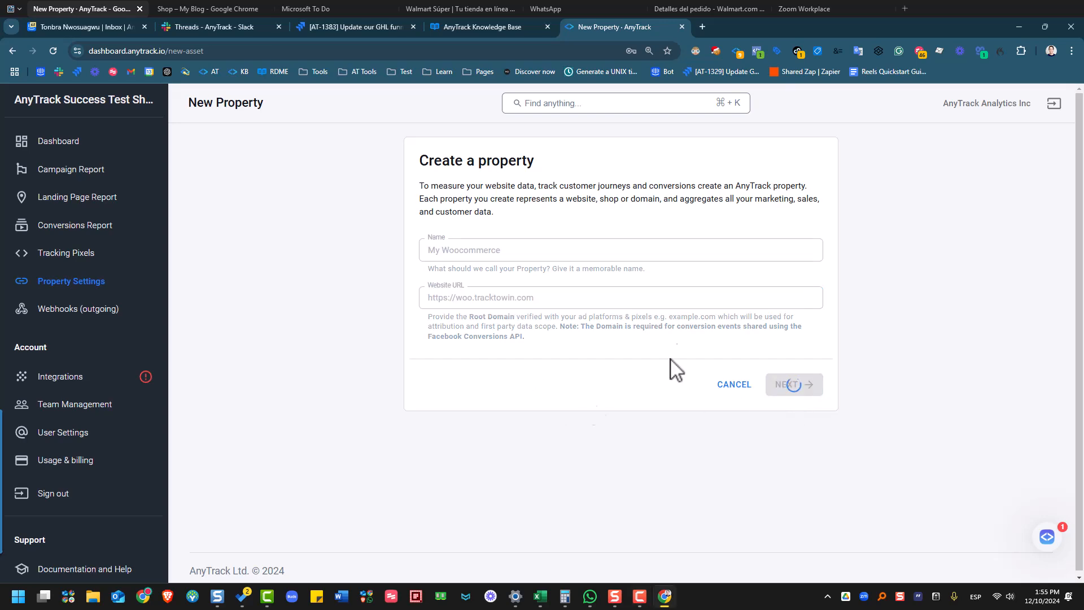
- Copy the tracking code and the Property Tracking ID from the Tracking Script page
left_click(593, 291)
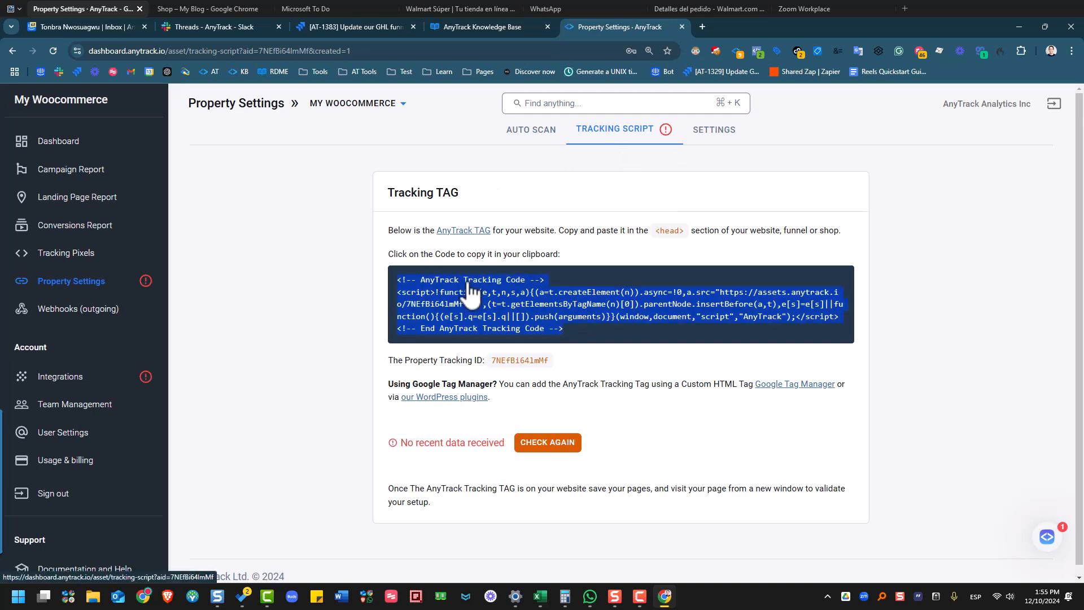
double_click(502, 359)
right_click(502, 359)
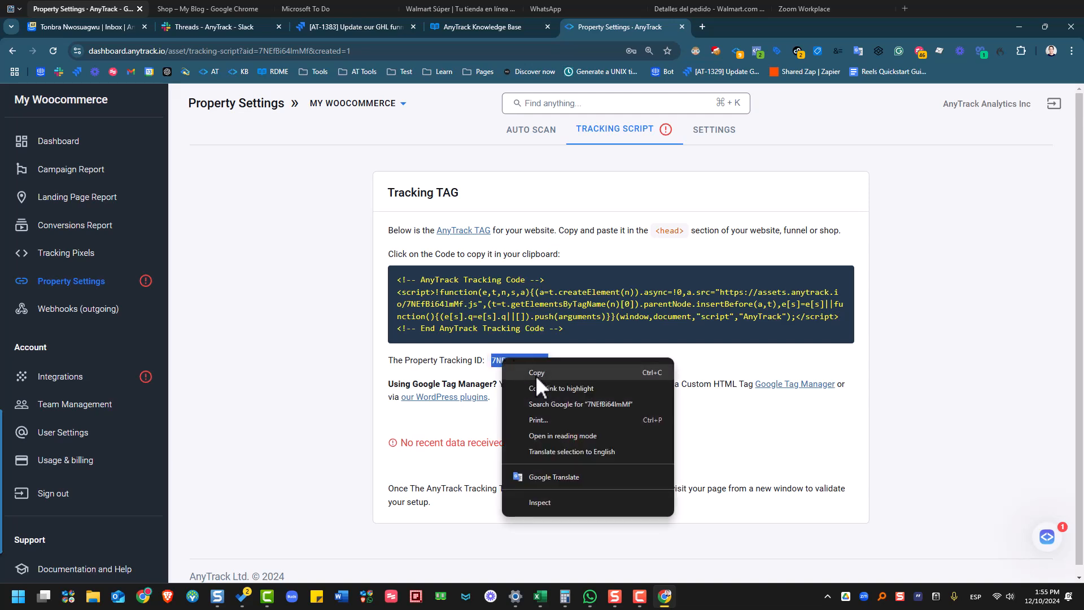
left_click(537, 373)
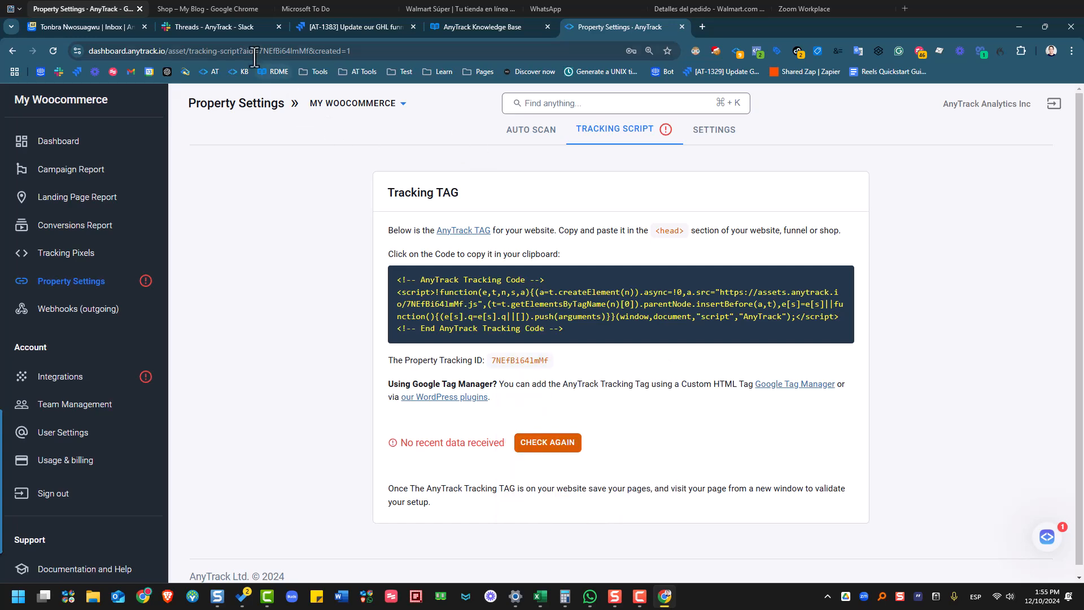
- Go to the AnyTrack for WooCommerce settings page in WordPress
left_click(196, 11)
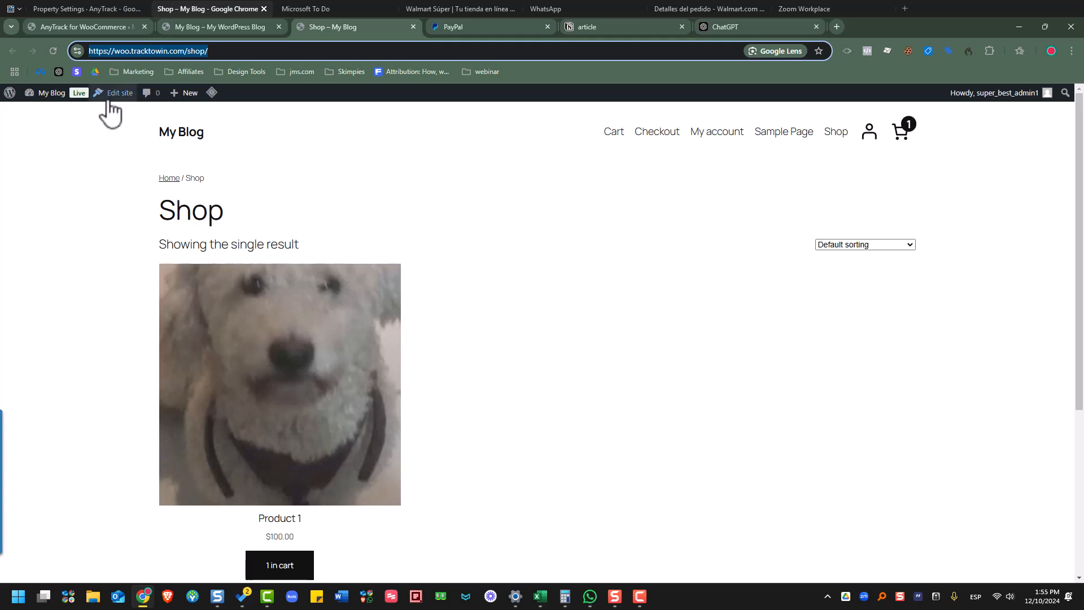
mouse_move(57, 104)
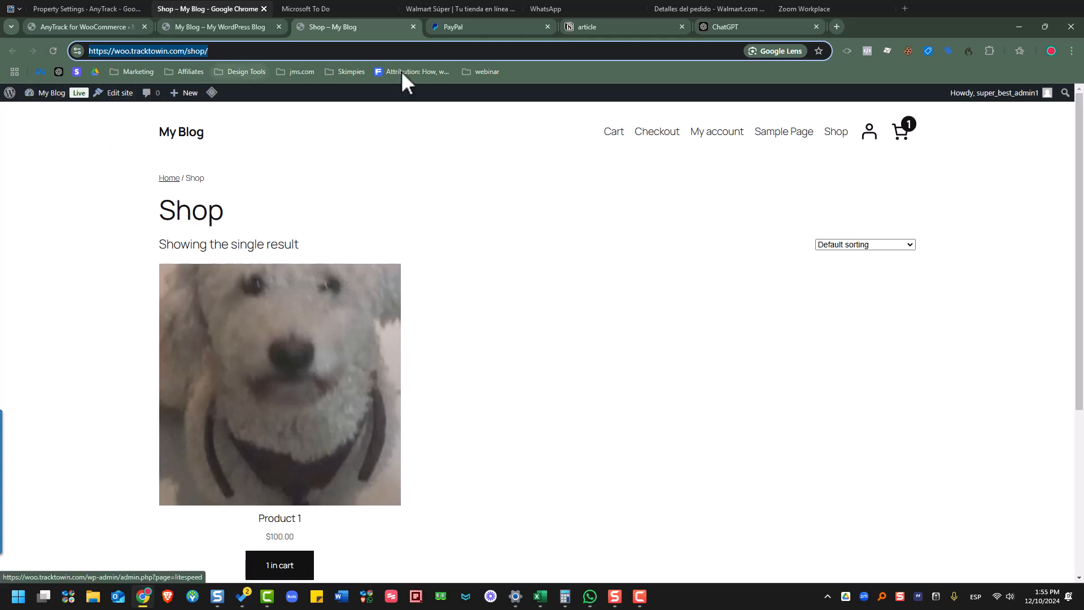
left_click(95, 28)
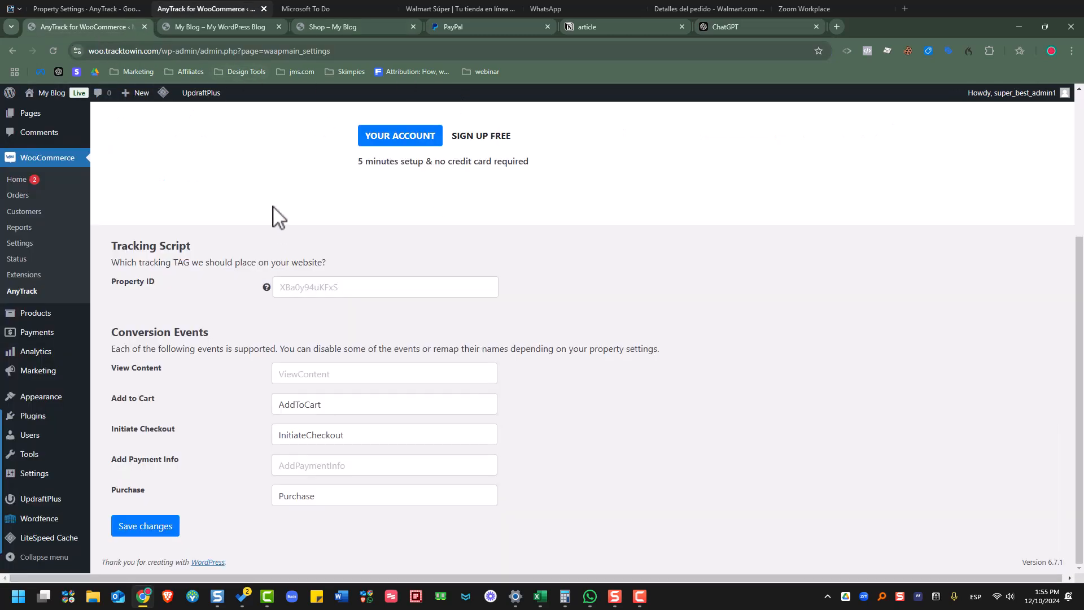
scroll(399, 253, "up", 3)
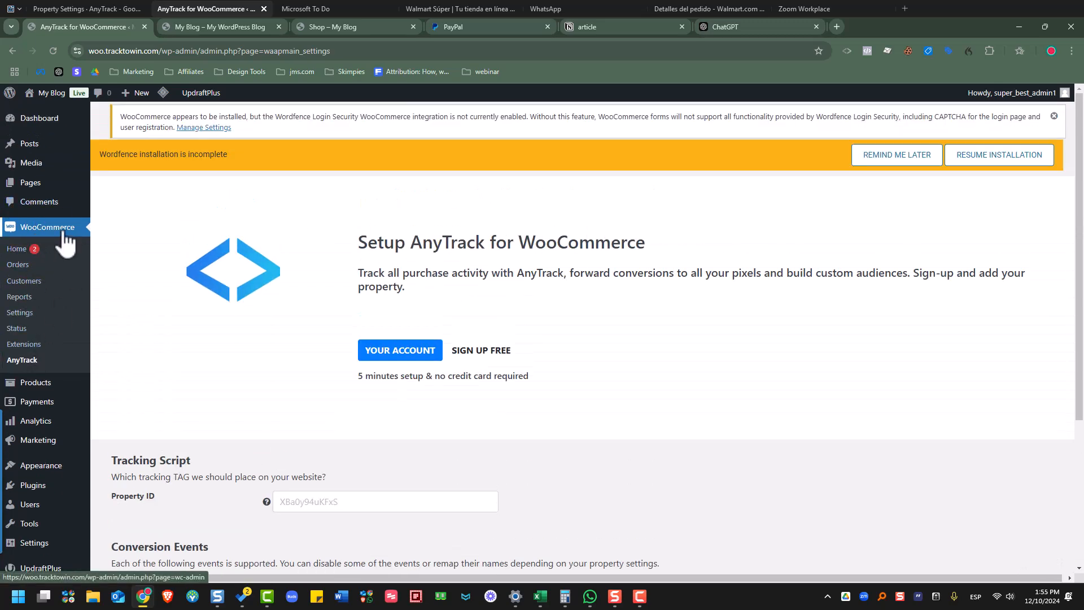
scroll(358, 486, "down", 1)
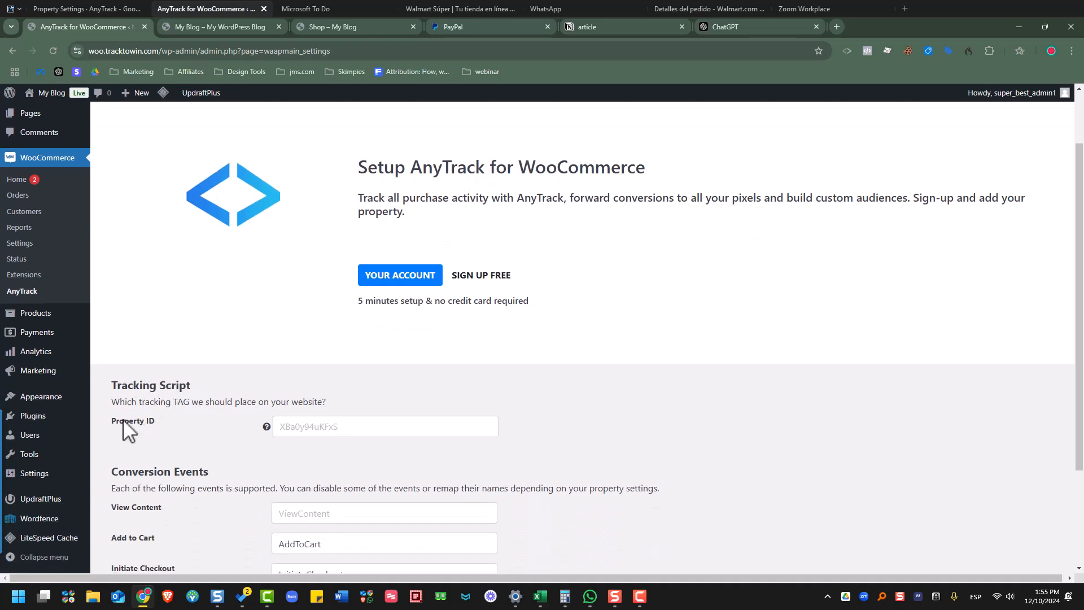
- Paste the tracking ID into Property ID and save the plugin settings
left_click(320, 435)
right_click(322, 436)
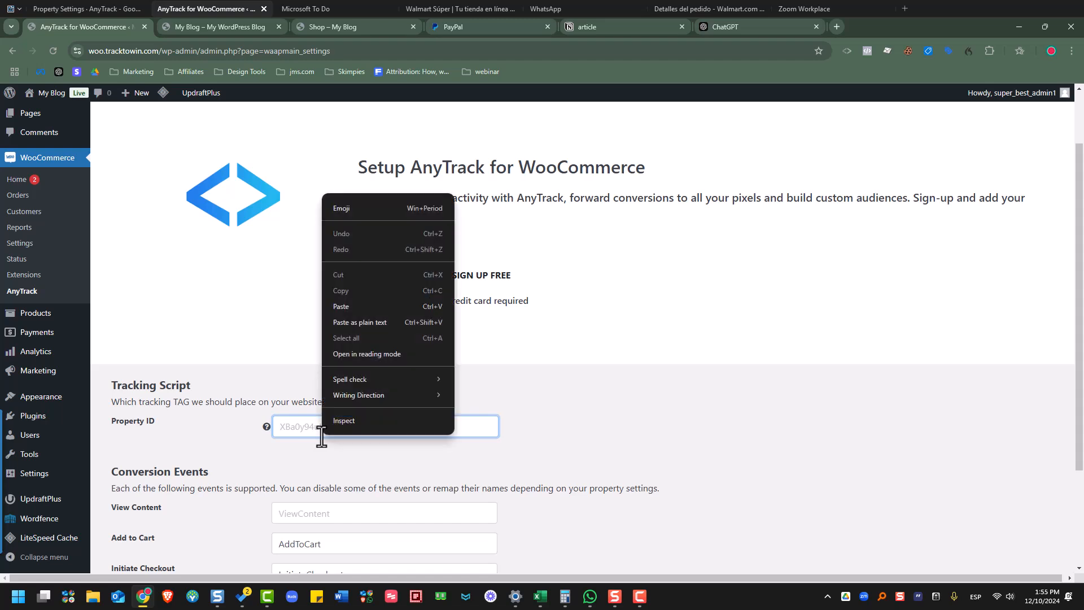
left_click(368, 310)
scroll(565, 413, "down", 1)
scroll(599, 412, "down", 1)
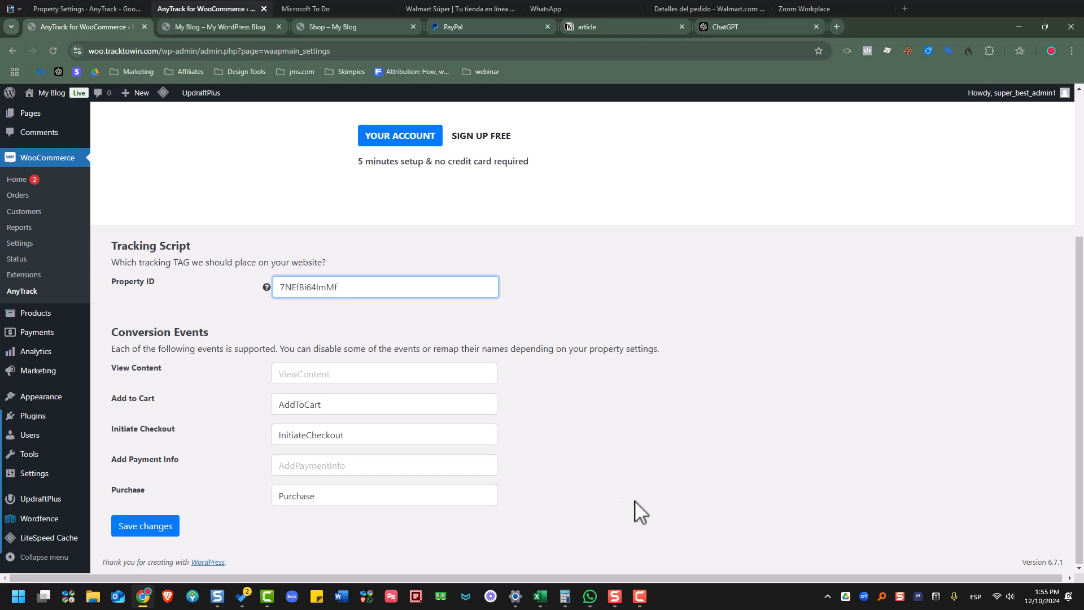
left_click(328, 465)
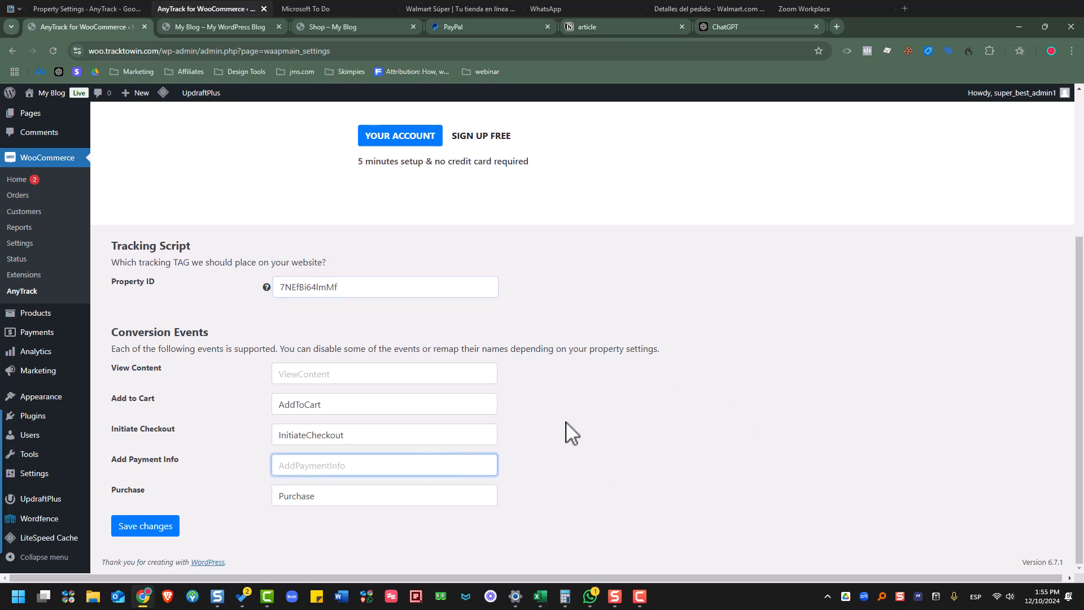
left_click(165, 527)
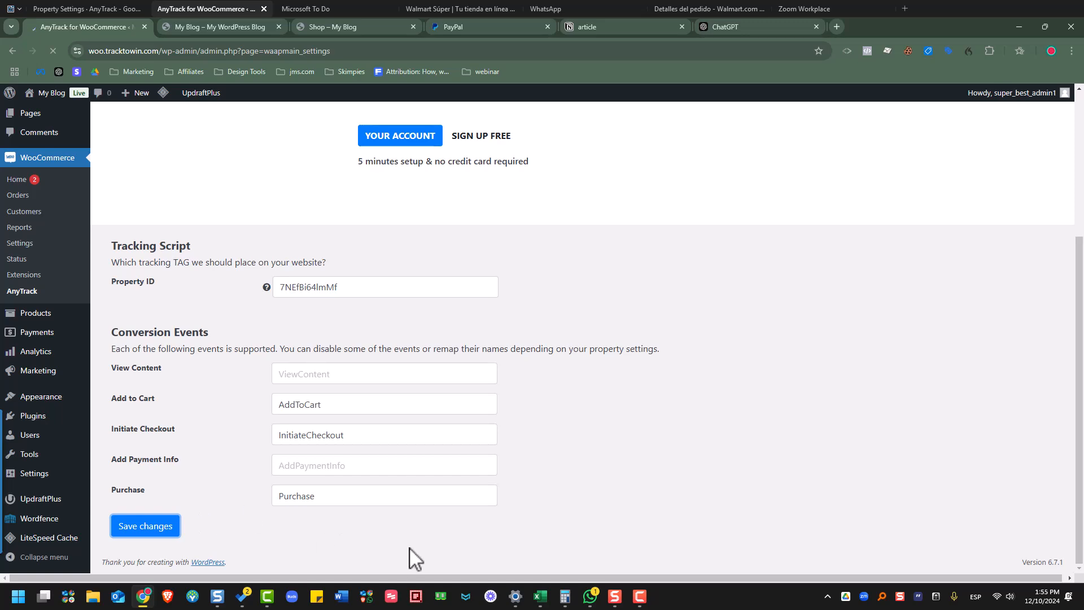
scroll(414, 402, "down", 4)
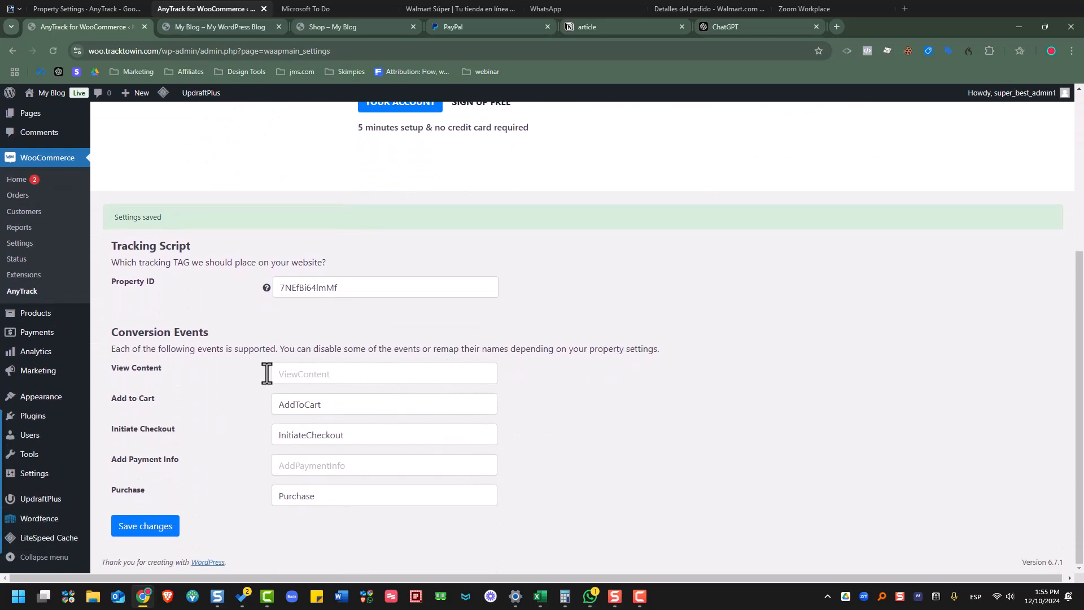
- Enter the View Content and Add Payment Info event names, save, and return to the Shop – My Blog tab
left_click(382, 375)
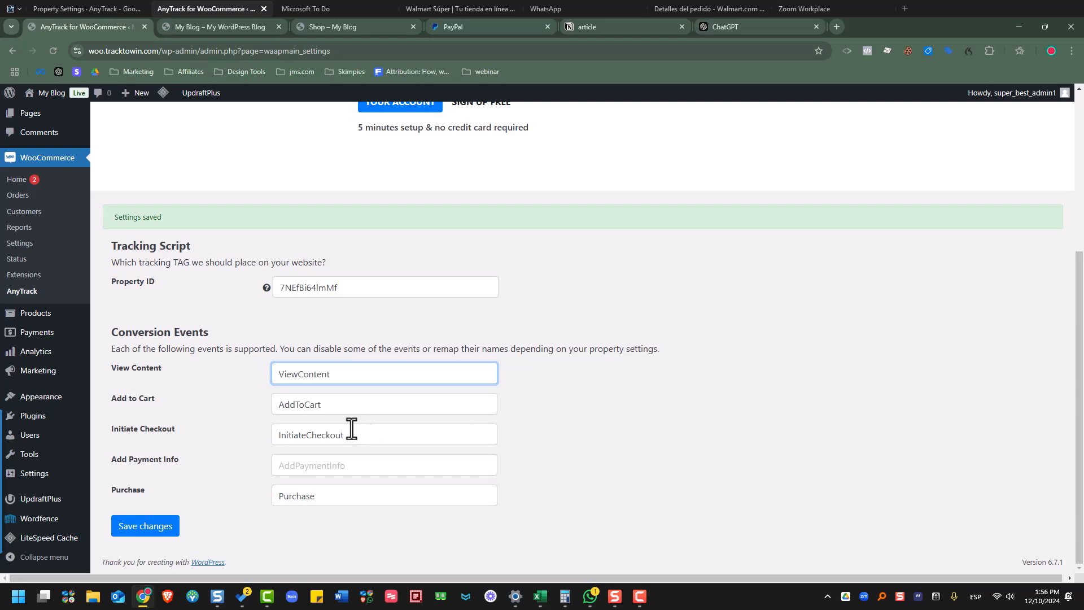
left_click(343, 466)
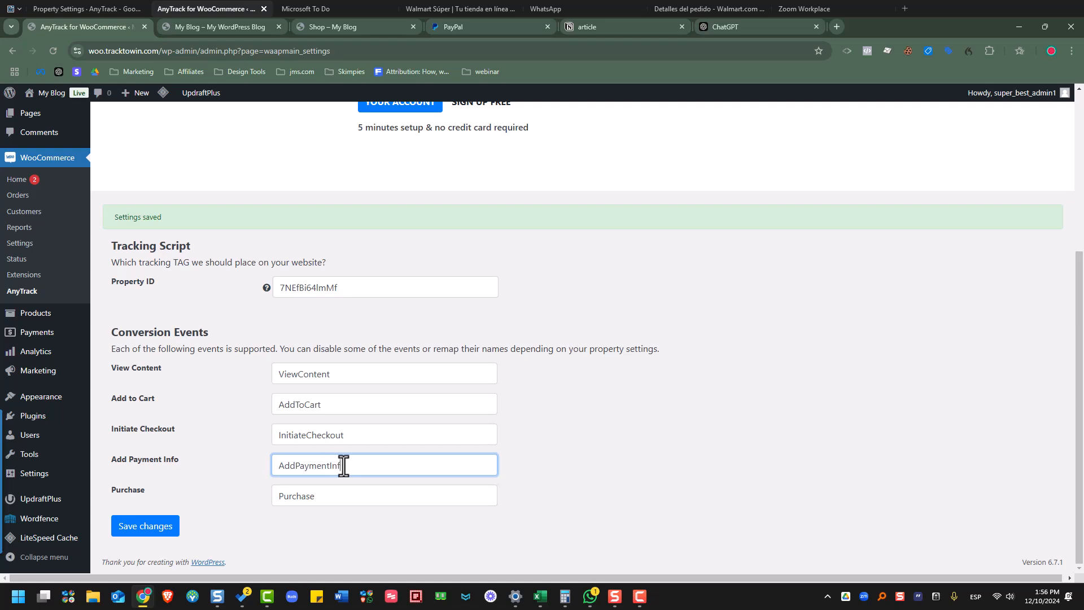
left_click(169, 528)
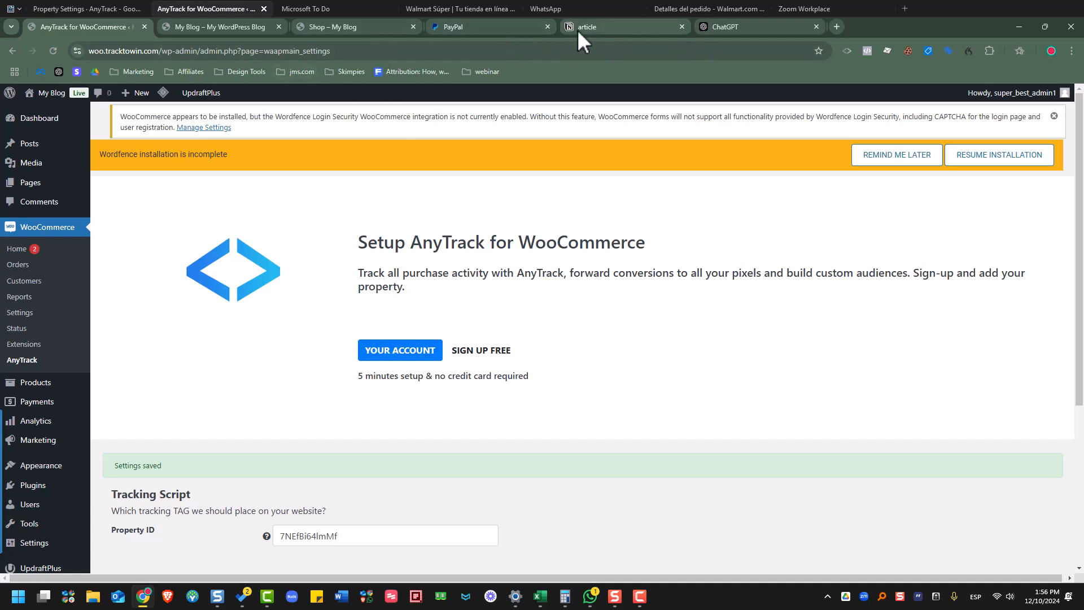
left_click(310, 29)
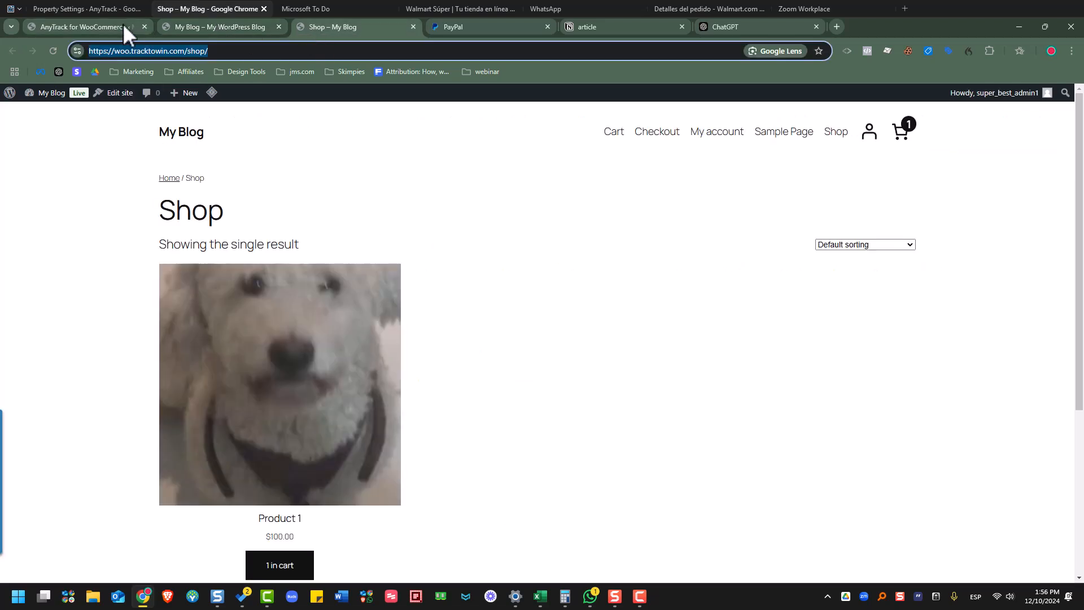
- Reload the shop and check the PageView event in the AnyTrack Pixel Helper popup
left_click(53, 50)
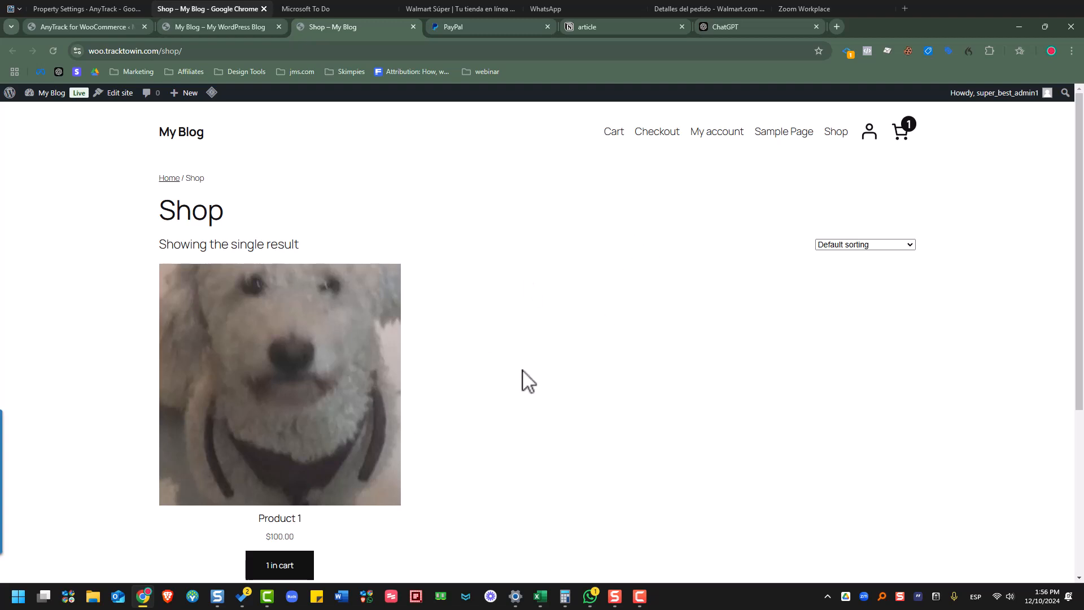
left_click(849, 50)
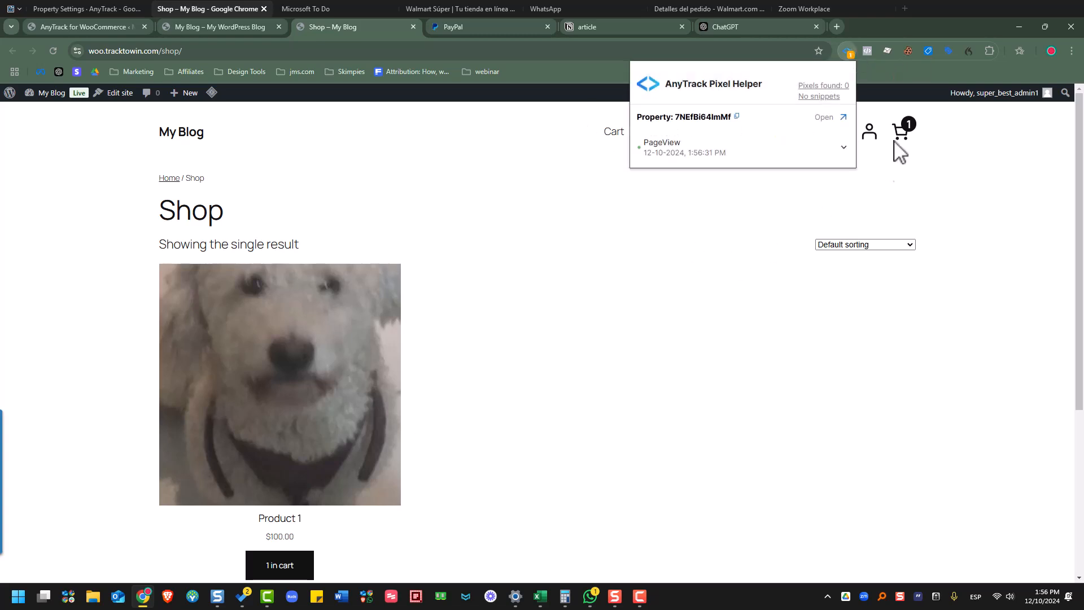
left_click(833, 156)
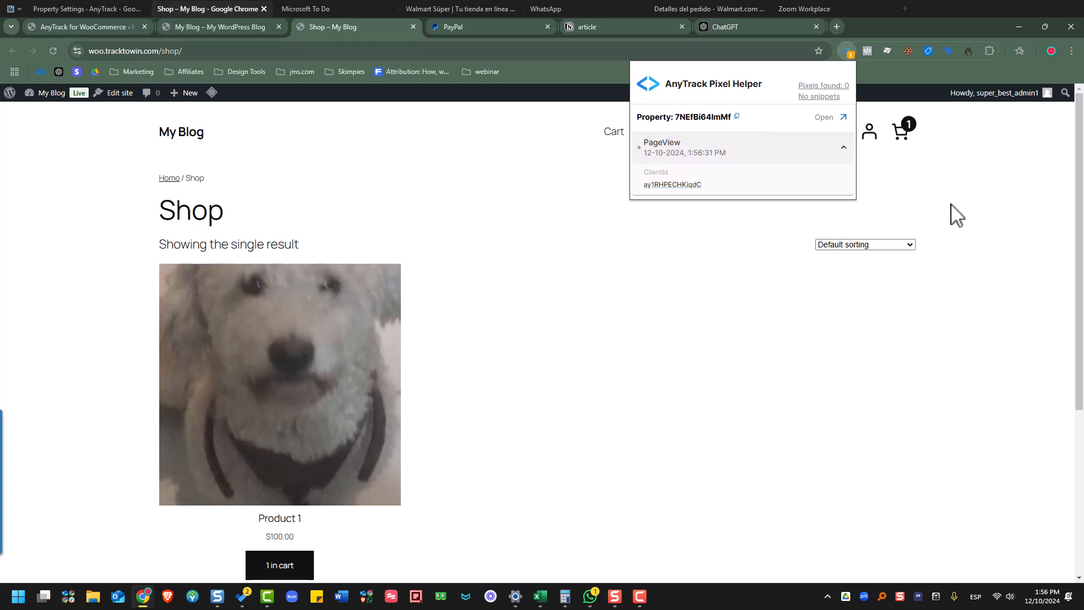
left_click(956, 213)
- Remove the AnyTrack Pixel Helper extension from Chrome
right_click(847, 51)
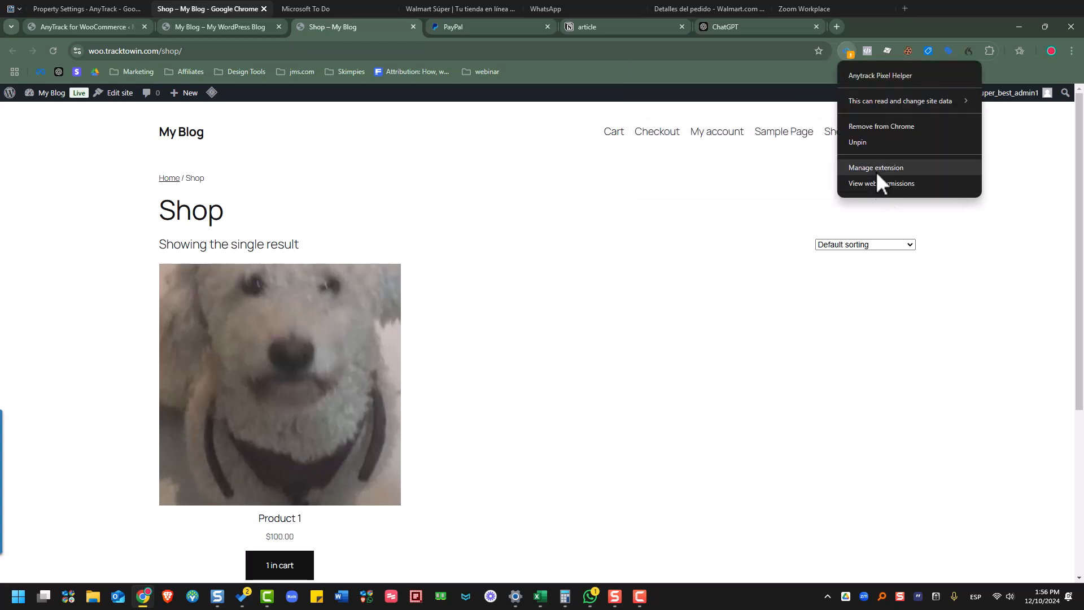
left_click(901, 126)
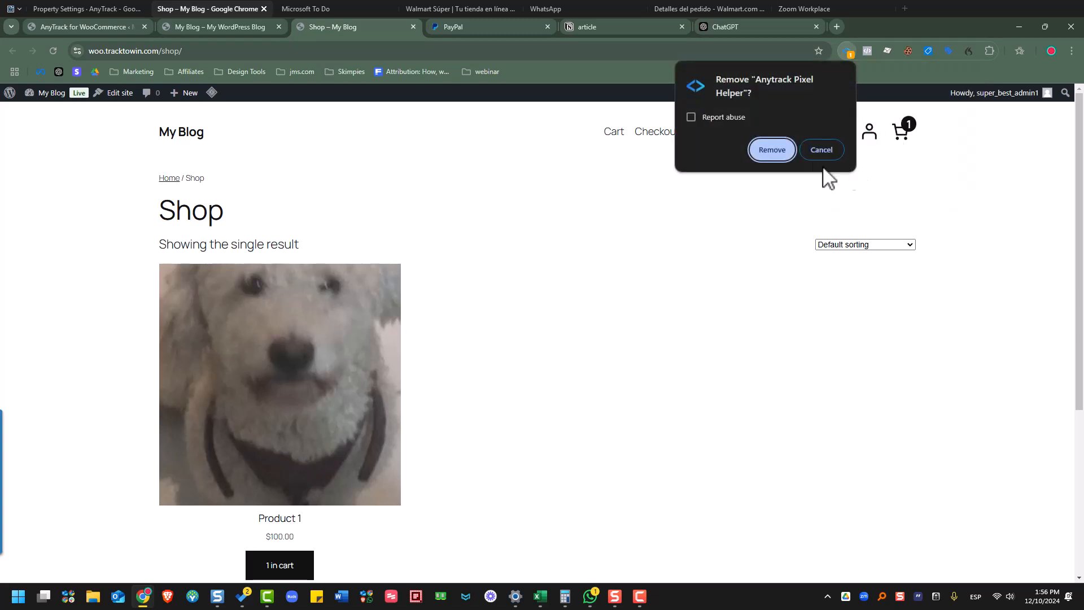
left_click(769, 152)
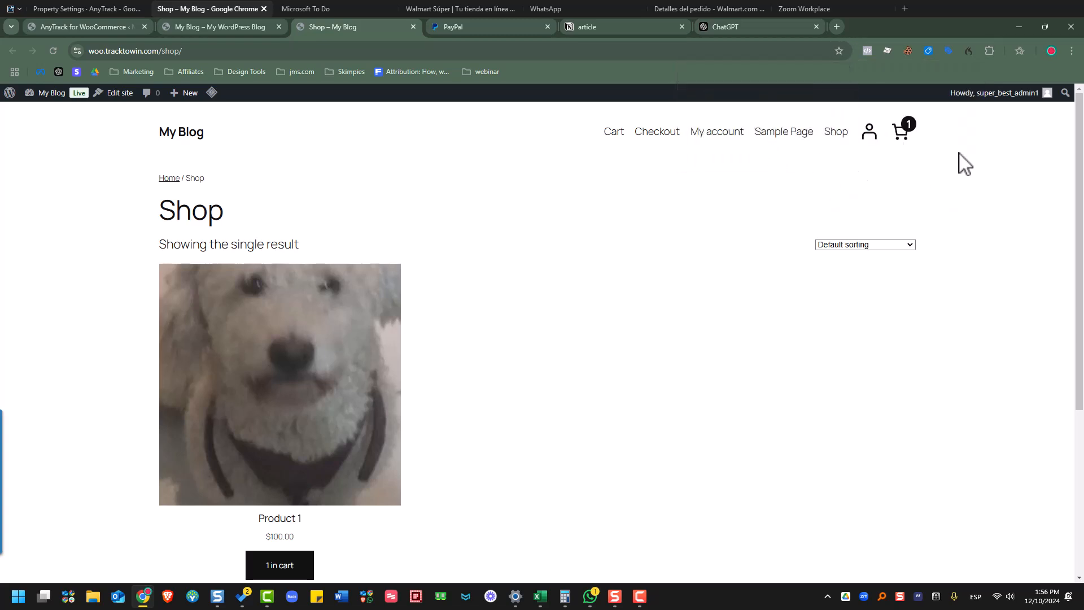
- Reach the Chrome Web Store via the extension management page
left_click(1067, 54)
left_click(813, 259)
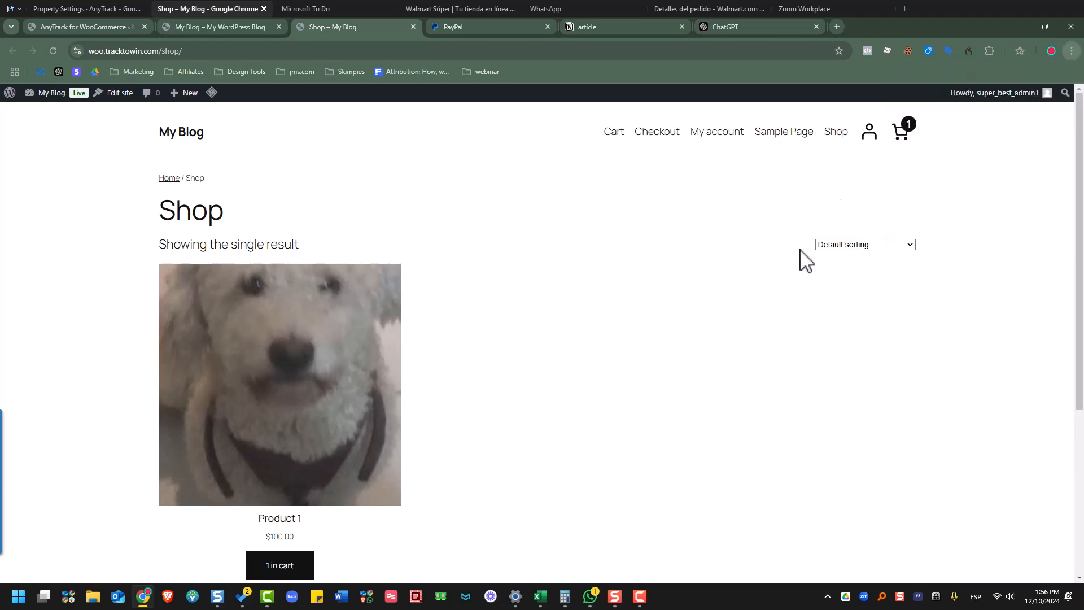
left_click(990, 52)
left_click(890, 297)
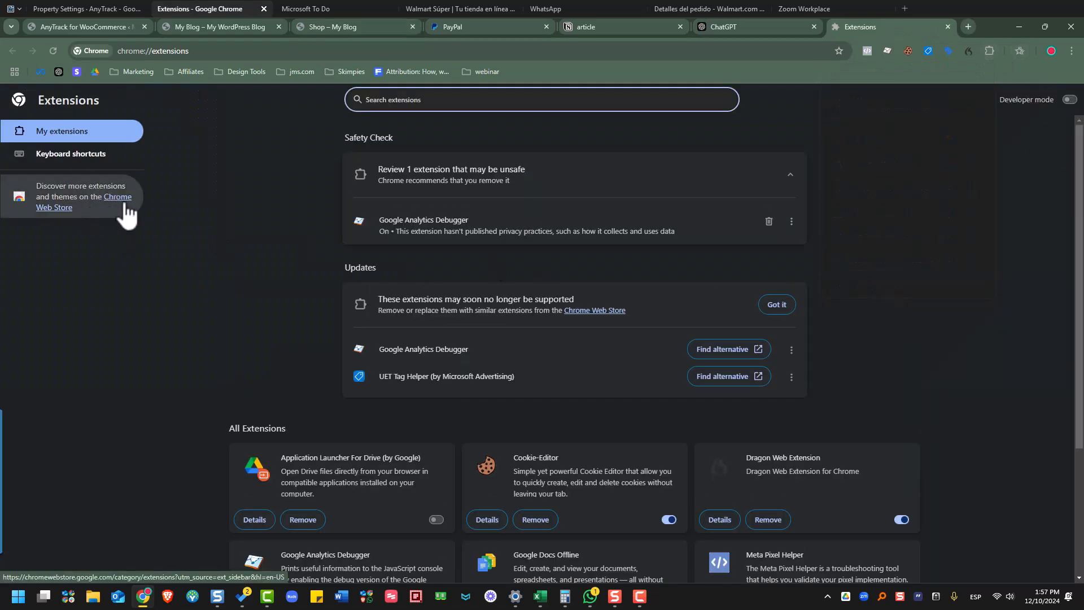
left_click(126, 204)
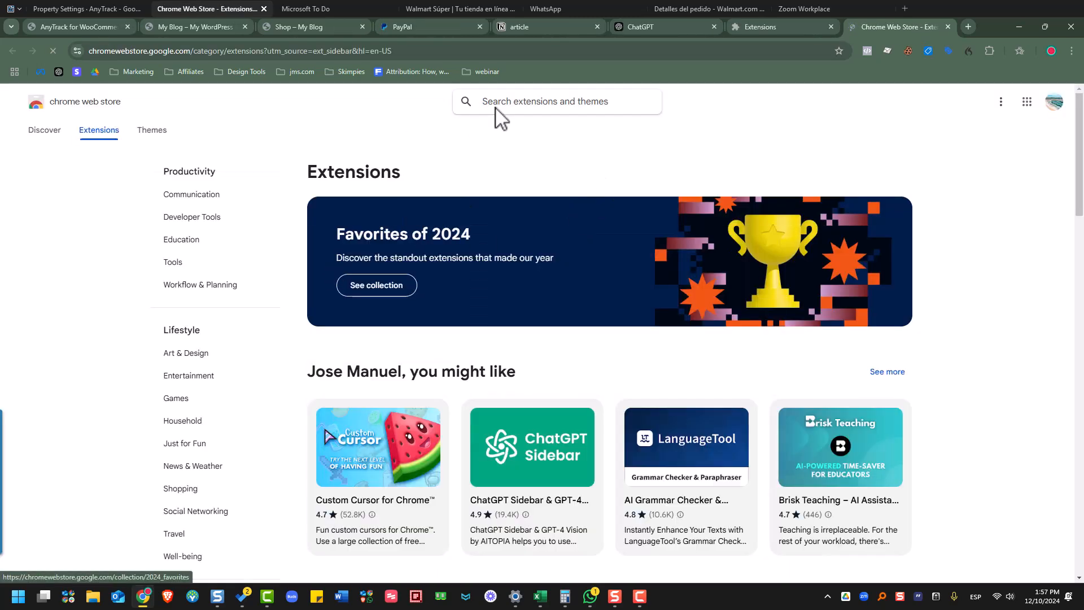
- Search 'anytrac' and add Anytrack Pixel Helper to Chrome
left_click(516, 104)
type("anytrac")
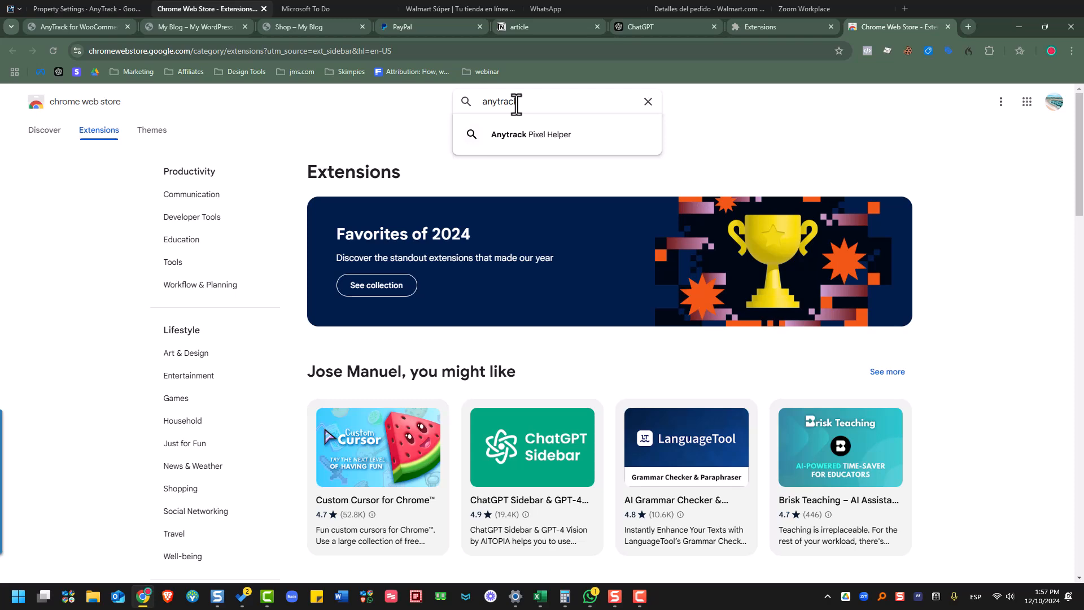
key("Down")
key("Return")
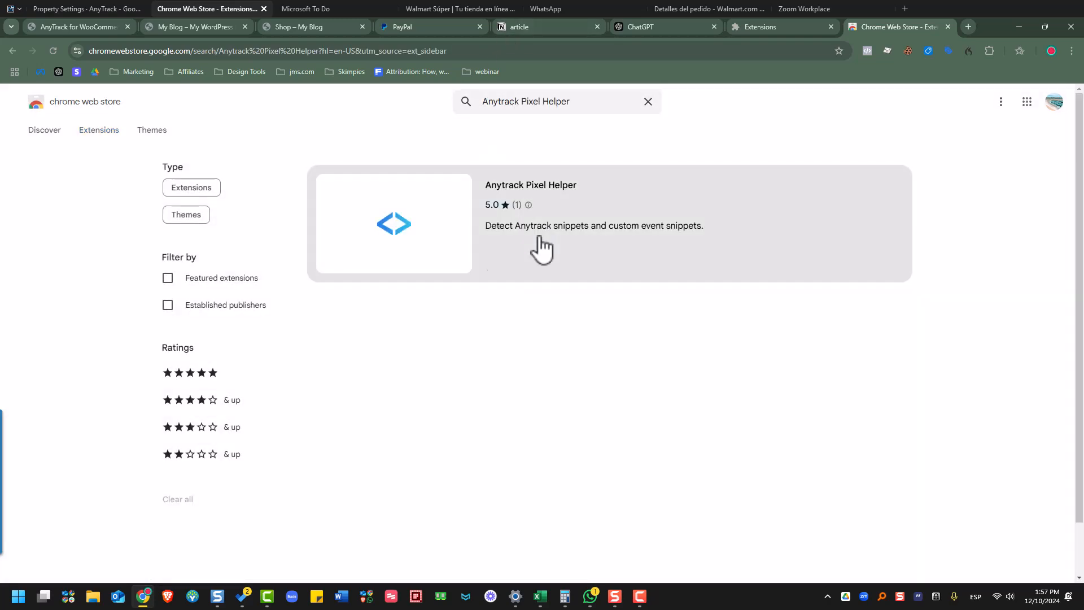
left_click(419, 231)
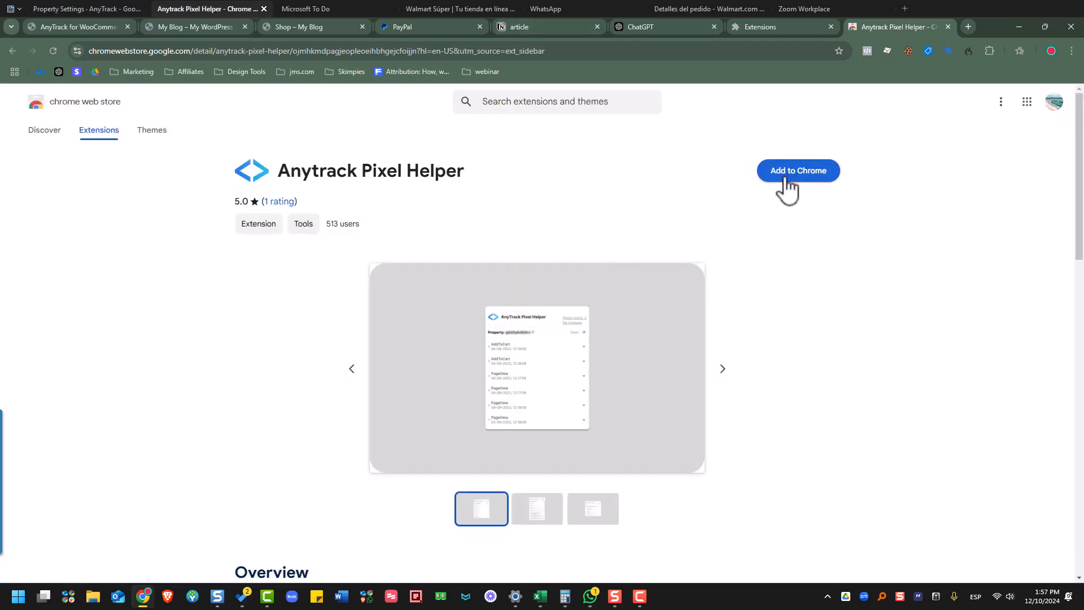
left_click(782, 180)
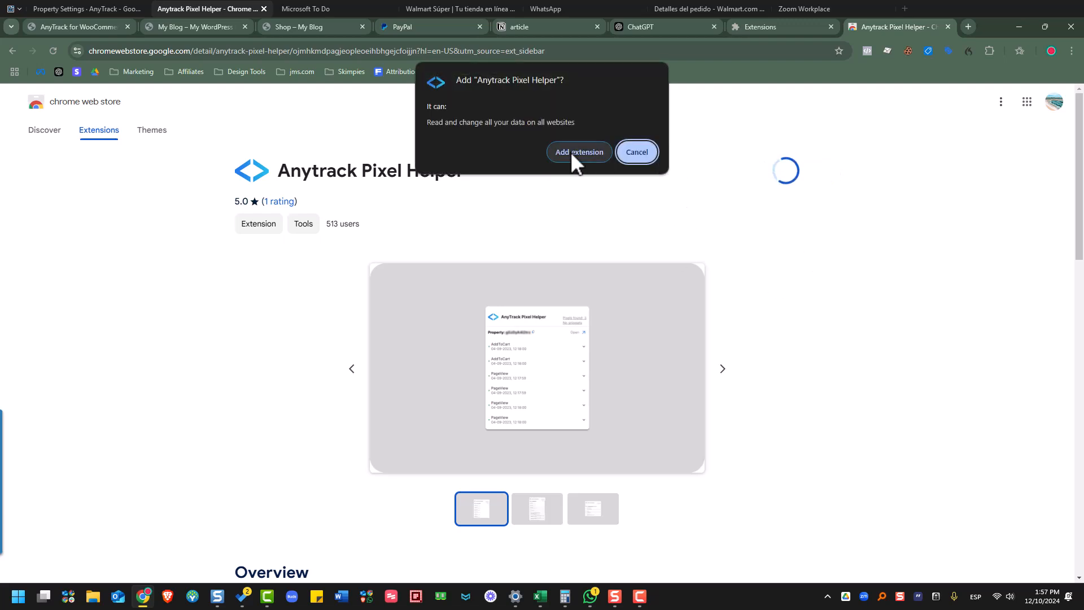
left_click(571, 152)
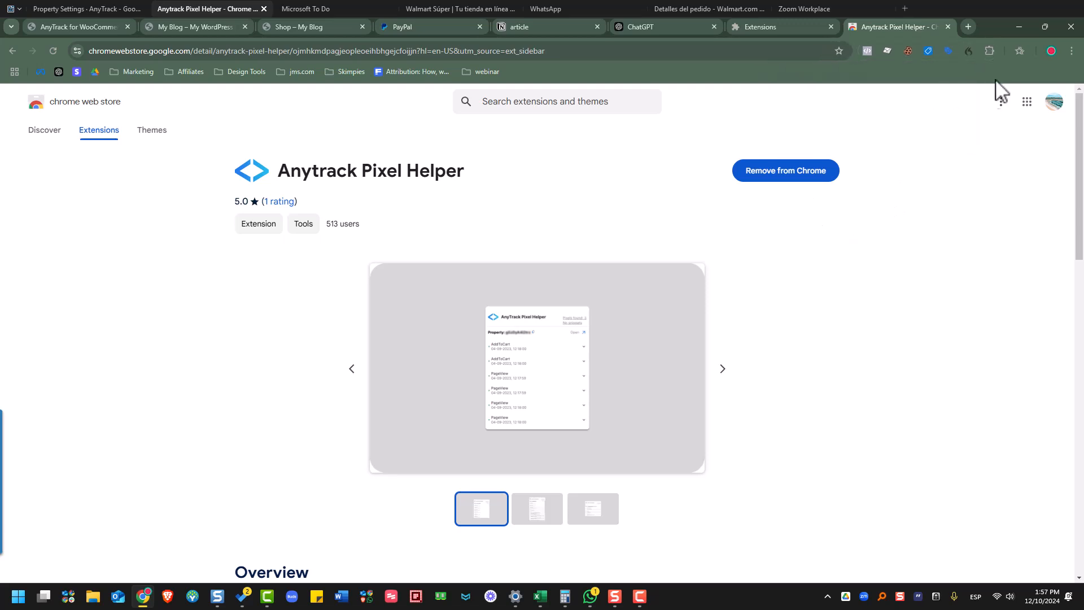
- Pin Anytrack Pixel Helper in the Extensions menu and return to the Shop page
left_click(990, 51)
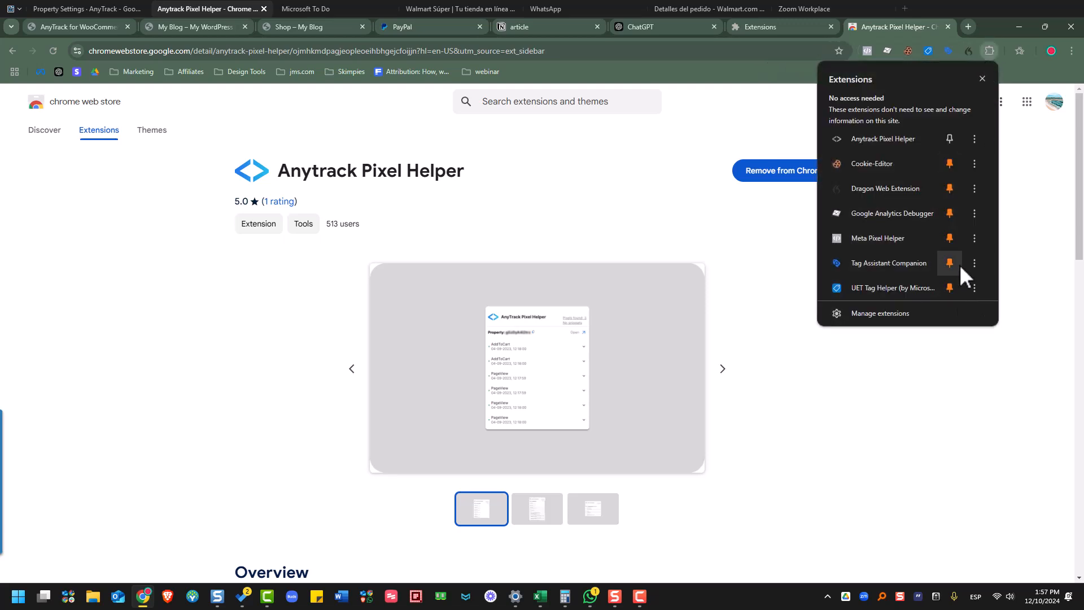
left_click(951, 139)
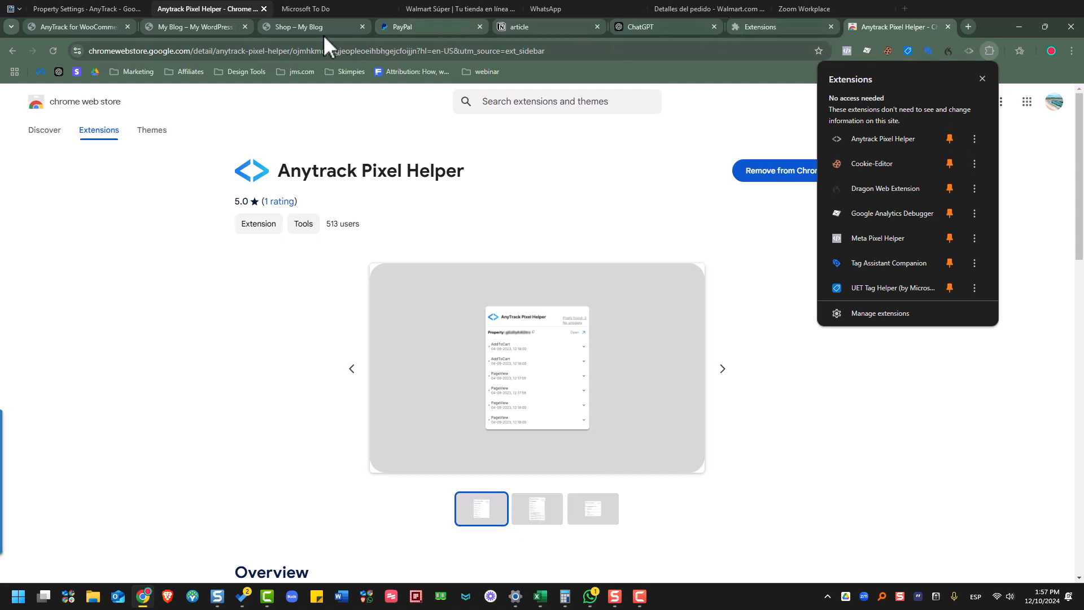
left_click(295, 29)
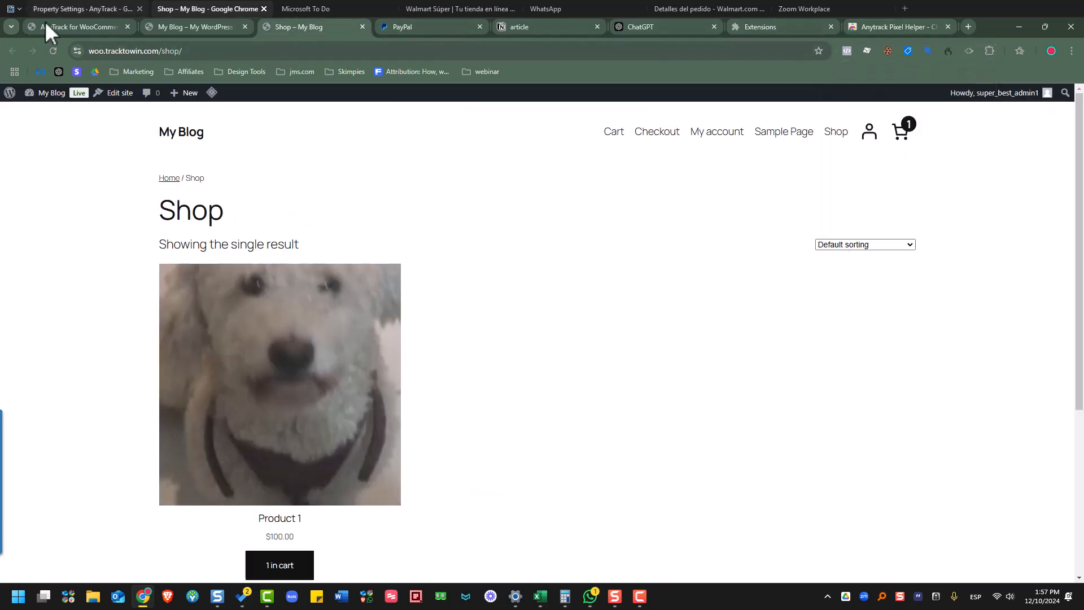
- Reload the Shop page and confirm the Pixel Helper detects a PageView event for the property
left_click(54, 55)
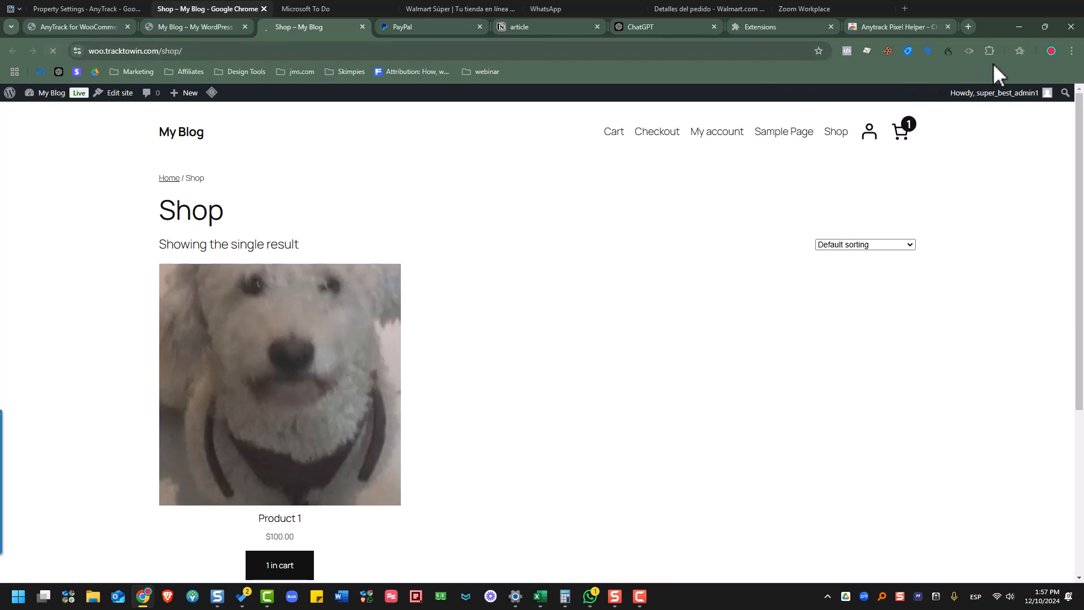
left_click(968, 43)
left_click(969, 52)
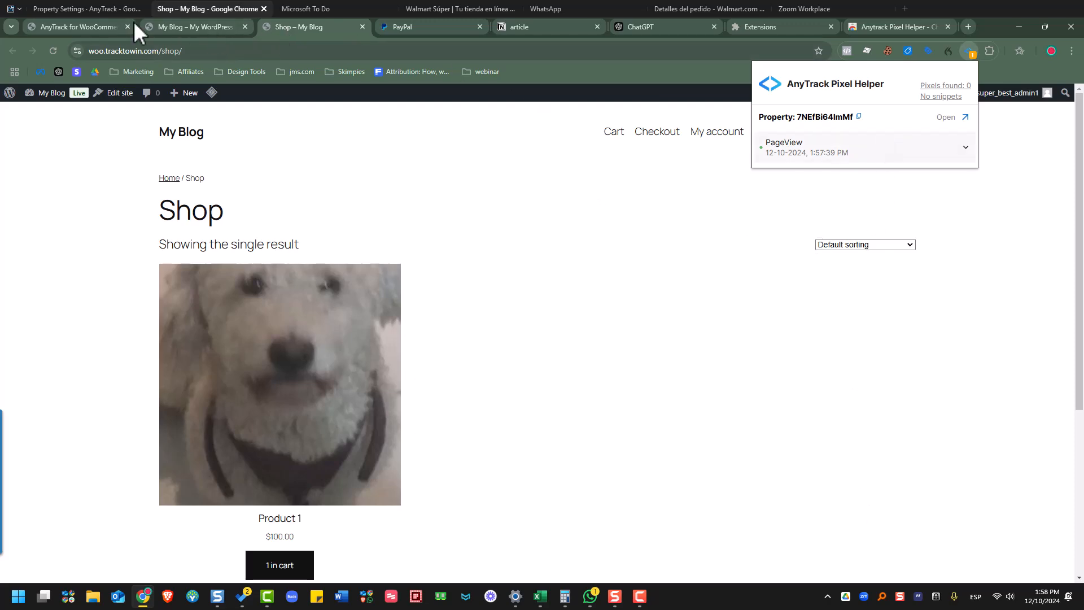
left_click(80, 15)
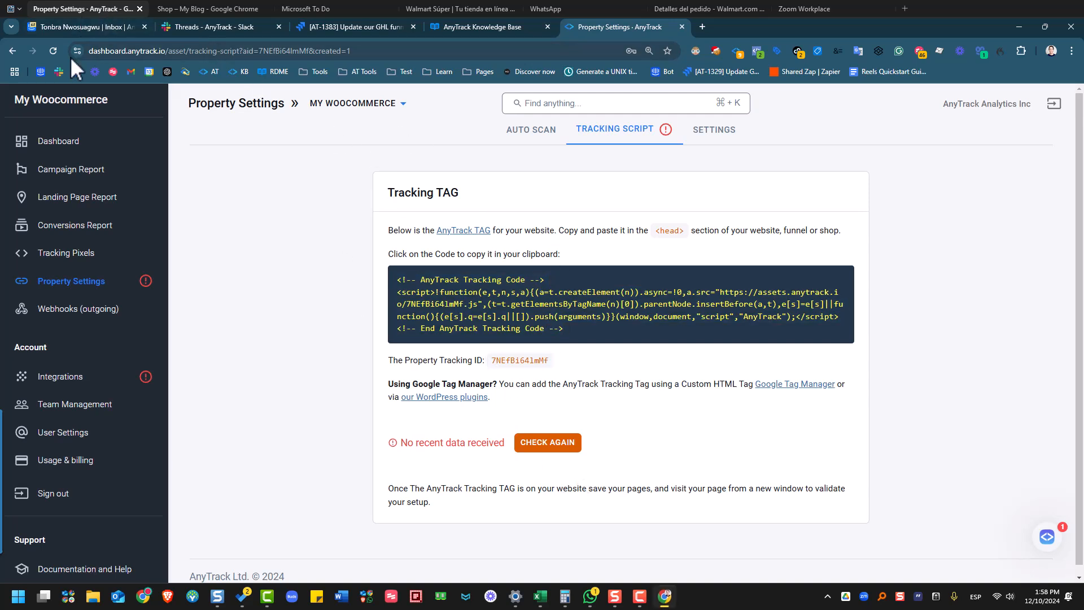
- Re-check the Tracking Script page until it confirms 'Tracking Tag successfully installed'
left_click(524, 444)
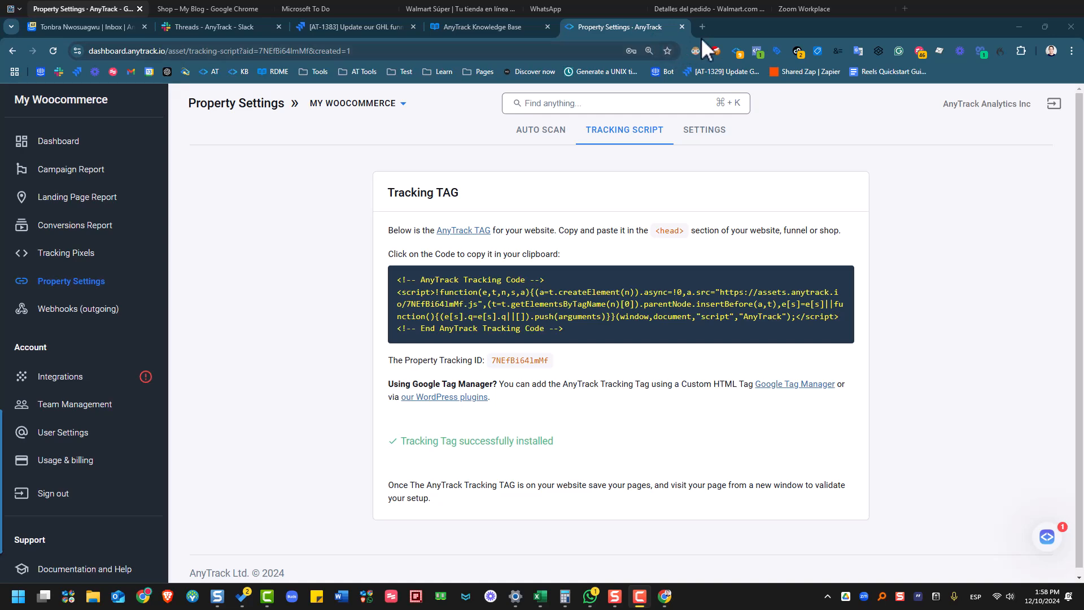
left_click(701, 27)
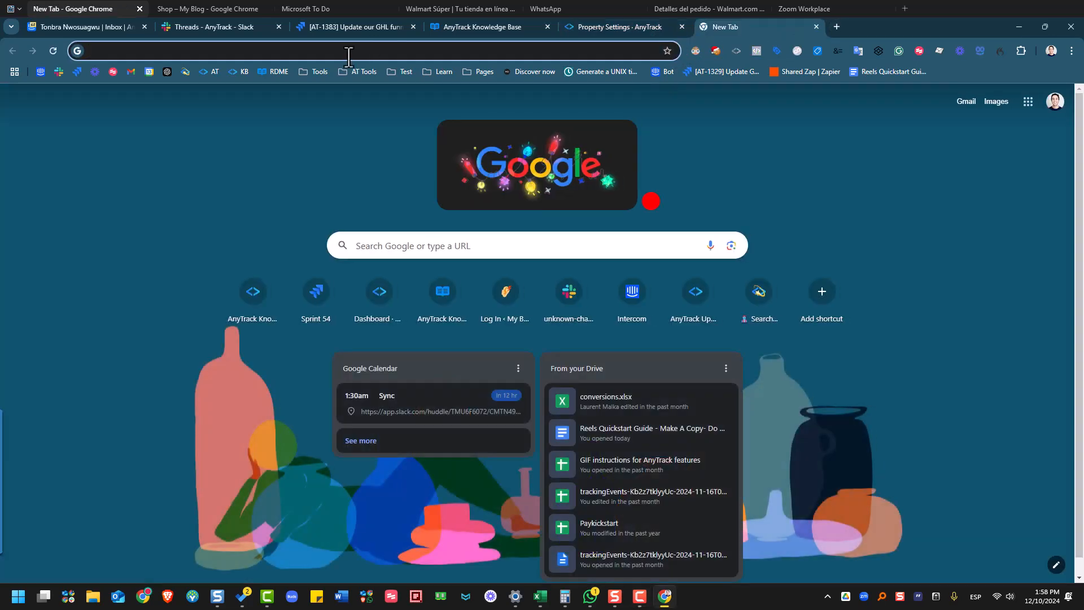
- Find the WooCommerce article on readme.anytrack.io by searching 'wooc' and bookmark it
type("readme.anytrack.io")
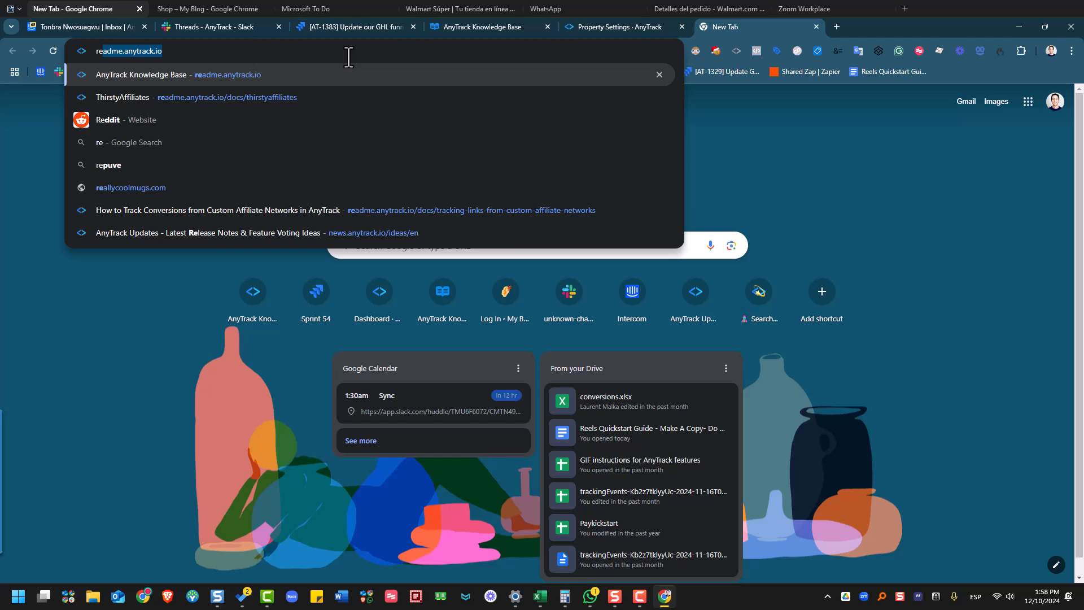
key("Return")
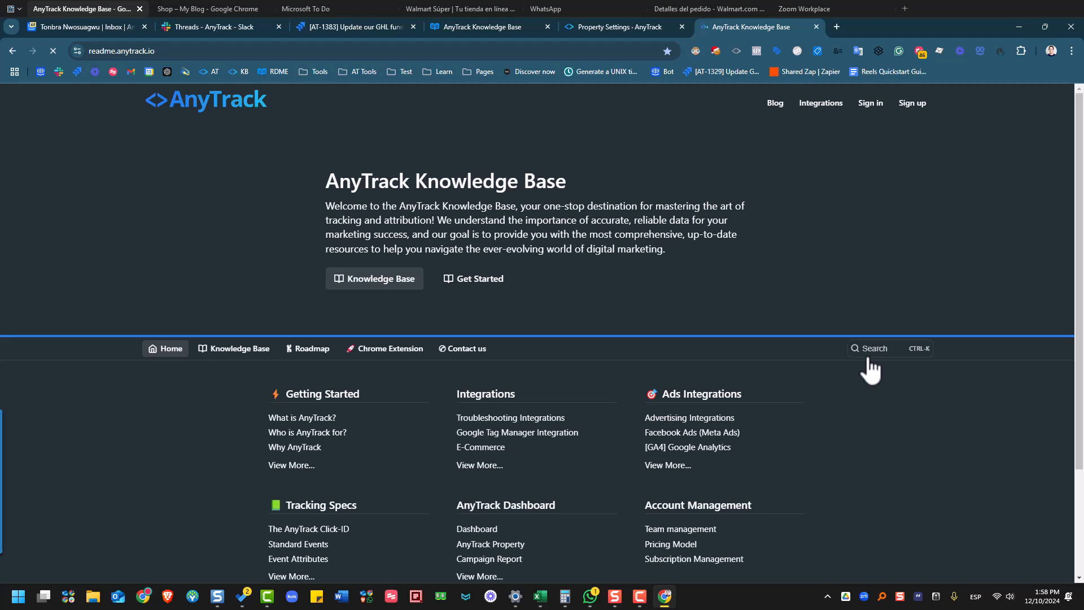
left_click(870, 358)
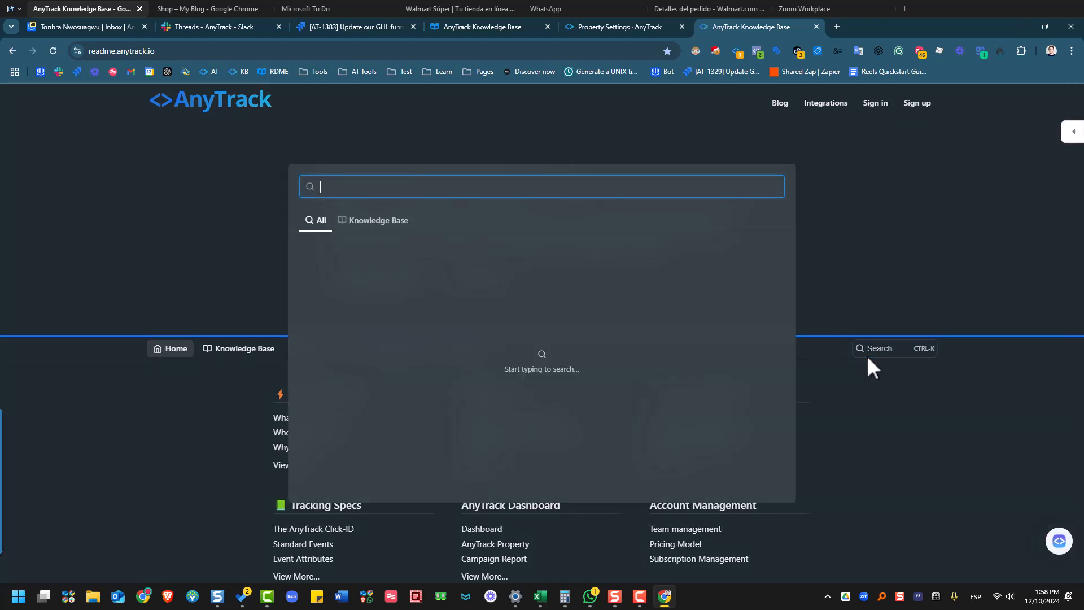
type("wooc")
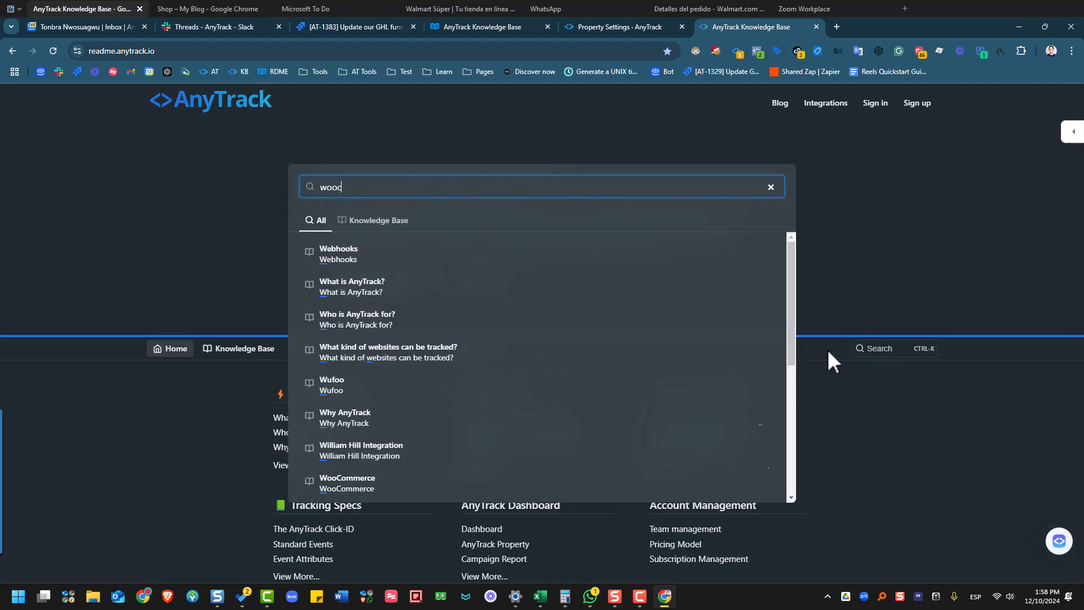
left_click(380, 257)
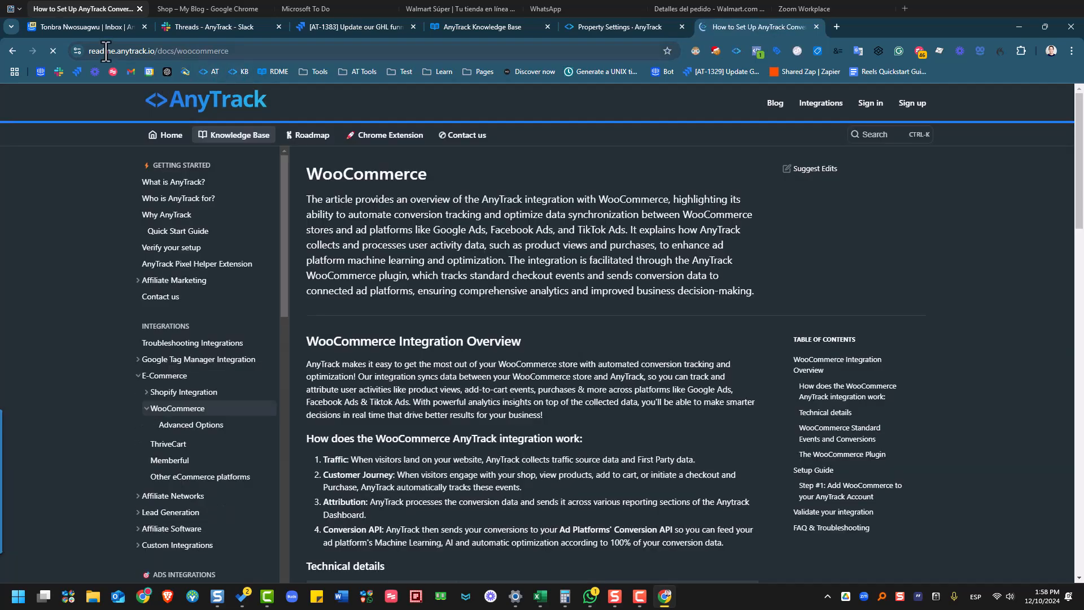
left_click_drag(76, 55, 932, 69)
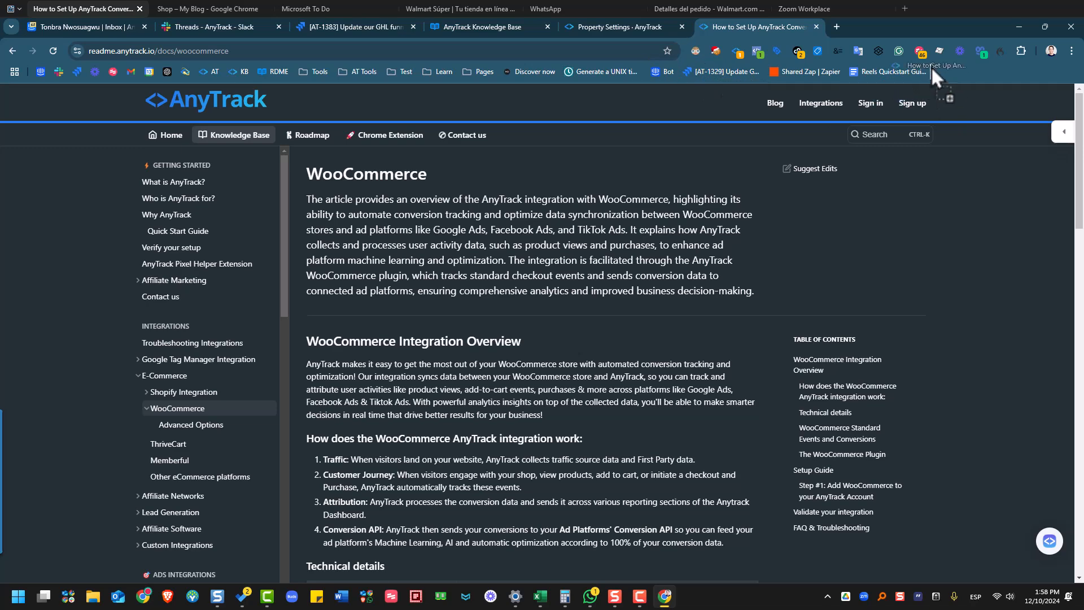
- Read through the article's events and validation steps, then return to the Shop page
scroll(684, 359, "down", 1)
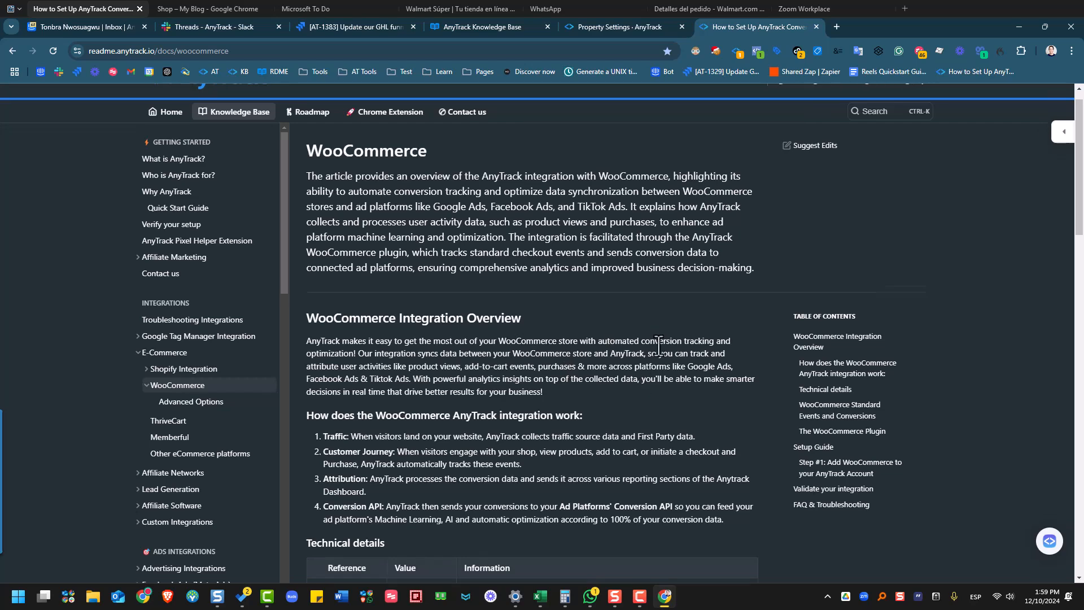
scroll(596, 361, "down", 1)
scroll(594, 340, "down", 3)
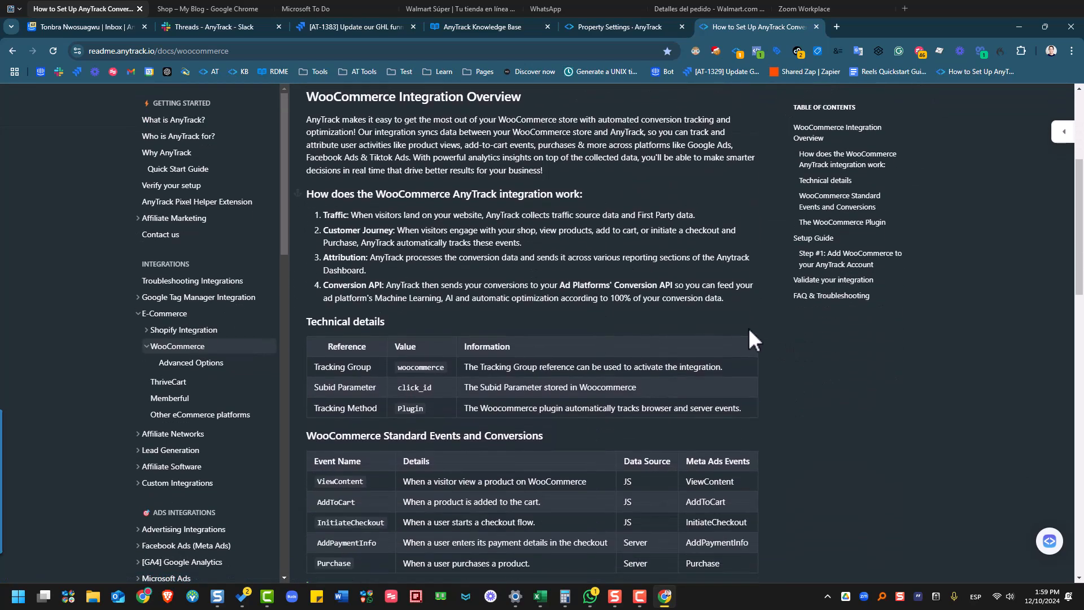
scroll(802, 355, "down", 1)
scroll(831, 363, "down", 1)
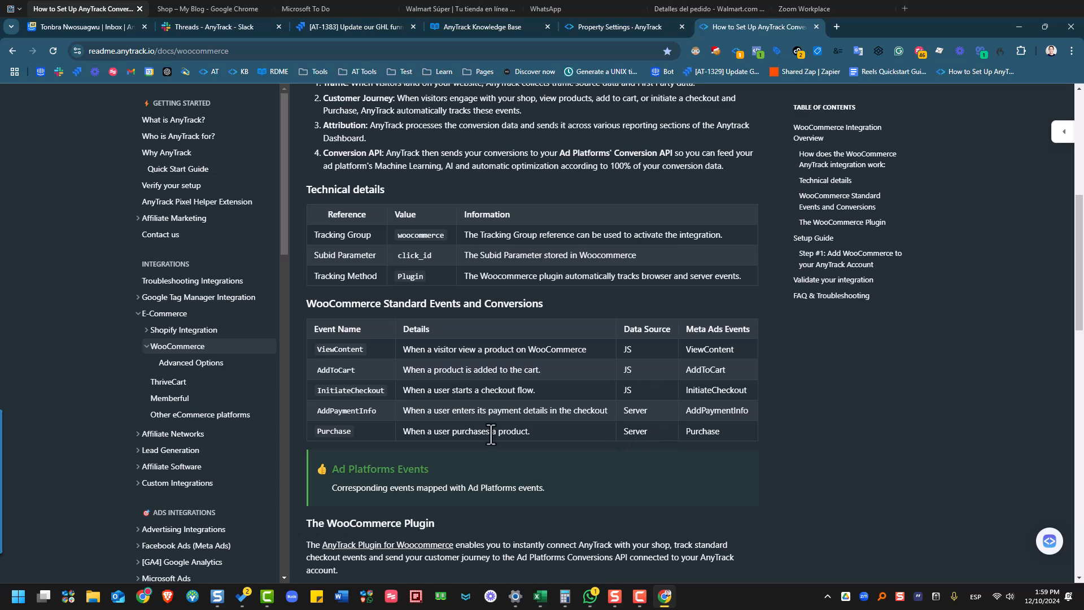
scroll(781, 323, "down", 15)
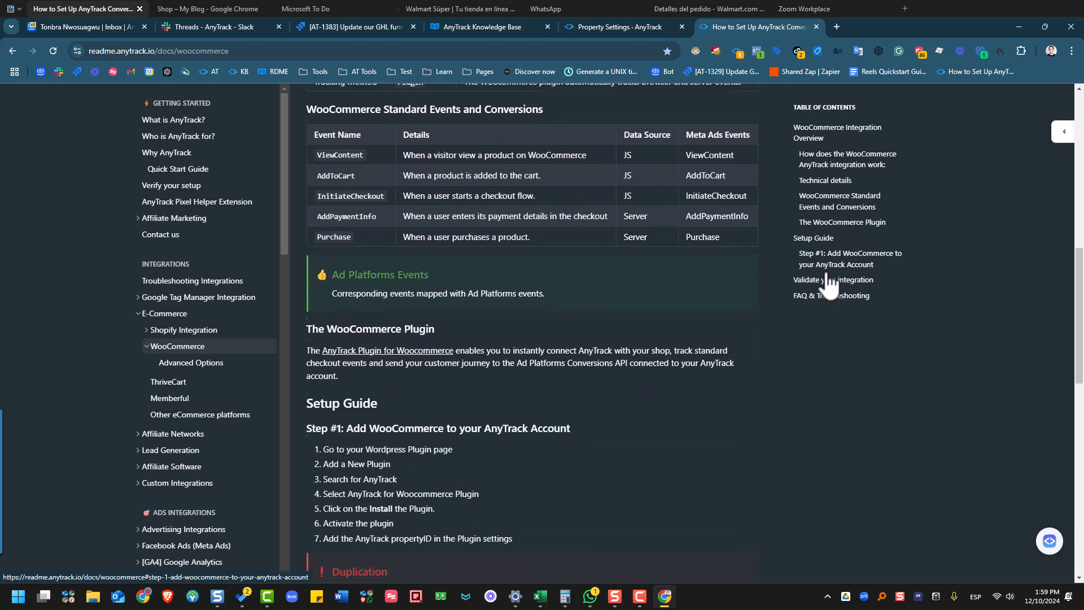
scroll(696, 222, "down", 1)
scroll(698, 221, "up", 1)
scroll(779, 437, "up", 4)
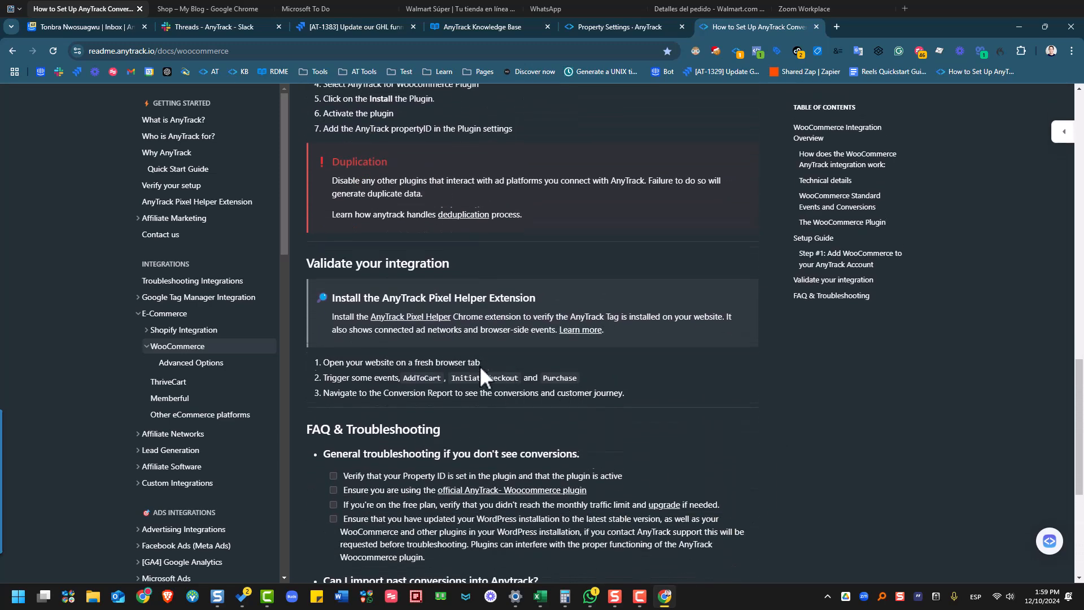
scroll(479, 365, "up", 1)
scroll(856, 517, "up", 3)
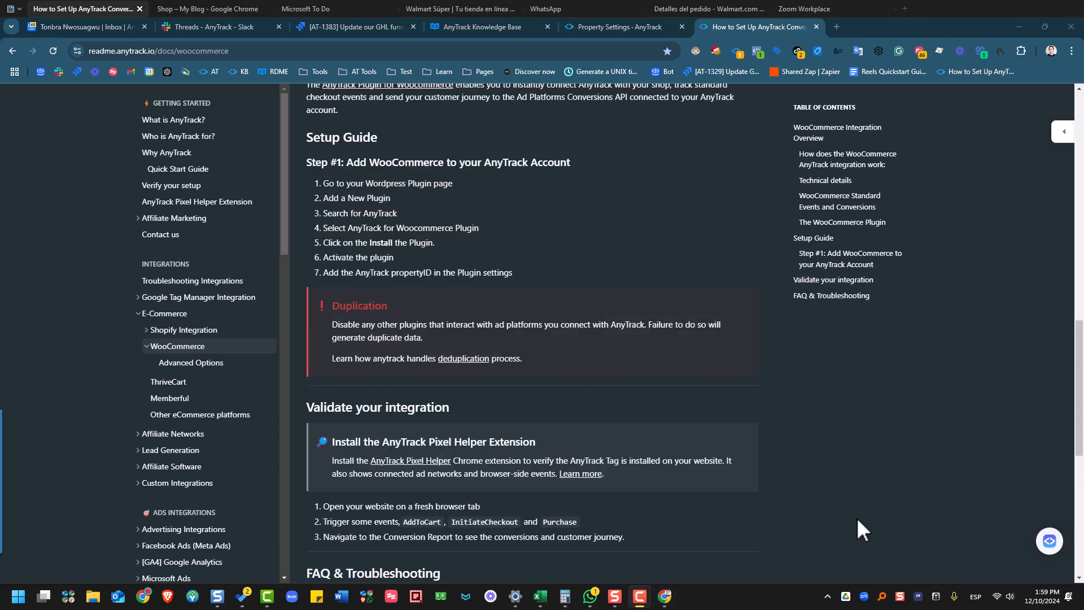
scroll(856, 517, "up", 2)
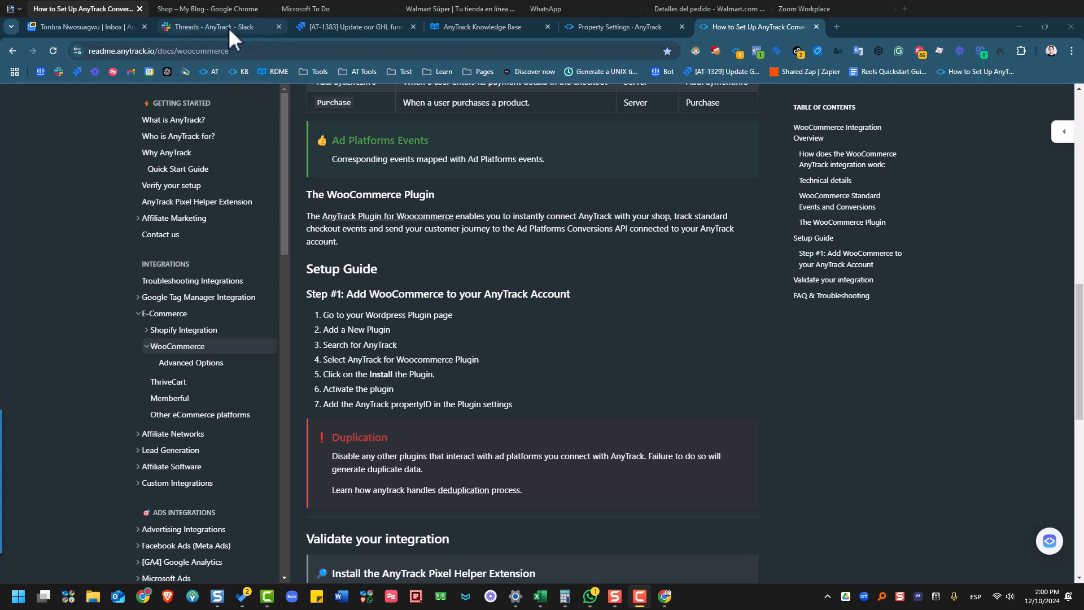
left_click(220, 11)
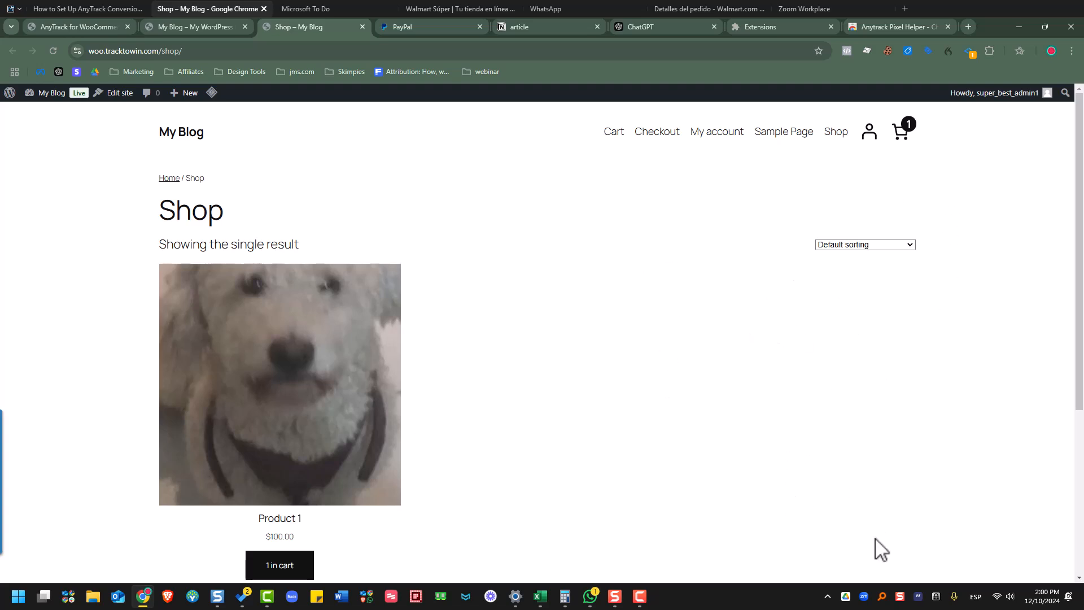
- Open the WooCommerce payment methods settings from the AnyTrack for WooCommerce page
key("F10")
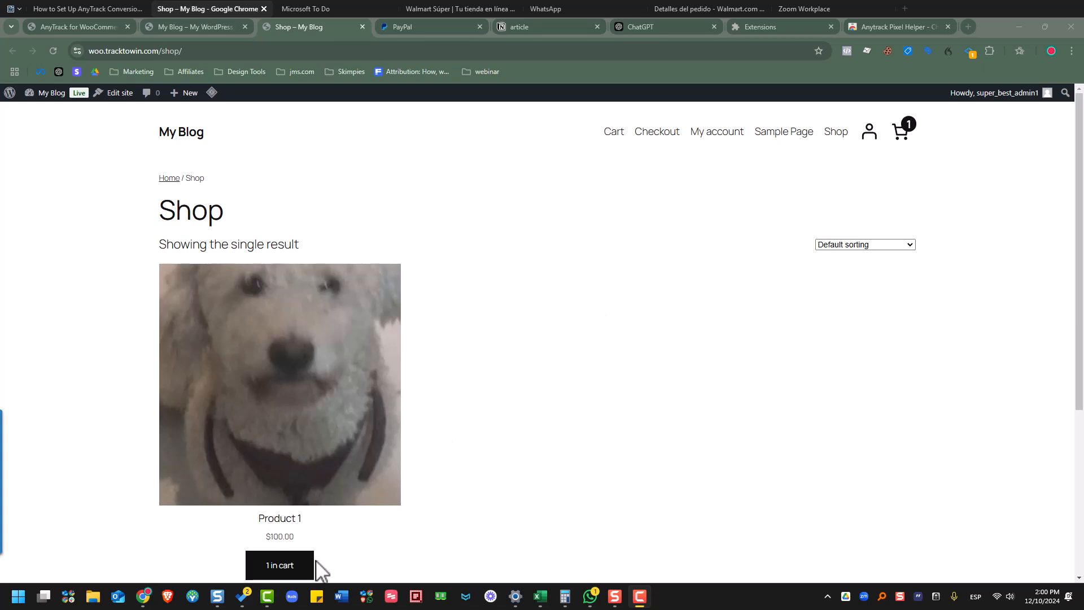
left_click(64, 26)
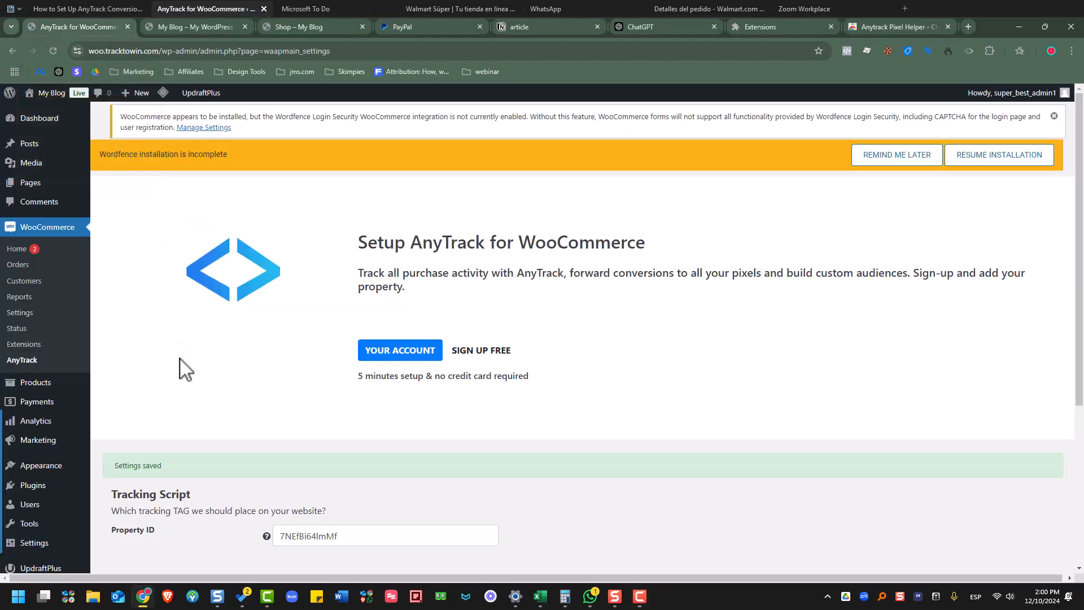
left_click(20, 314)
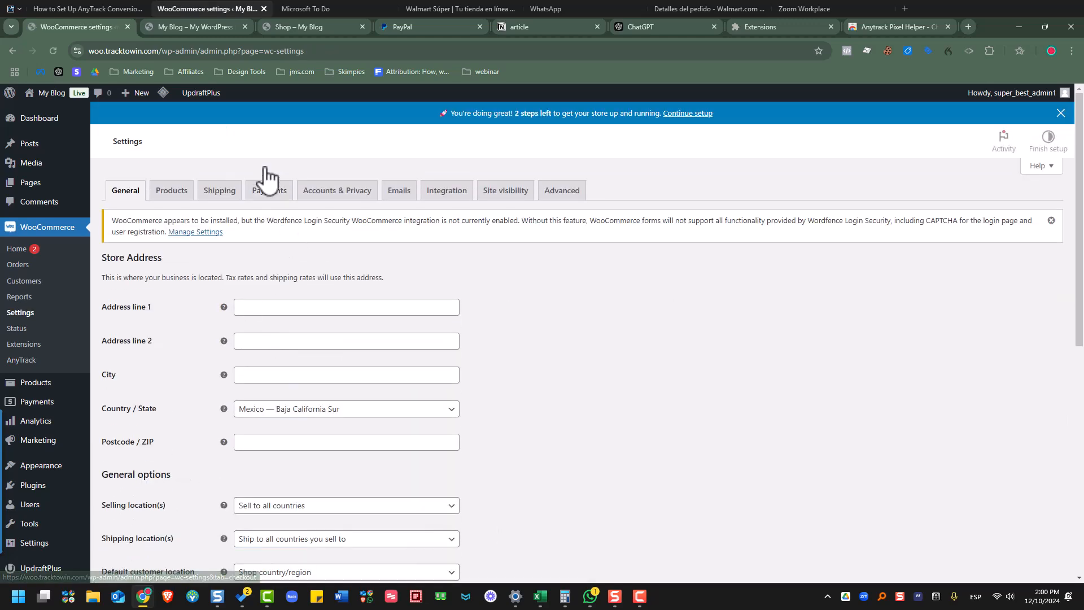
left_click(271, 192)
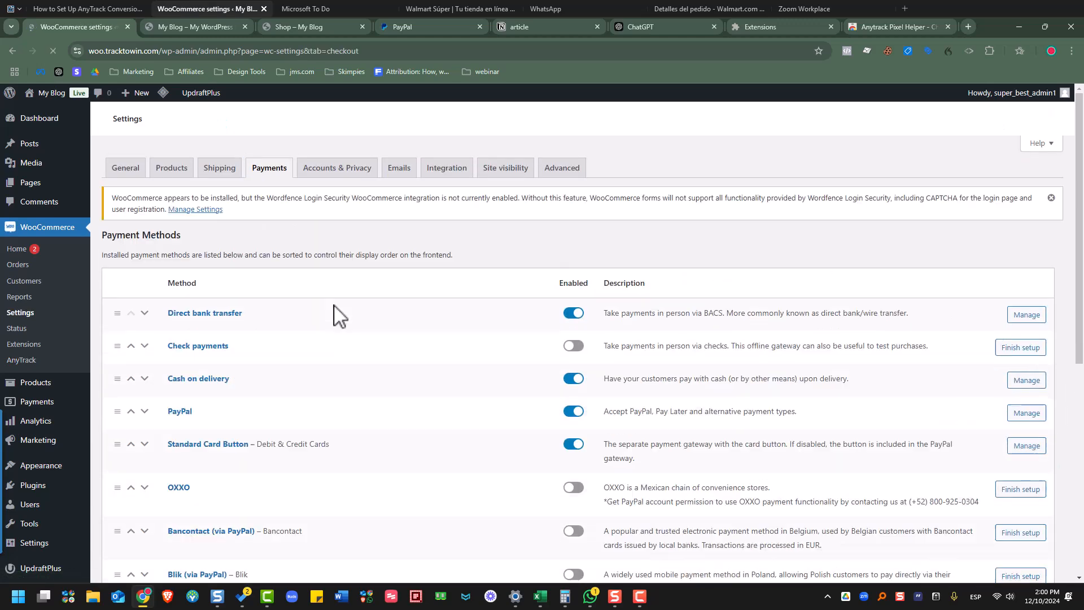
- Tick Sandbox in the PayPal payment settings to enable test payments
scroll(554, 382, "down", 2)
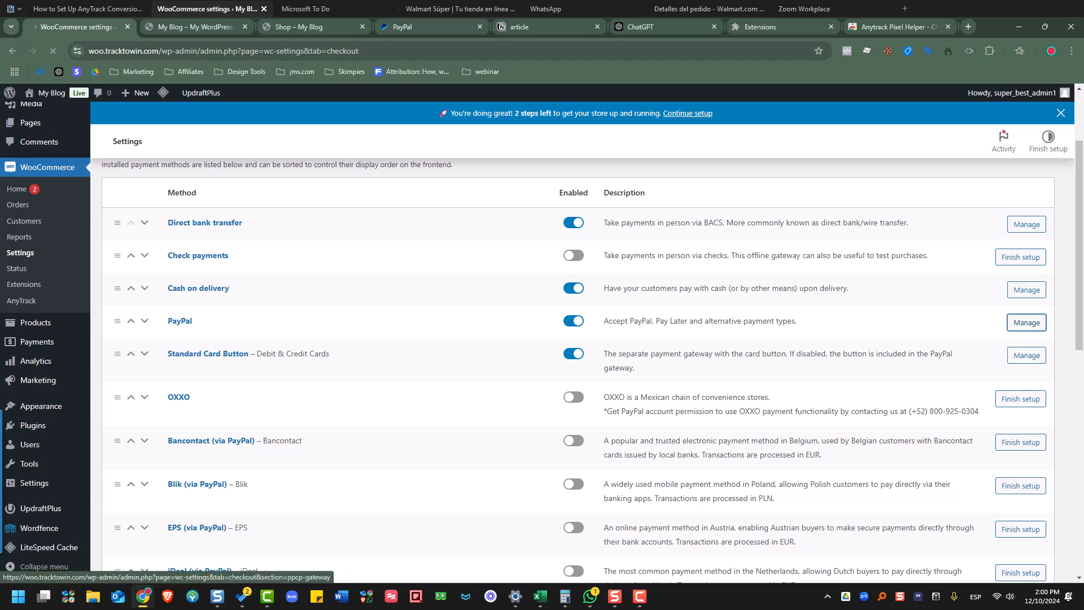
scroll(531, 349, "down", 1)
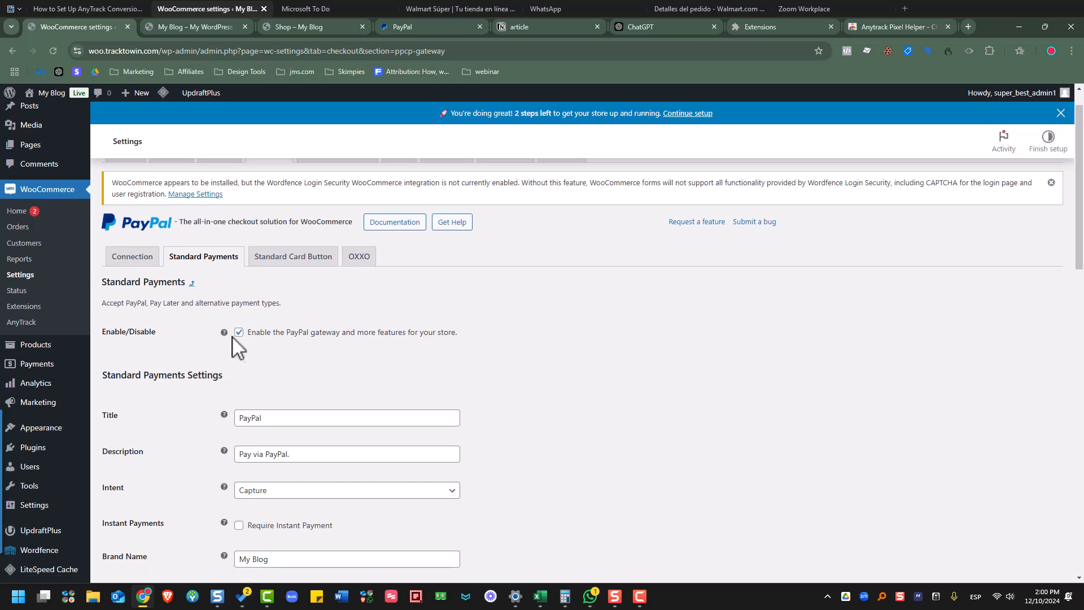
scroll(463, 376, "down", 1)
scroll(463, 375, "down", 15)
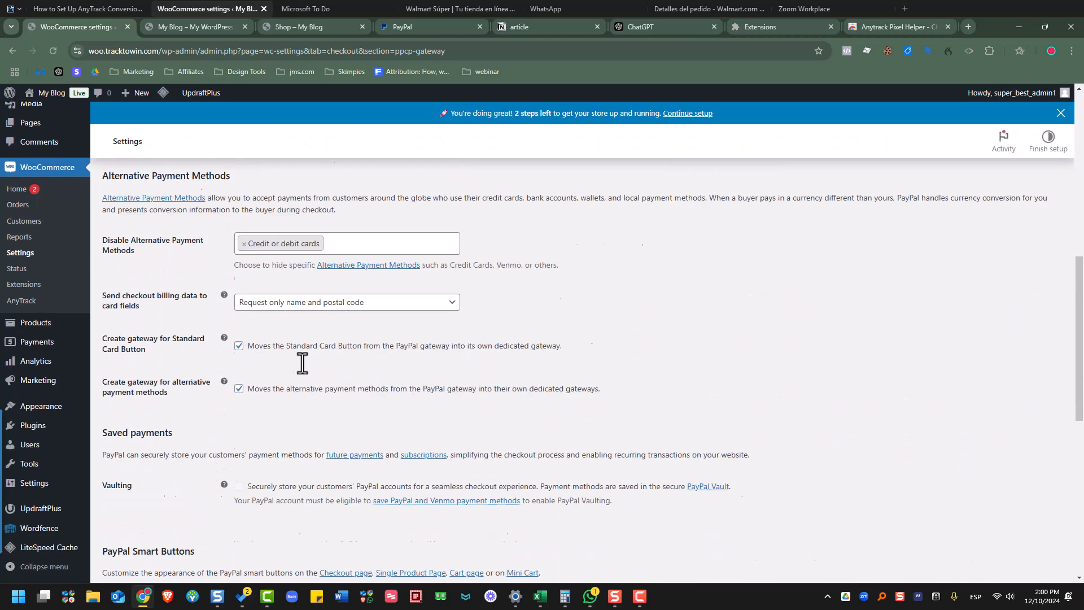
scroll(334, 356, "down", 3)
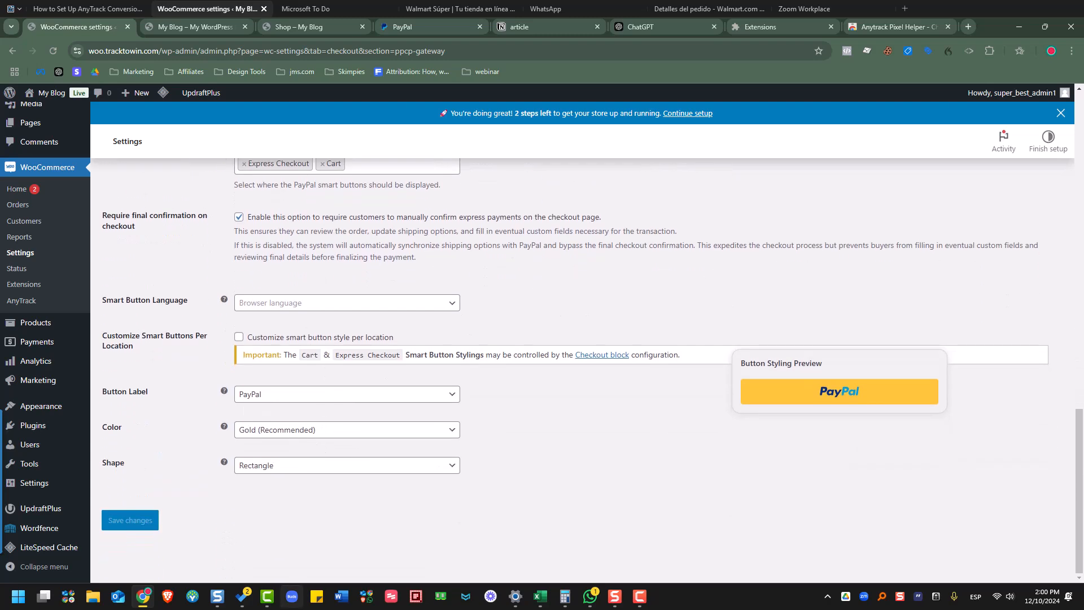
scroll(388, 464, "up", 6)
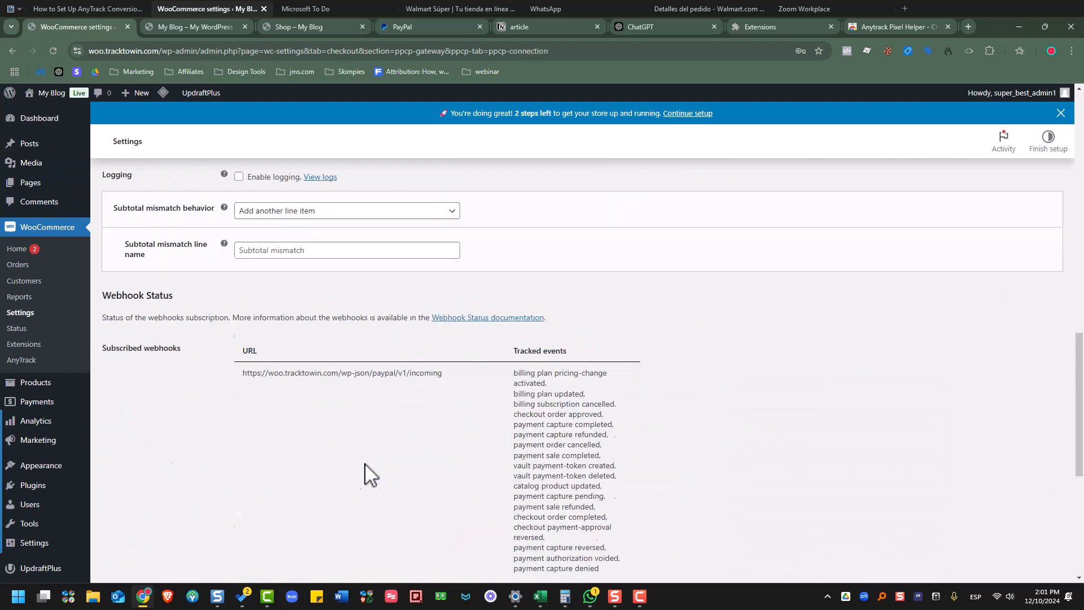
scroll(367, 465, "up", 6)
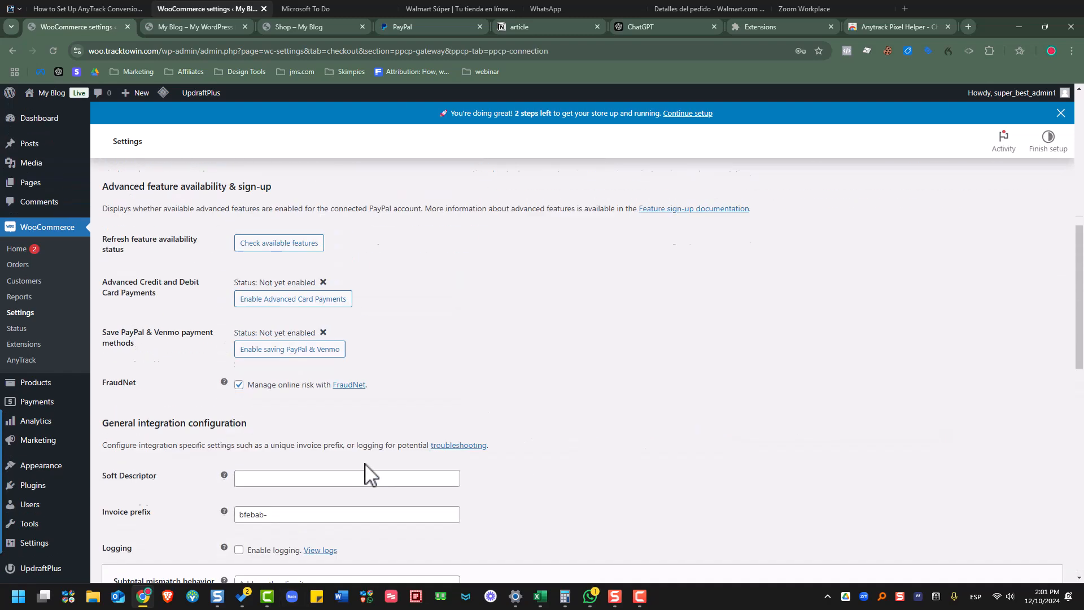
scroll(368, 473, "up", 5)
scroll(305, 367, "down", 1)
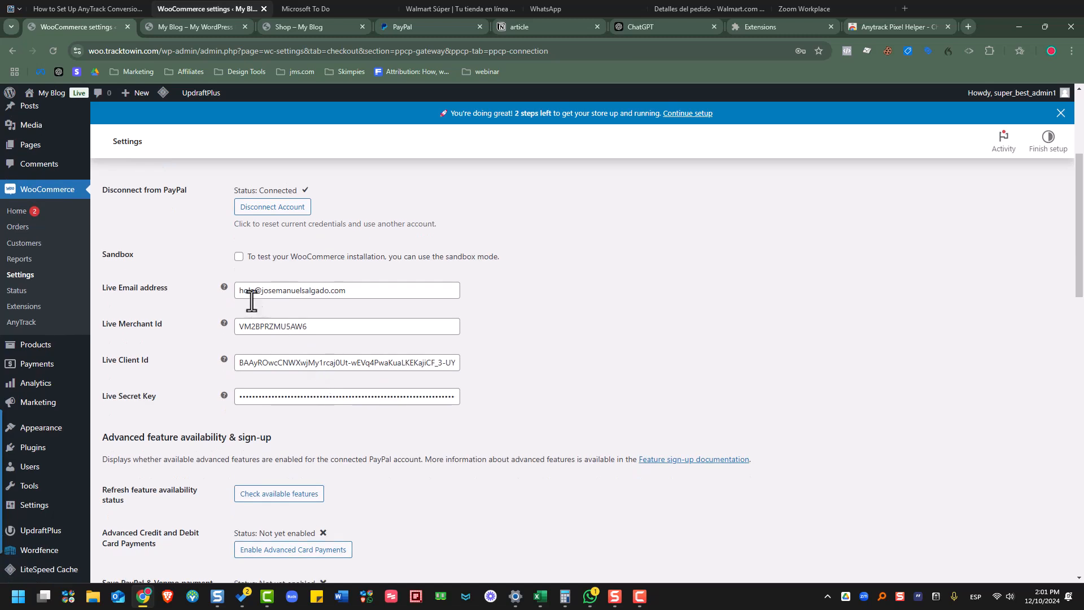
left_click(239, 257)
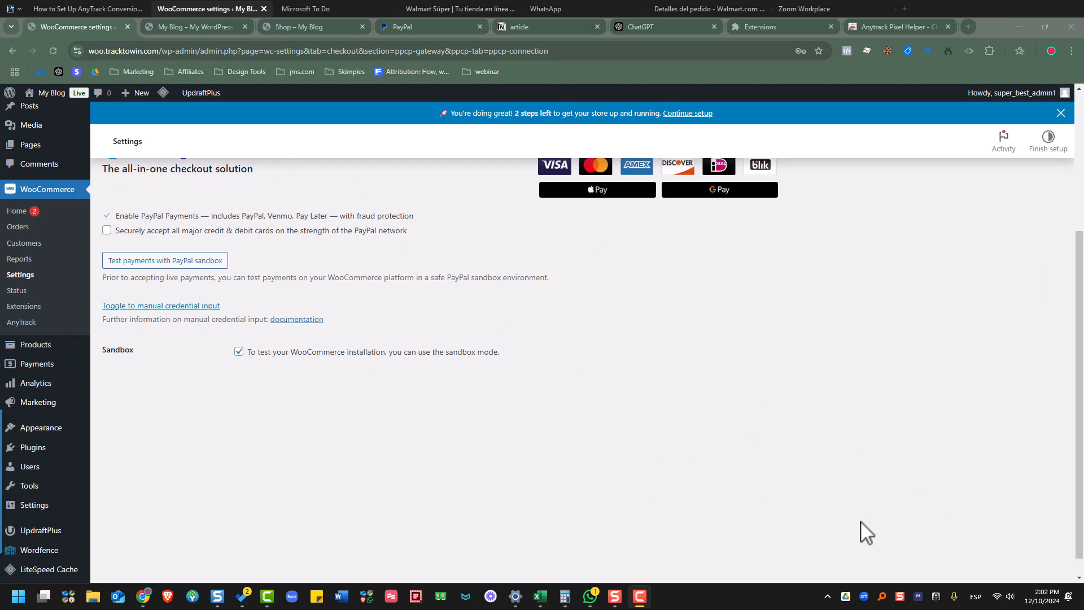
left_click(300, 27)
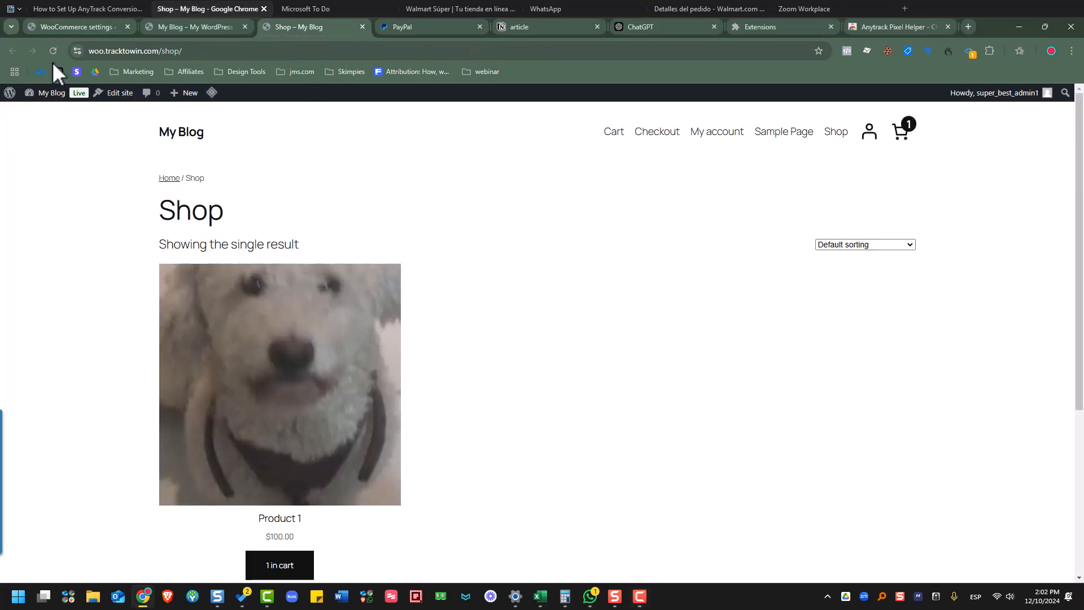
- Reload the Shop, add Product 1, then remove and re-add it in the cart
left_click(58, 44)
scroll(431, 321, "down", 4)
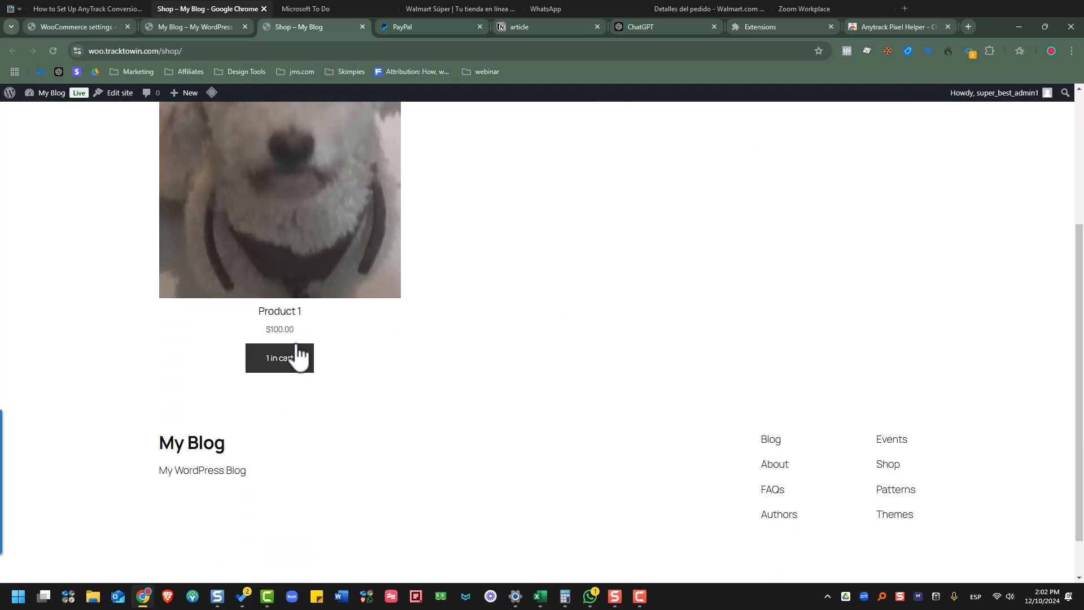
left_click(287, 367)
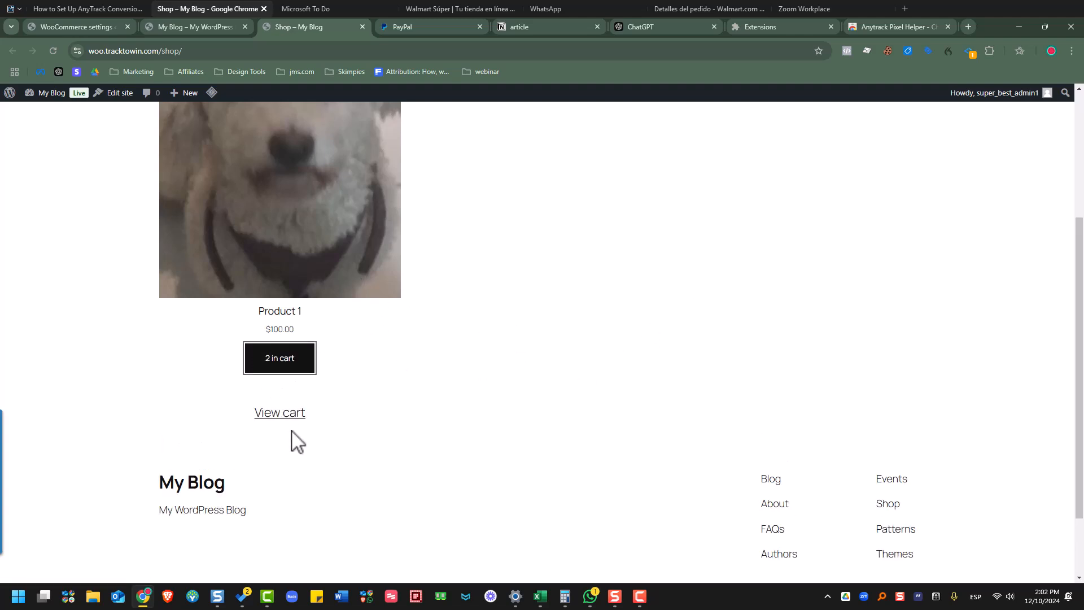
left_click(289, 418)
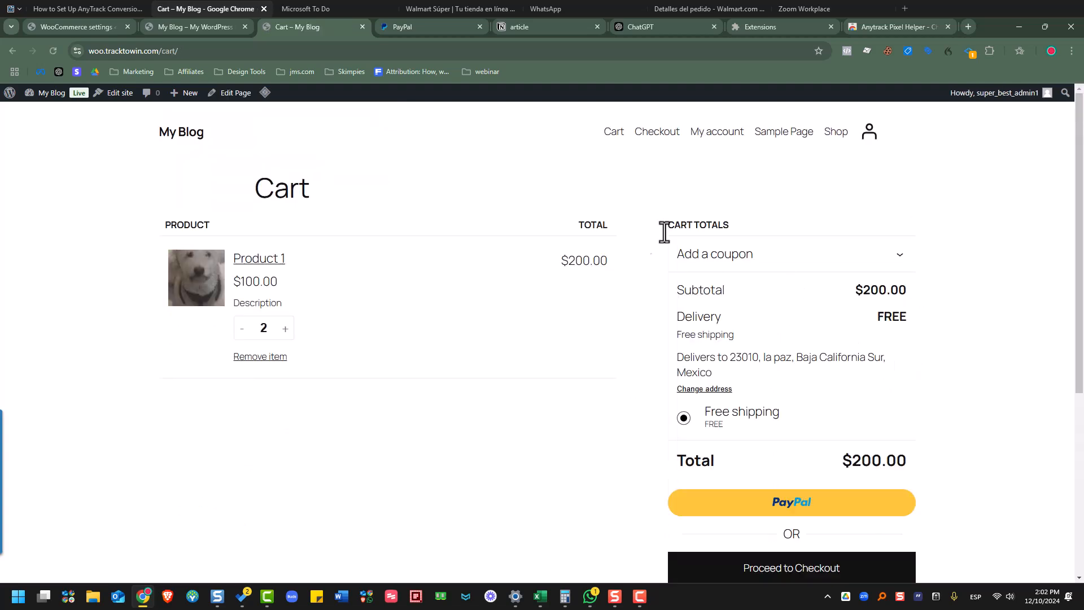
left_click(254, 357)
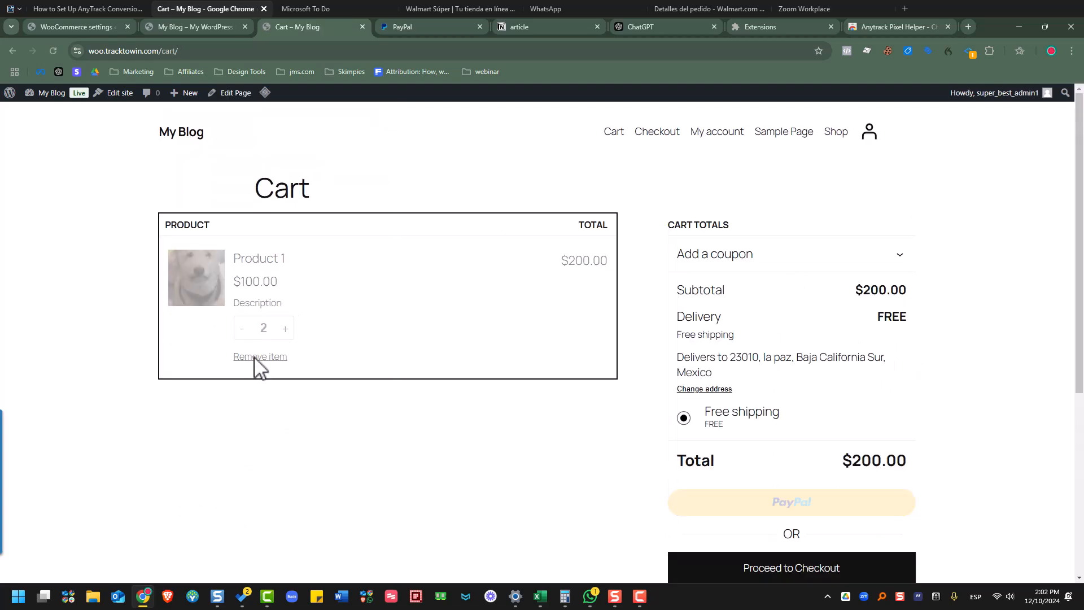
scroll(244, 394, "down", 6)
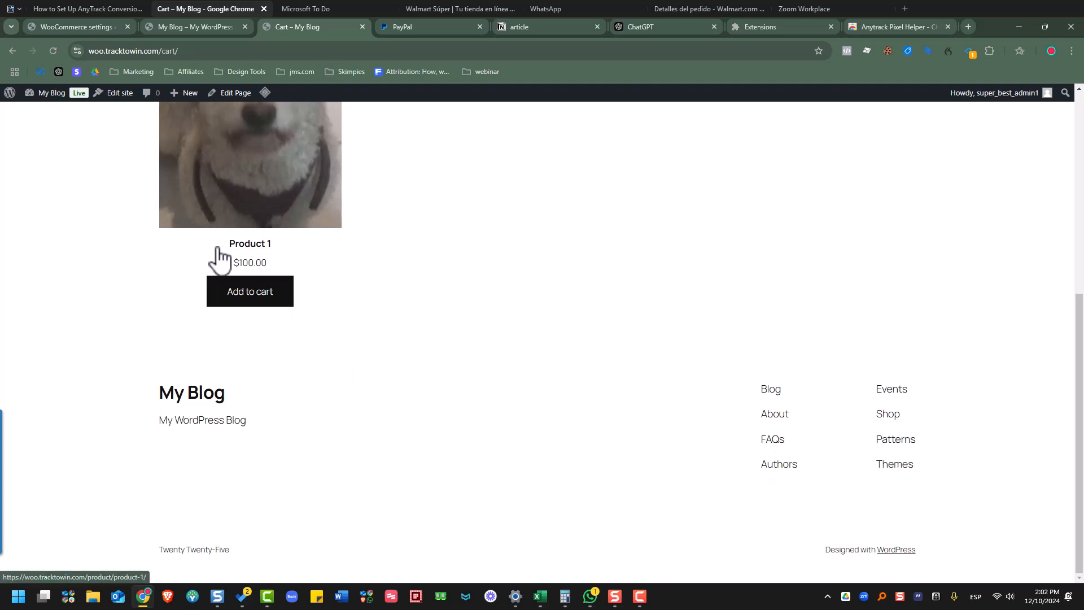
left_click(258, 305)
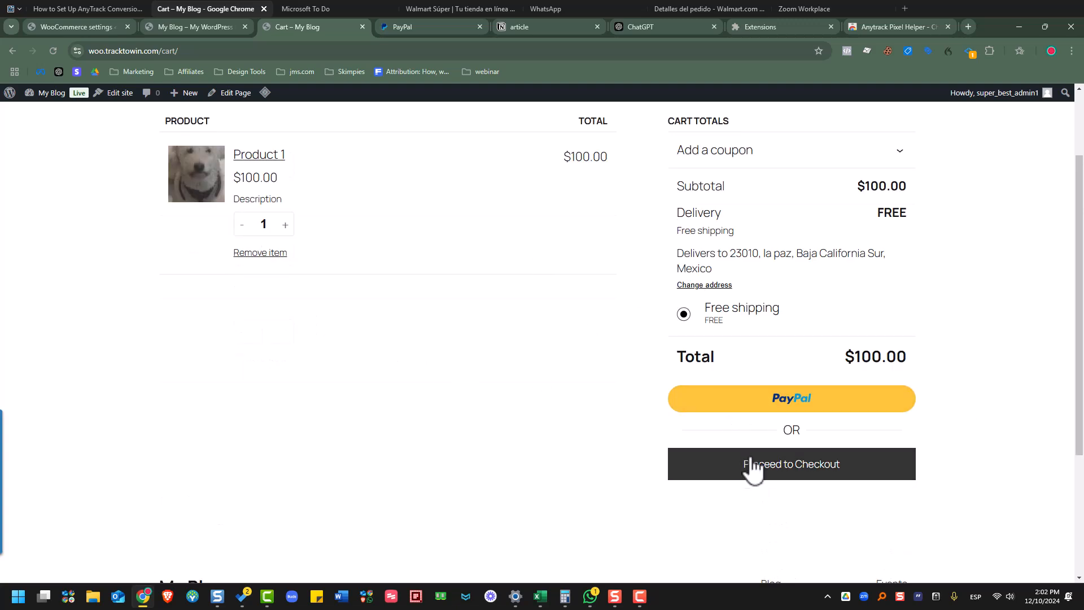
- Check out with PayPal as the payment method, reaching PayPal's login page
left_click(798, 477)
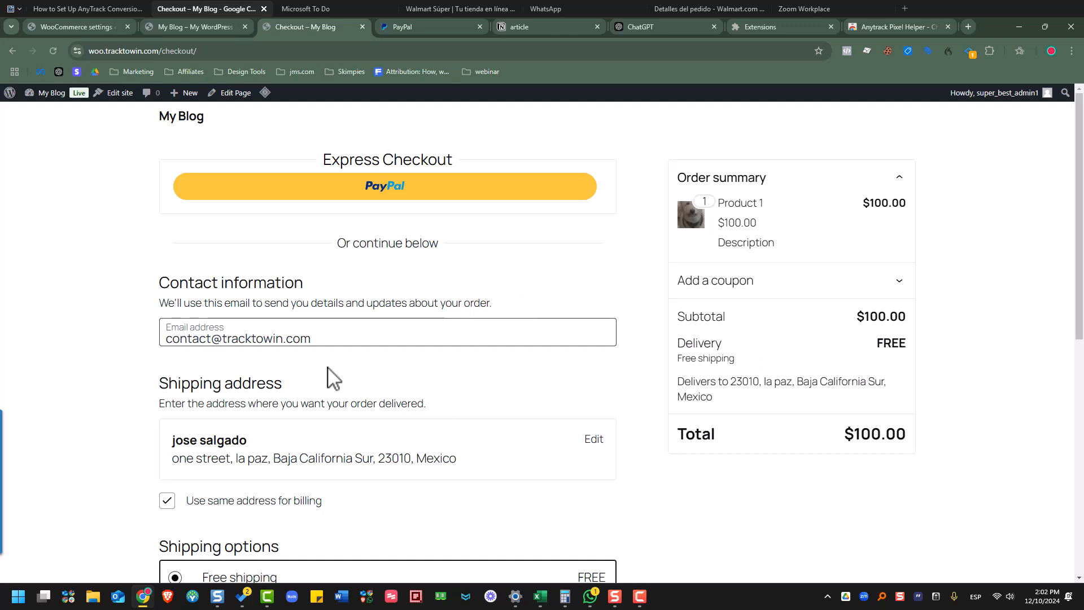
scroll(587, 395, "down", 3)
scroll(587, 375, "down", 5)
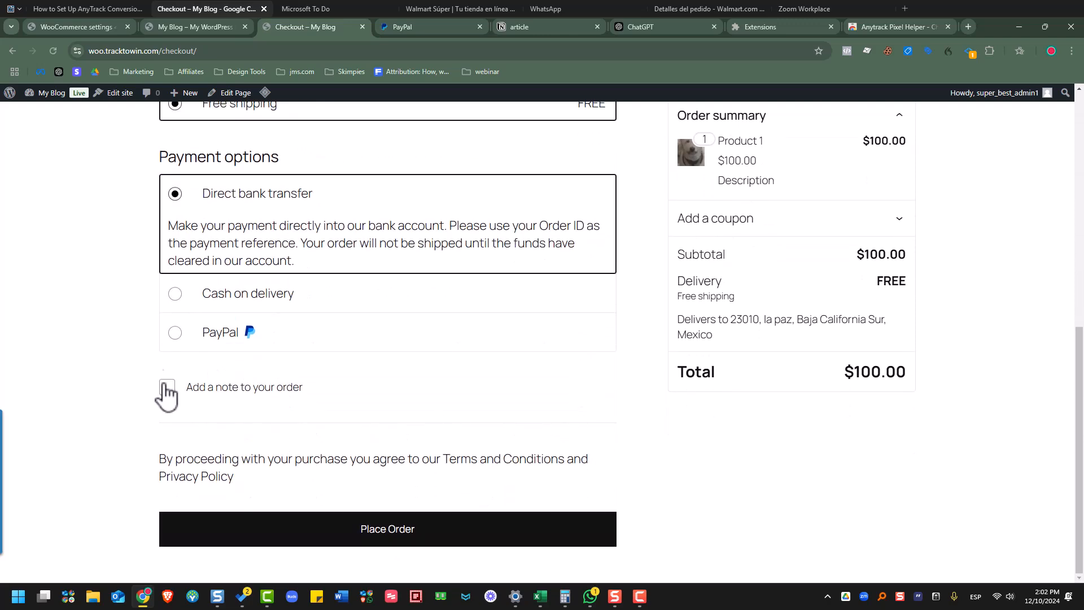
left_click(214, 340)
scroll(226, 350, "down", 1)
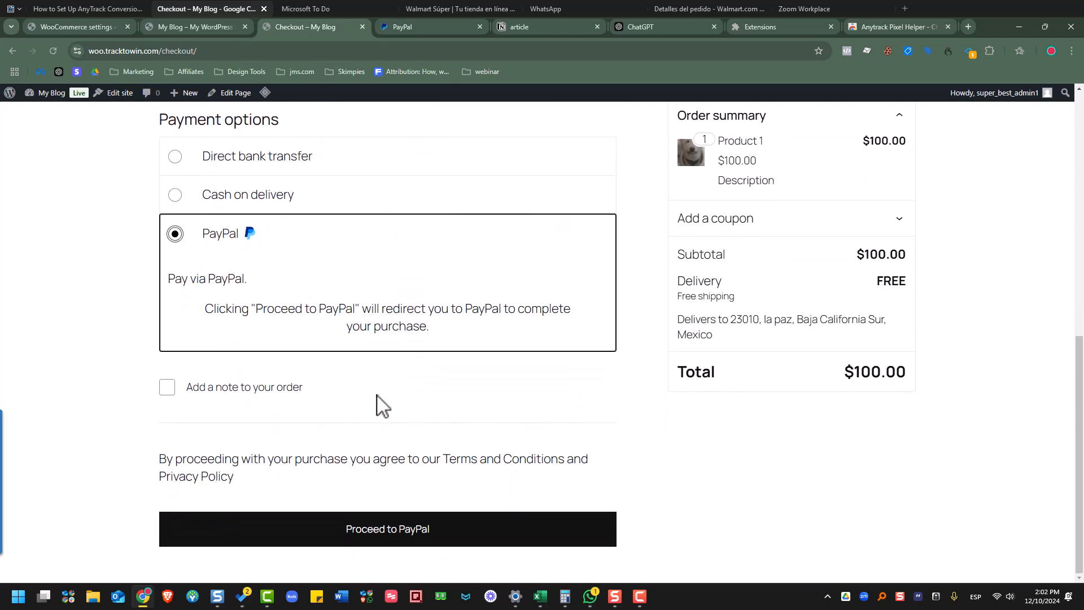
left_click(357, 536)
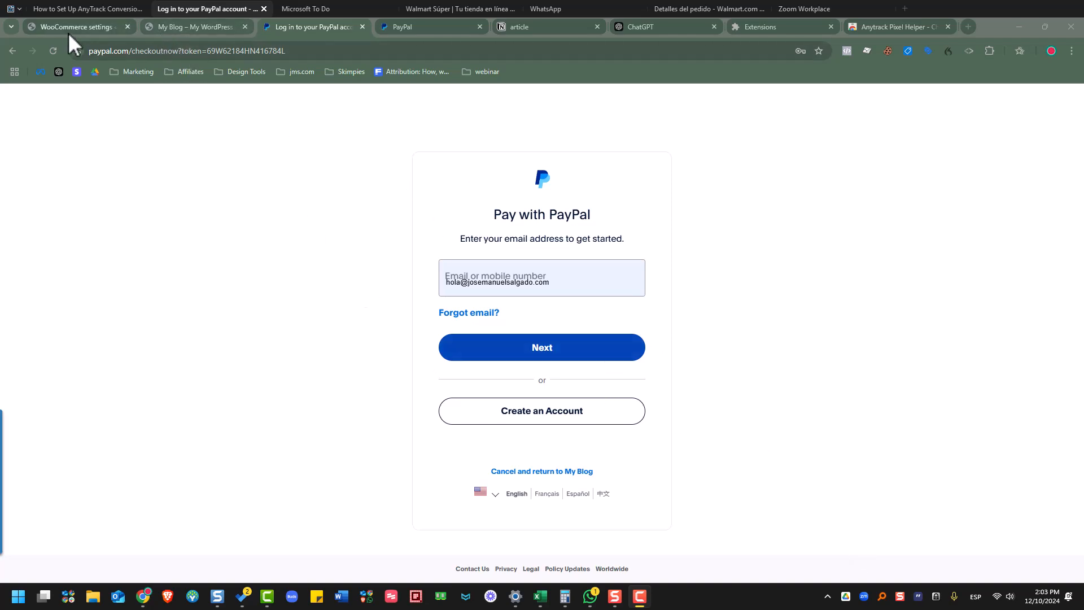
left_click(86, 9)
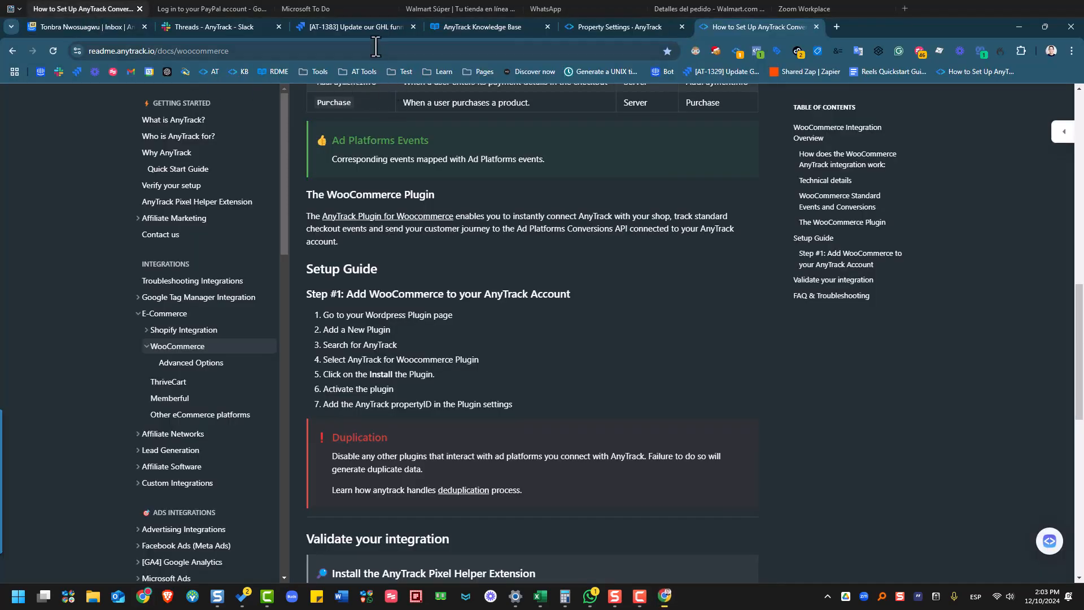
- Open the Conversions Report and limit its date range to today, December 10
left_click(633, 31)
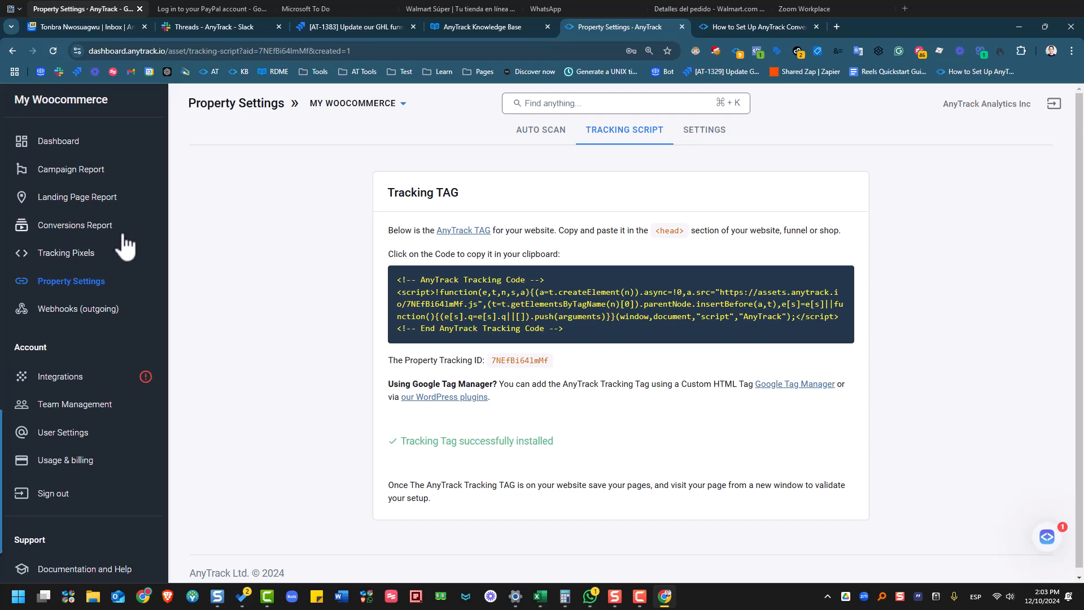
left_click(76, 225)
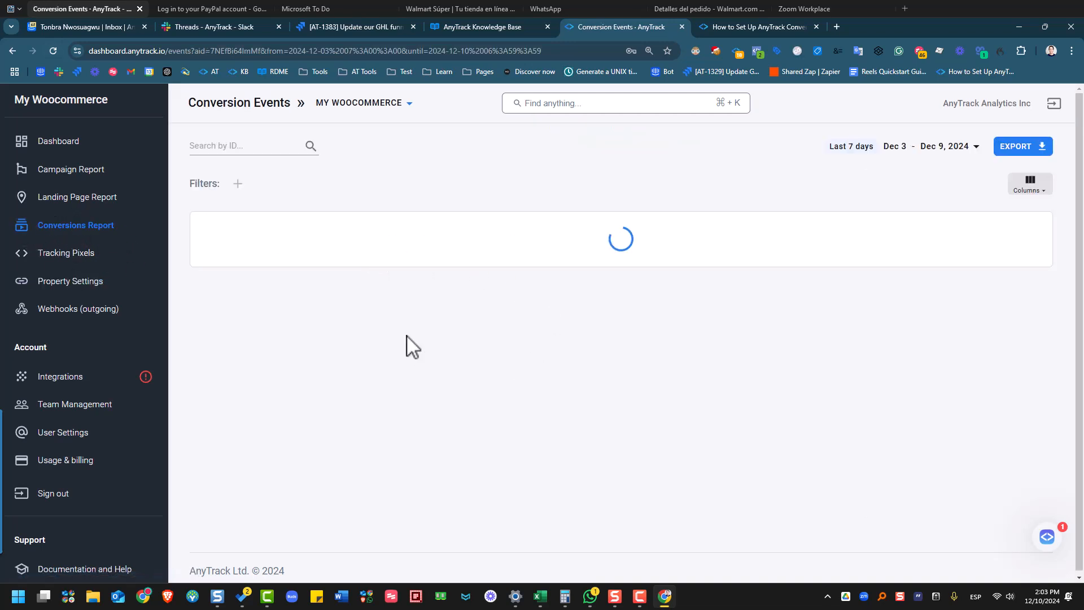
left_click(941, 148)
left_click(865, 261)
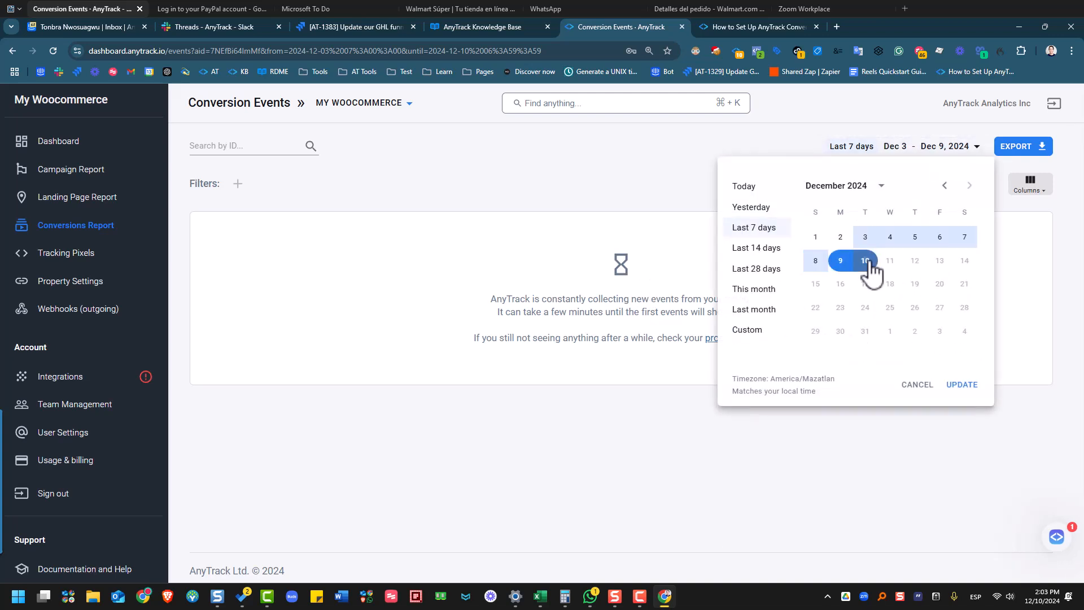
left_click(952, 385)
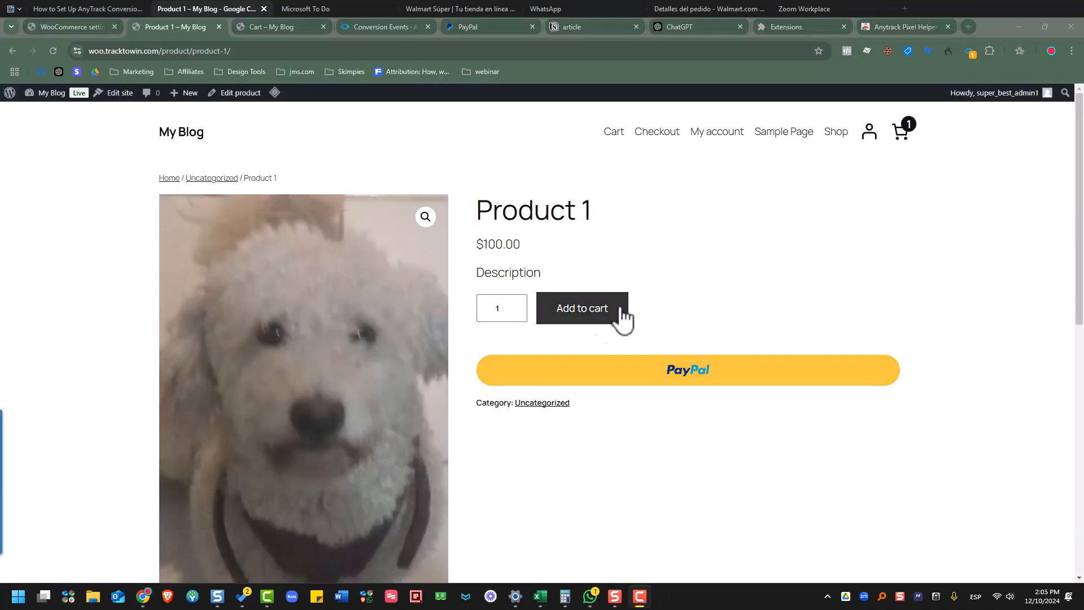
- Add Product 1 to the cart and follow the PageView event's ClientId link from the Pixel Helper
left_click(571, 324)
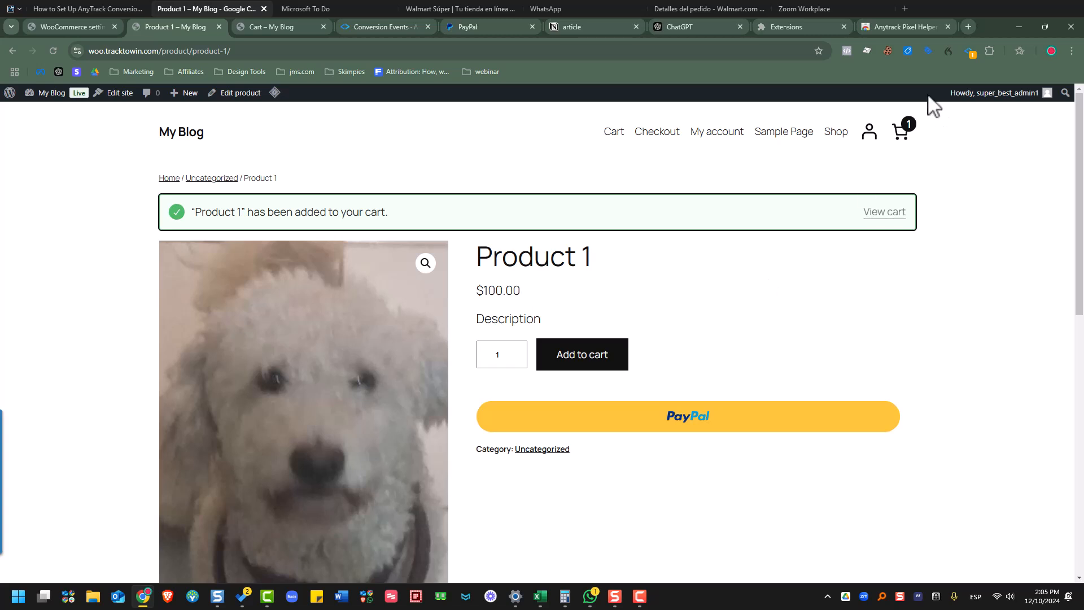
left_click(968, 52)
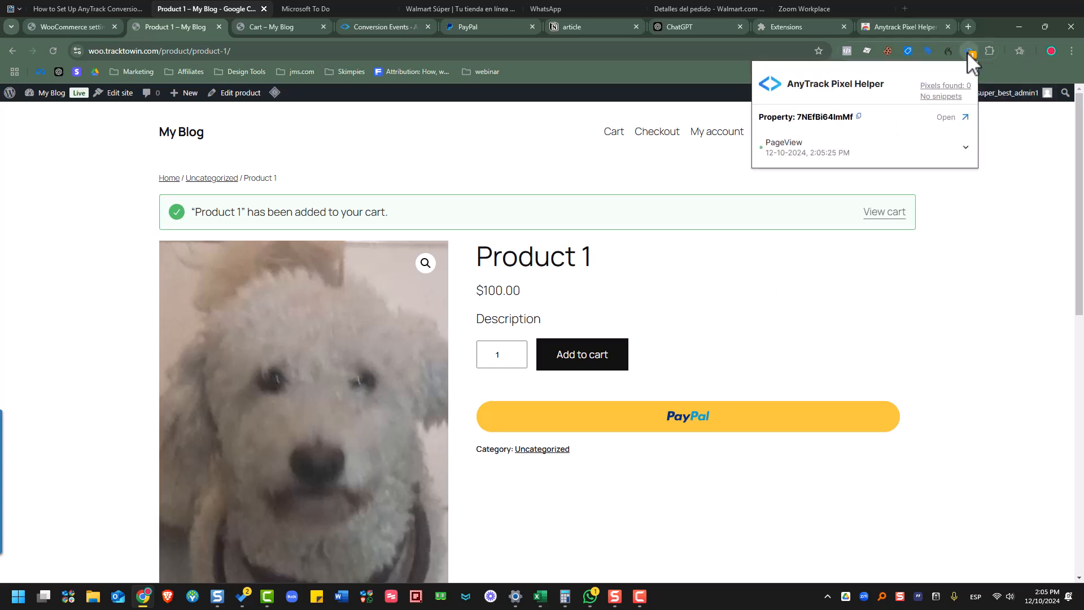
left_click(964, 155)
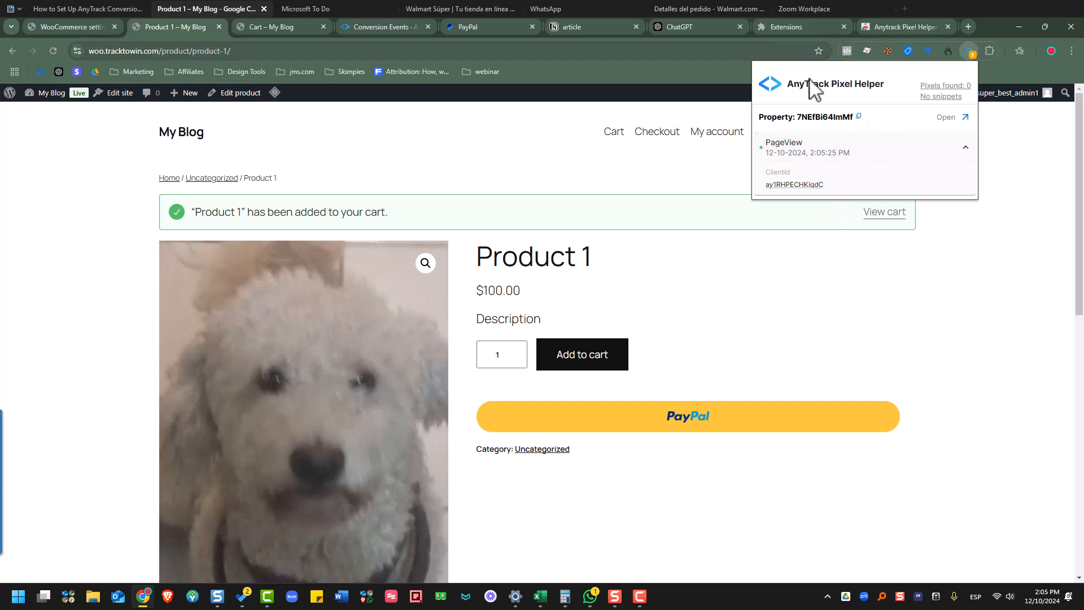
left_click(800, 184)
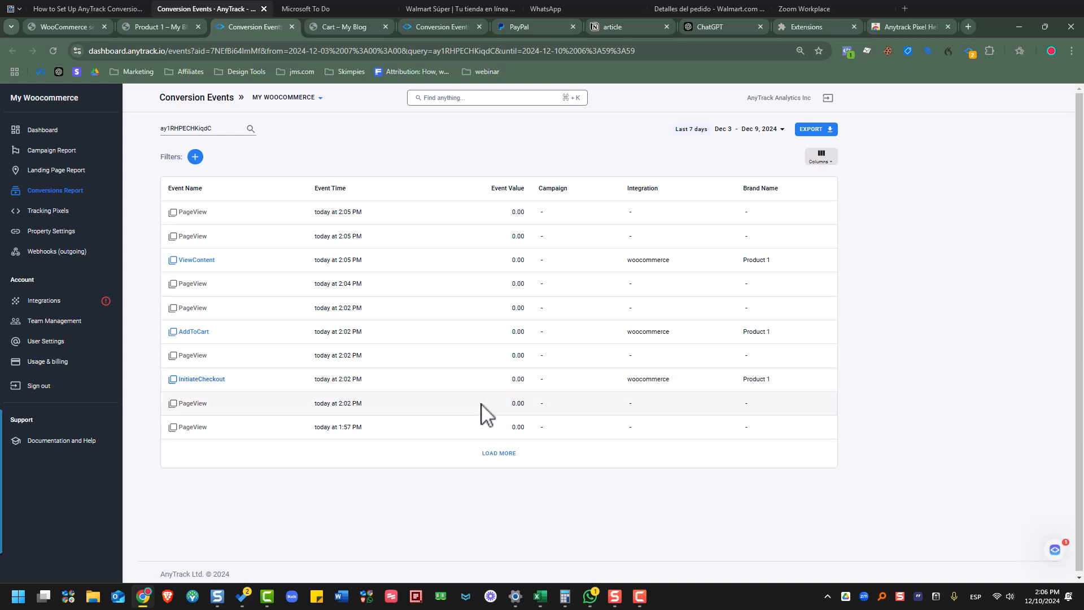
- Load more events so ViewContent, AddToCart and InitiateCheckout for this ClientId appear
left_click(496, 457)
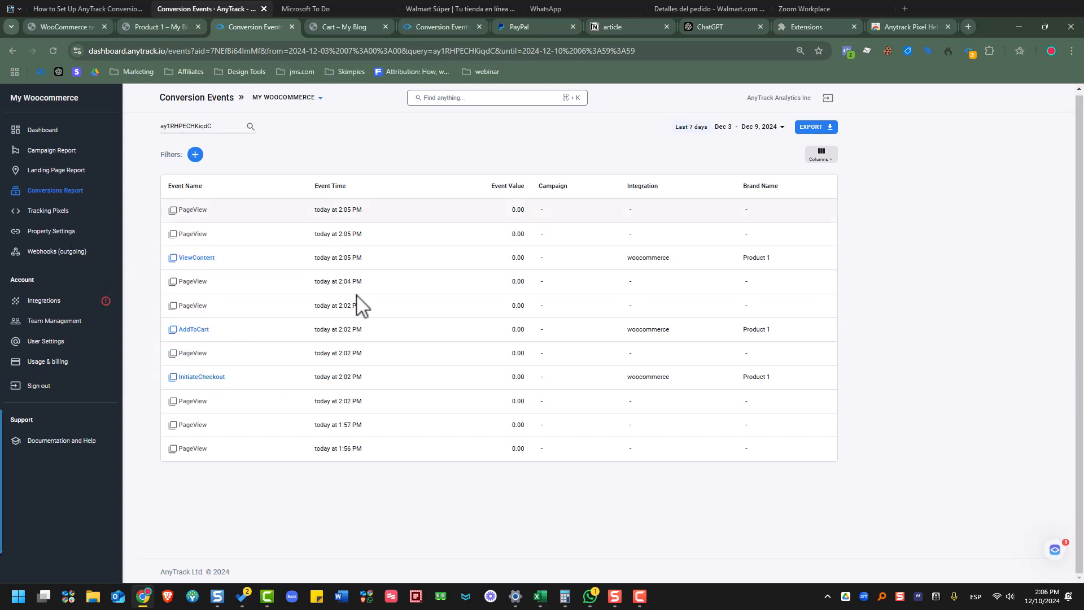
left_click(93, 7)
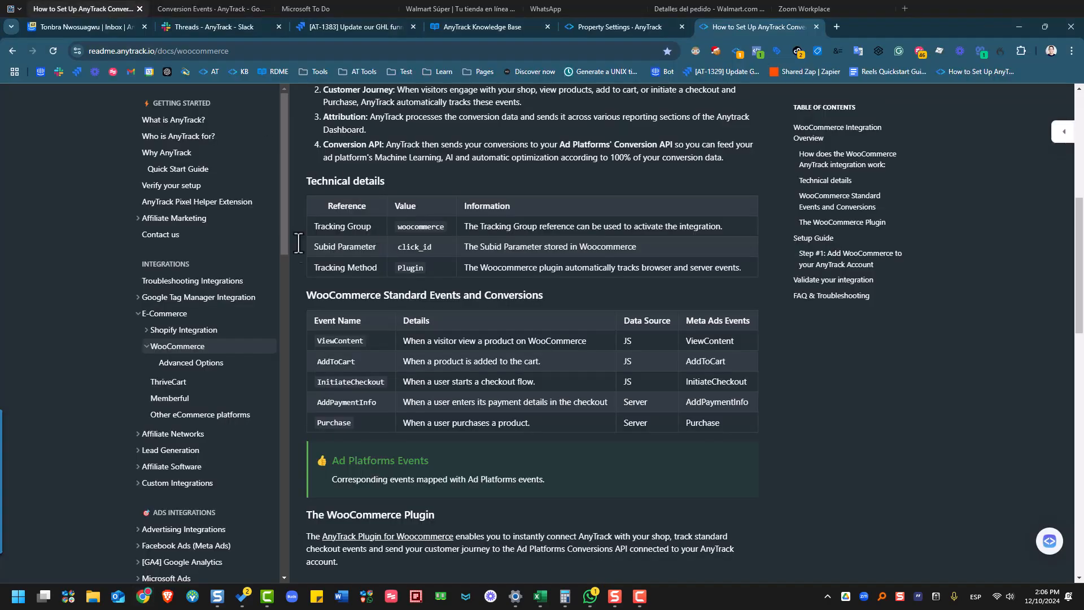
- Start a new Facebook Pixel on the Tracking Pixels page and authorize AnyTrack through Facebook login
left_click(591, 32)
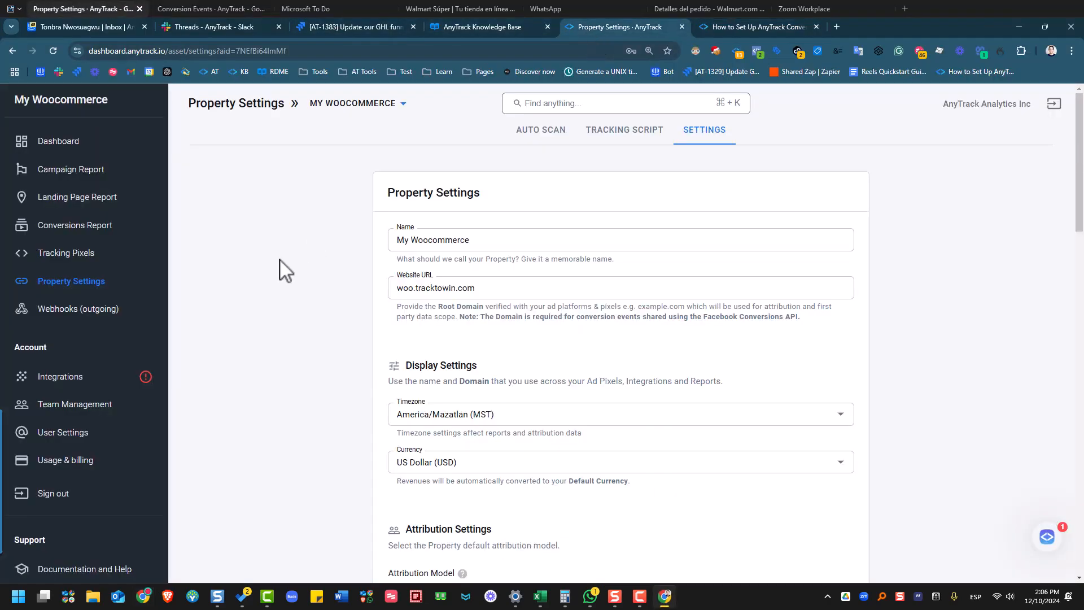
left_click(79, 263)
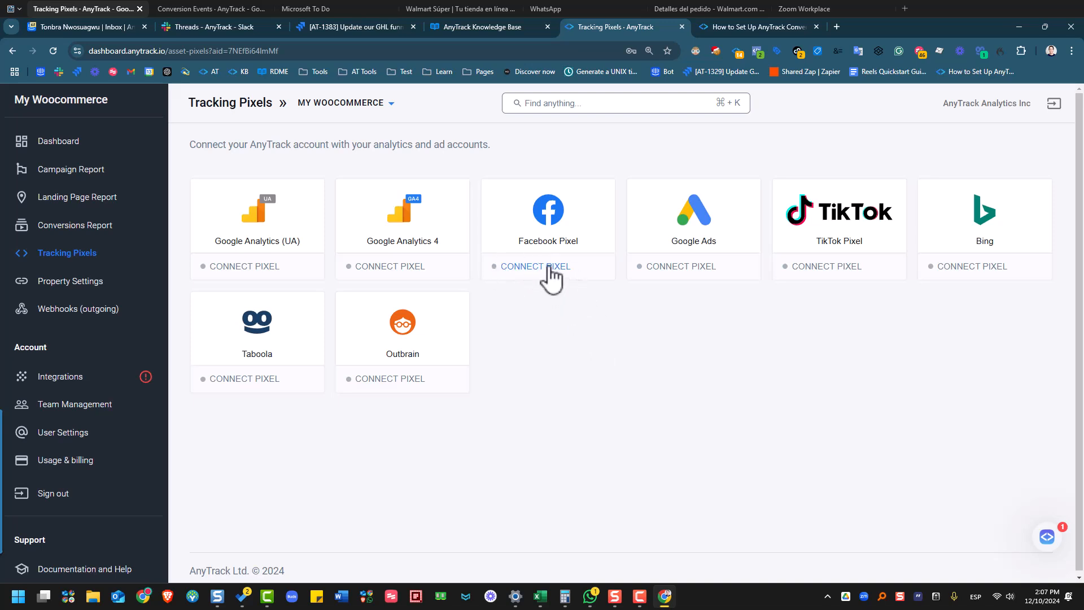
left_click(561, 278)
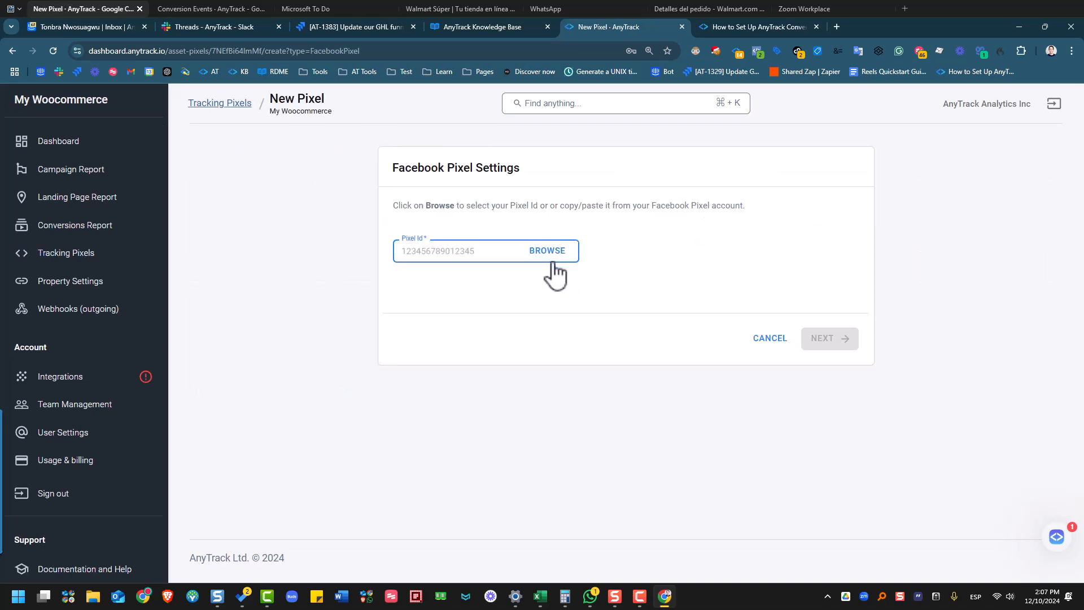
left_click(557, 260)
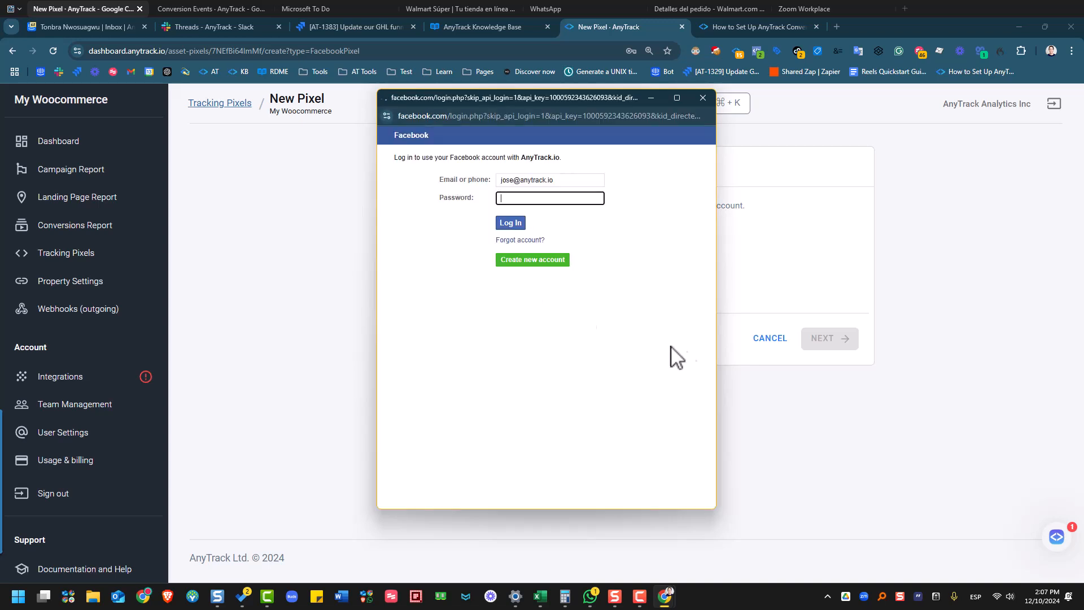
left_click(535, 198)
left_click(510, 220)
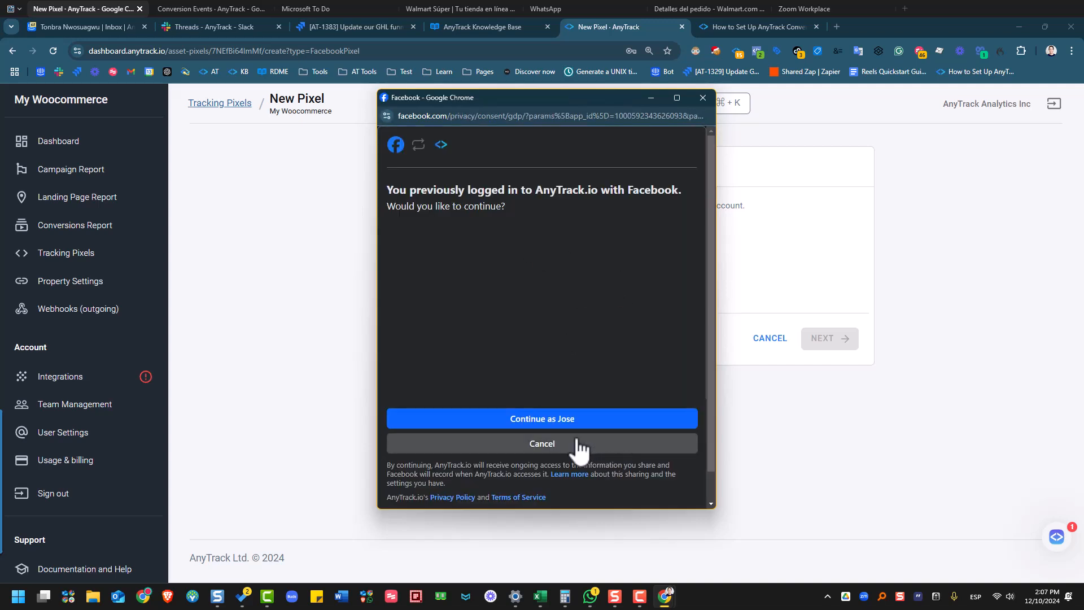
left_click(531, 418)
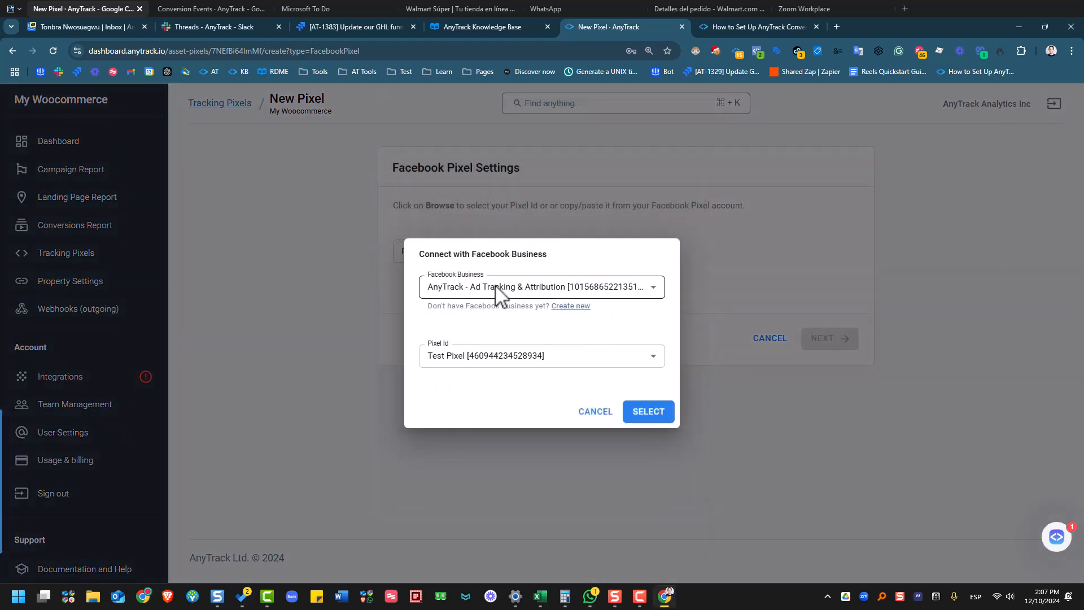
- Choose the AnyTrack - Ad Tracking & Attribution business and its Test Pixel as the Pixel Id
left_click(496, 288)
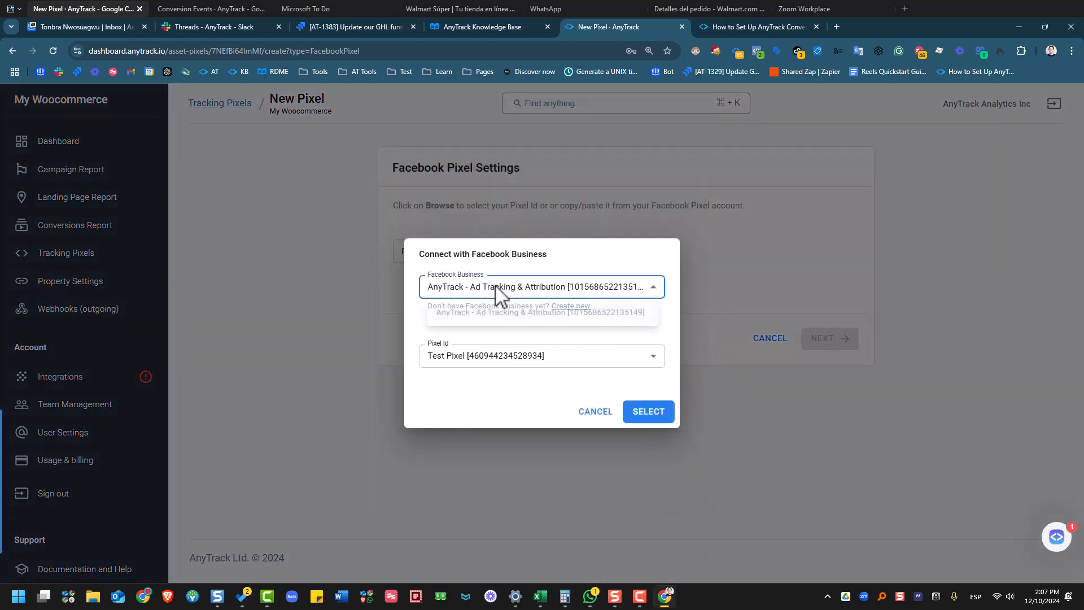
left_click(499, 319)
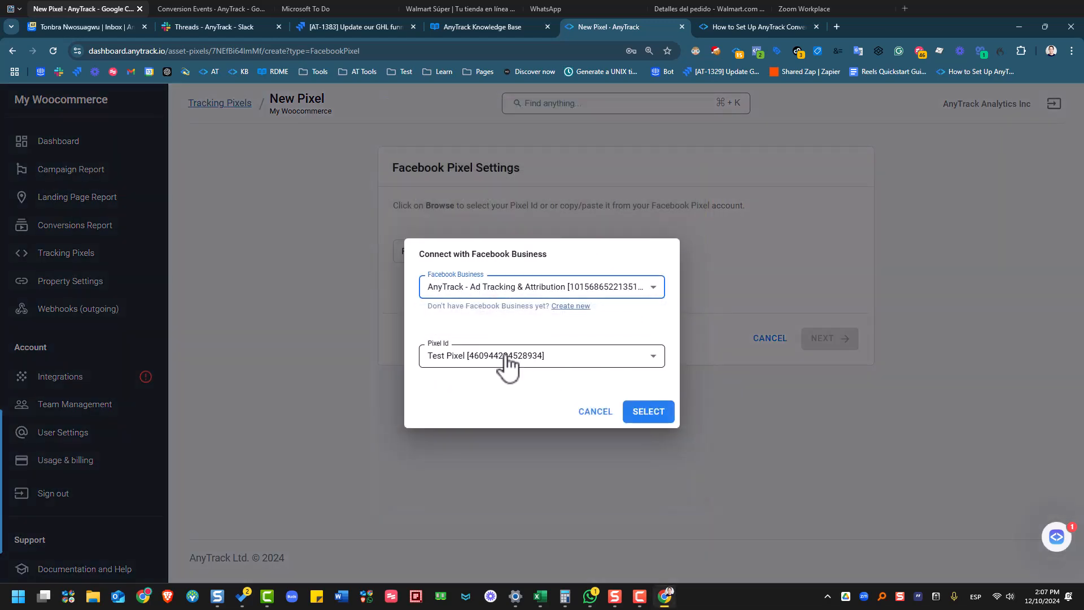
left_click(509, 358)
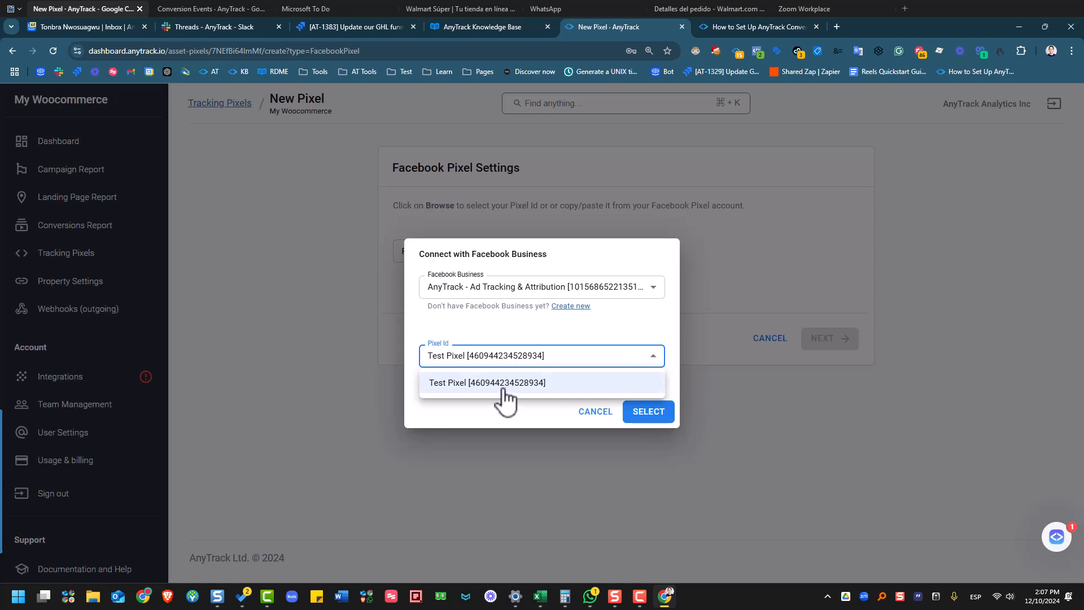
left_click(503, 388)
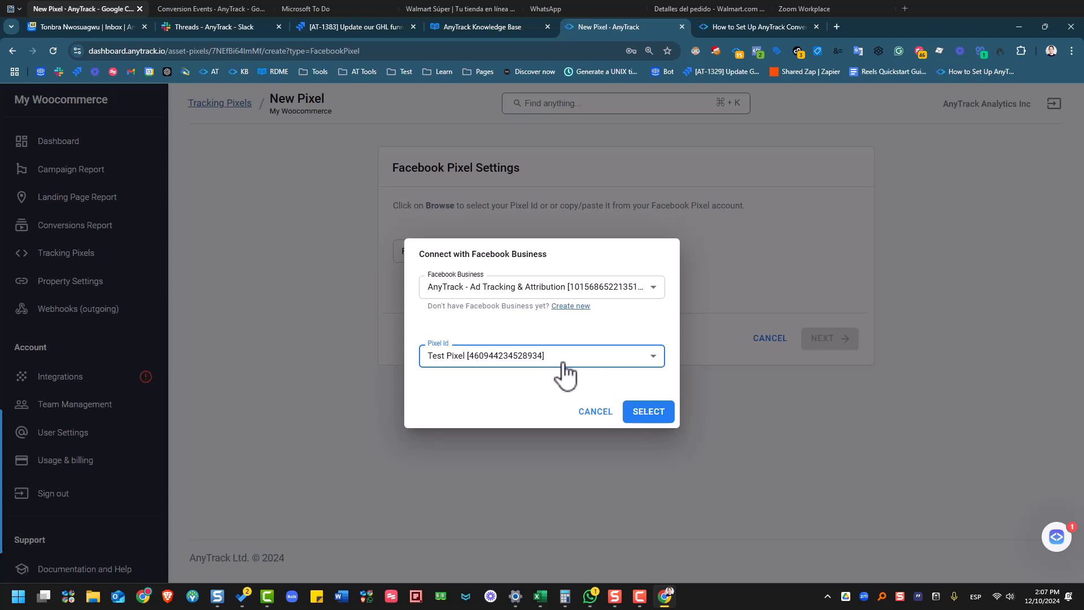
left_click(644, 423)
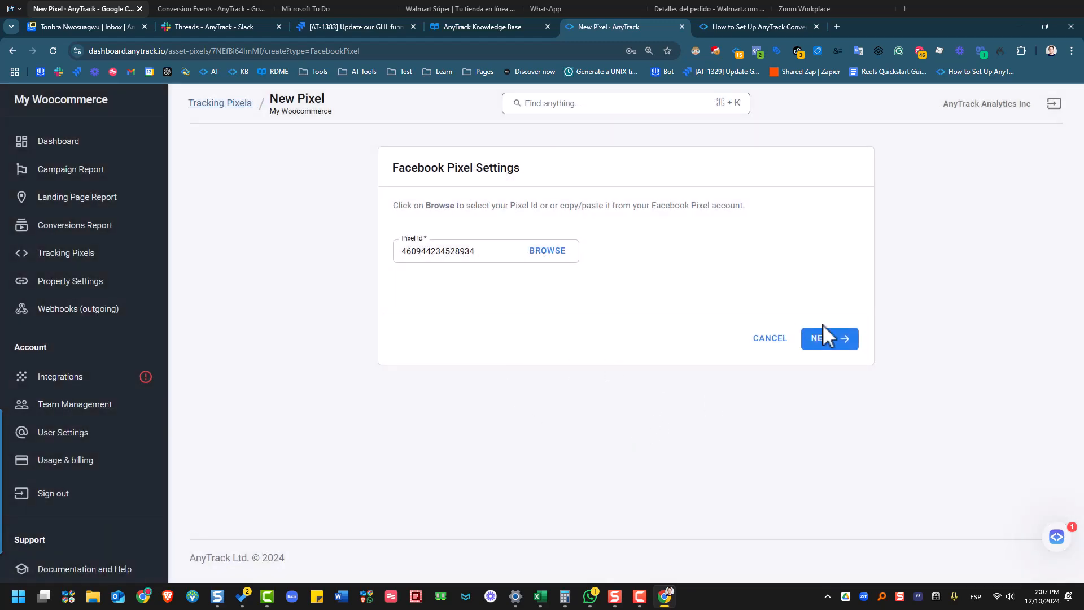
- Create the Facebook pixel and connect its ad account via the Facebook consent popup
left_click(824, 346)
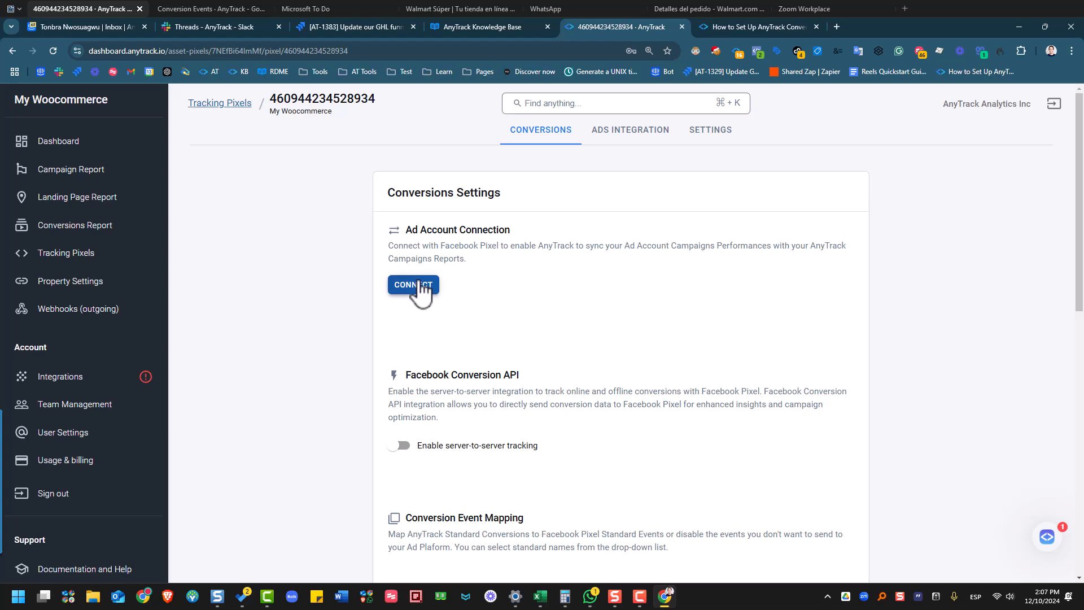
left_click(418, 285)
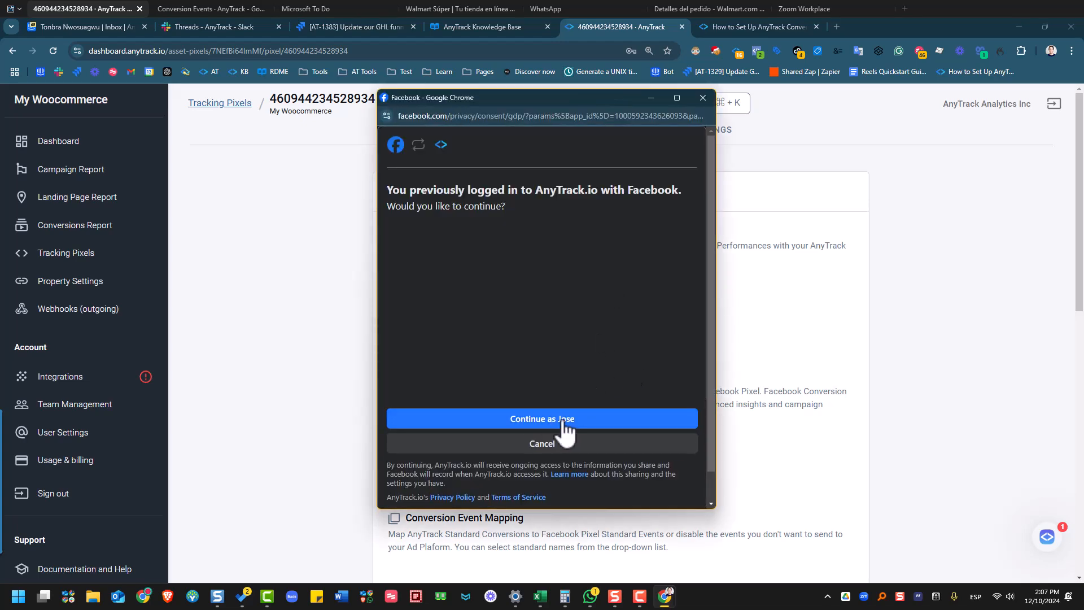
left_click(564, 421)
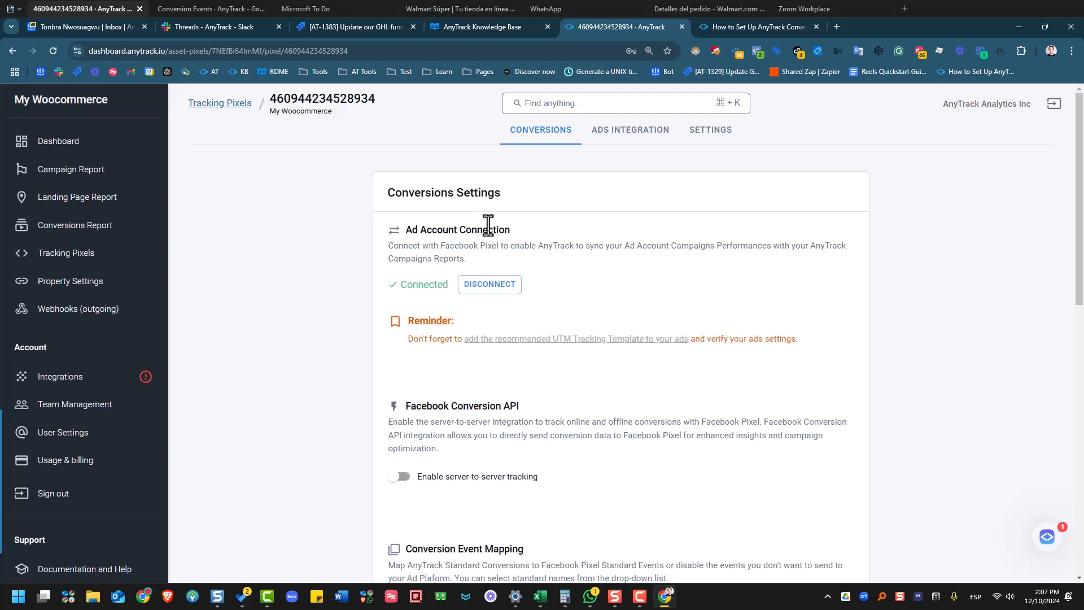
- Enable server-to-server tracking through the Facebook Conversion API
scroll(491, 339, "down", 2)
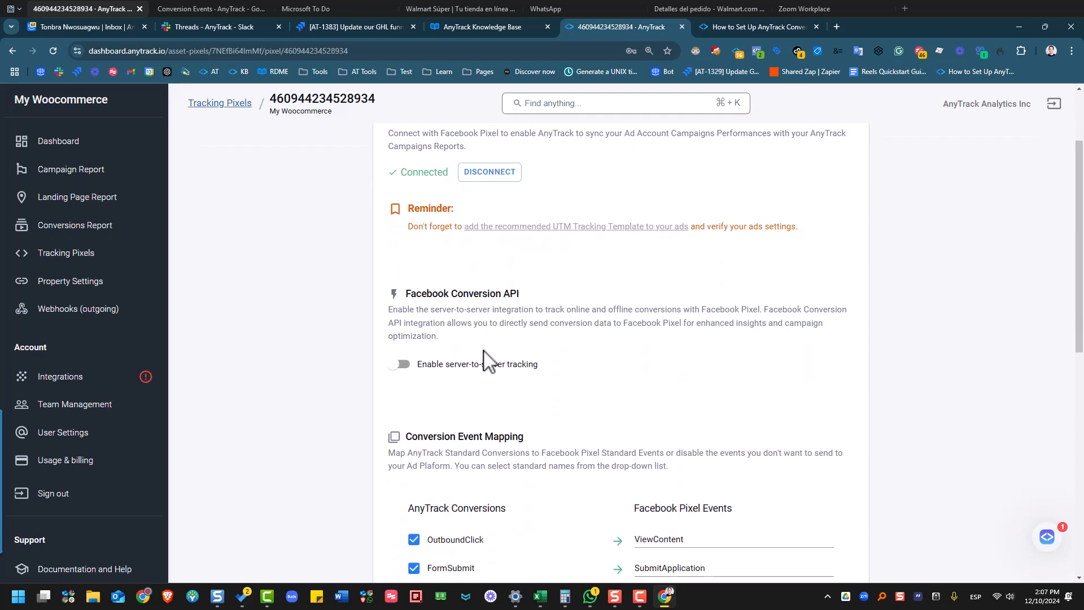
left_click(402, 364)
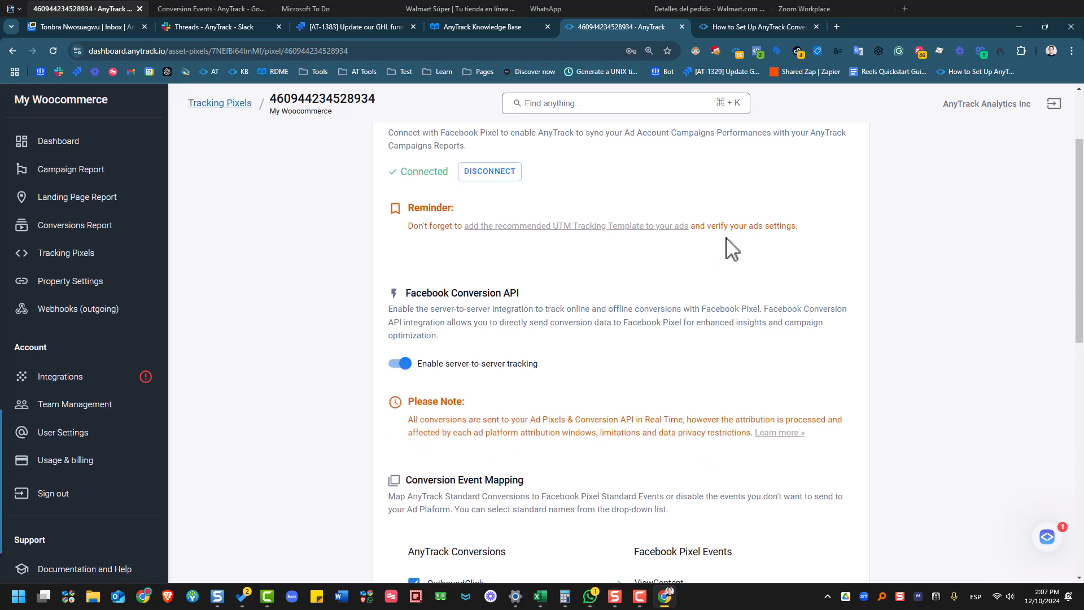
scroll(565, 316, "down", 1)
scroll(515, 300, "down", 4)
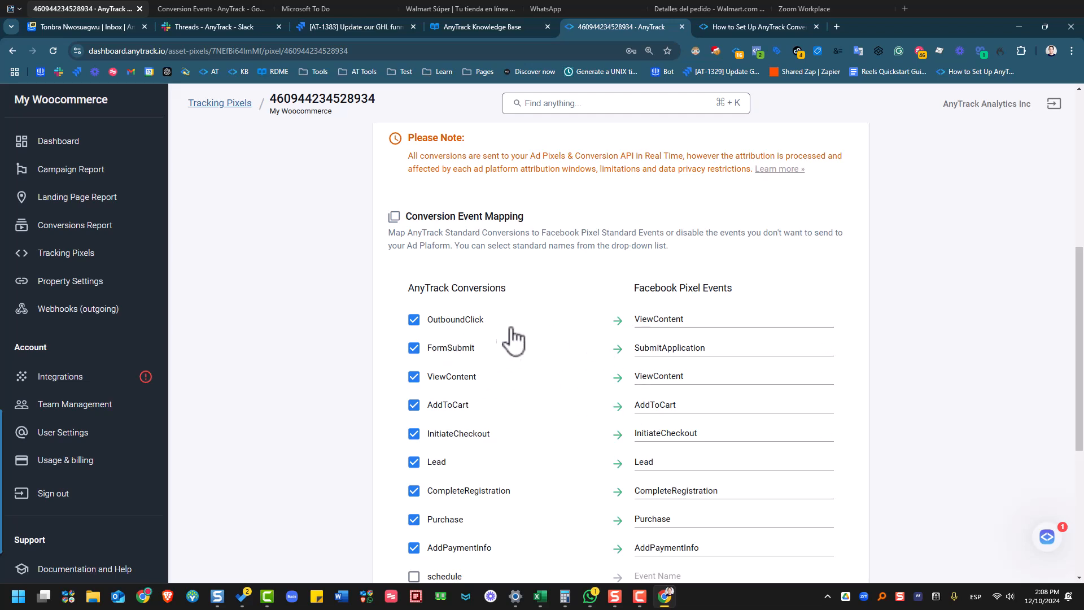
- Save the Facebook pixel's conversion event mapping in AnyTrack
scroll(609, 382, "down", 2)
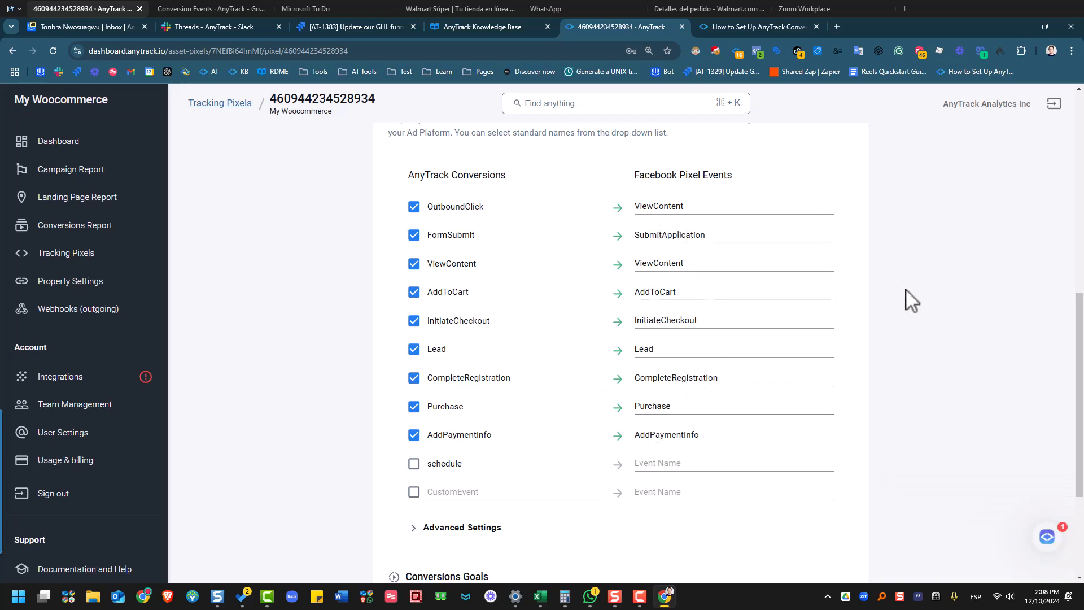
scroll(910, 301, "down", 2)
scroll(910, 299, "down", 1)
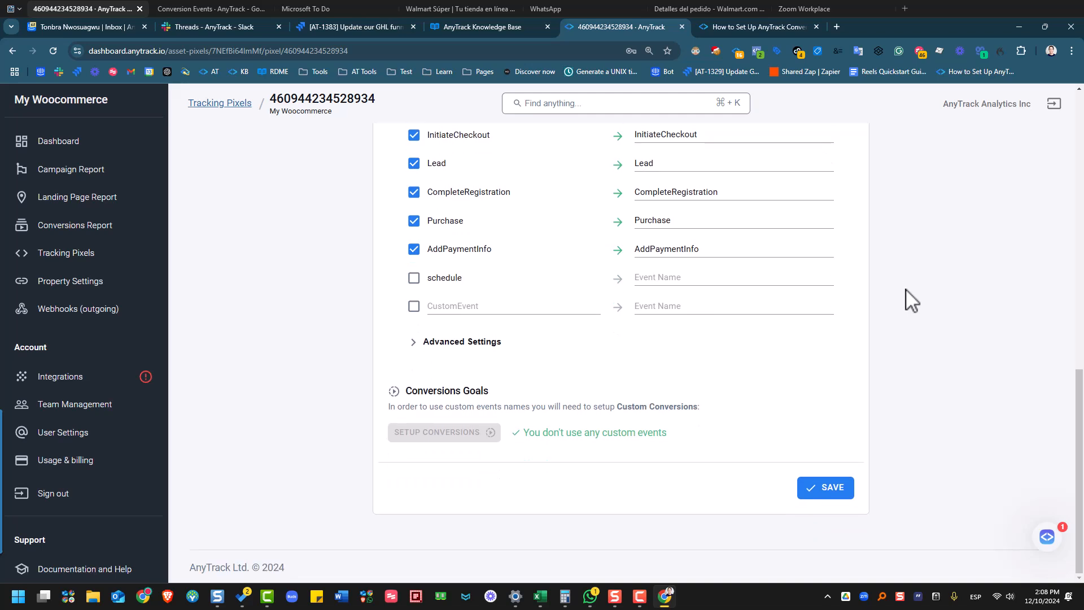
left_click(823, 494)
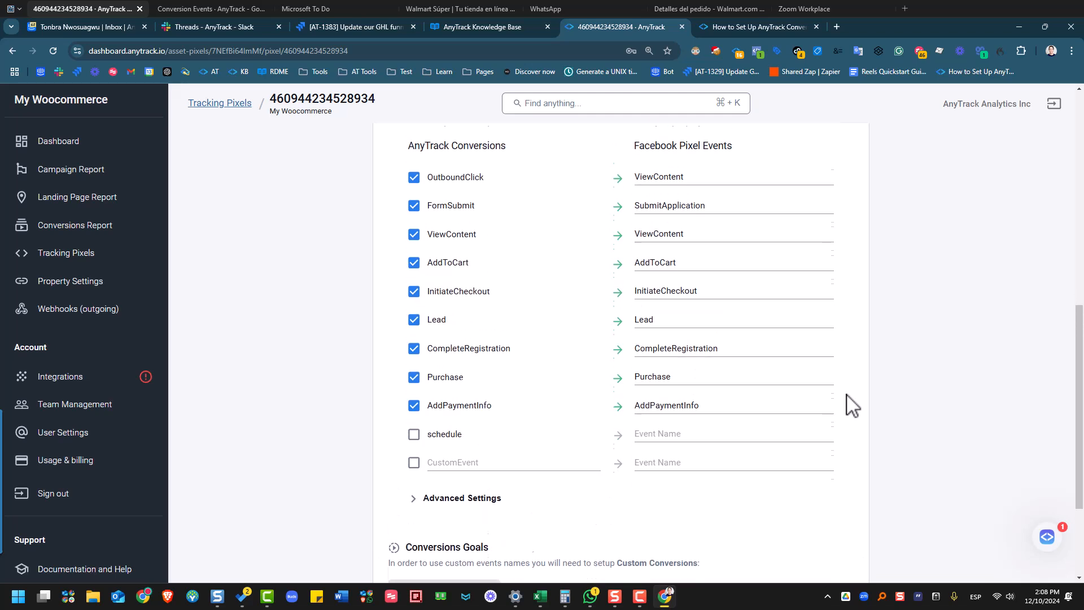
- Bring up the store's cart in the other window, showing Product 1 at $100.00
scroll(791, 327, "up", 5)
scroll(664, 180, "up", 2)
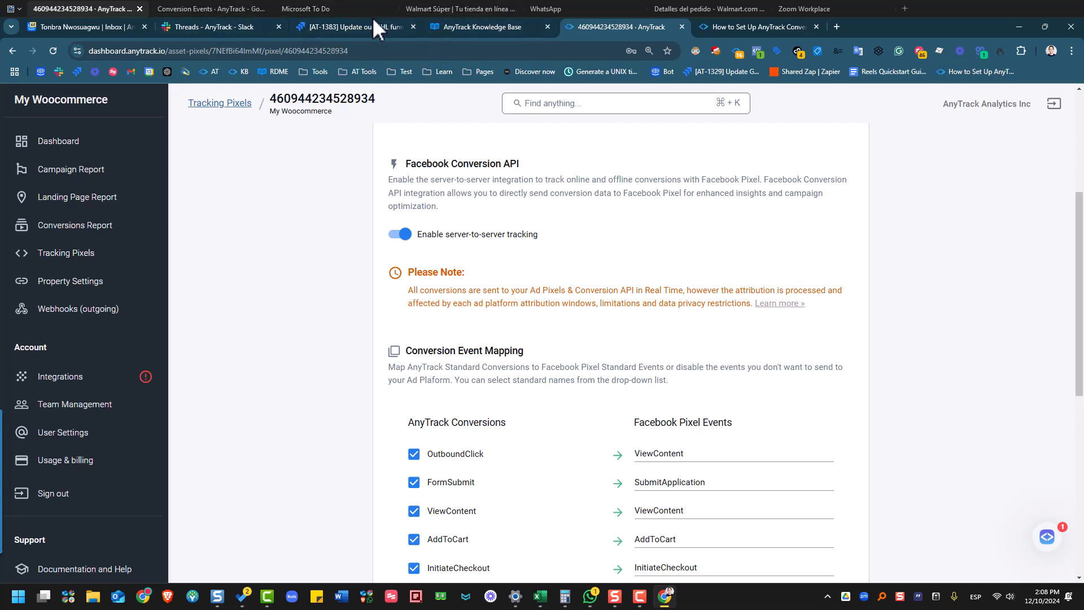
left_click(211, 10)
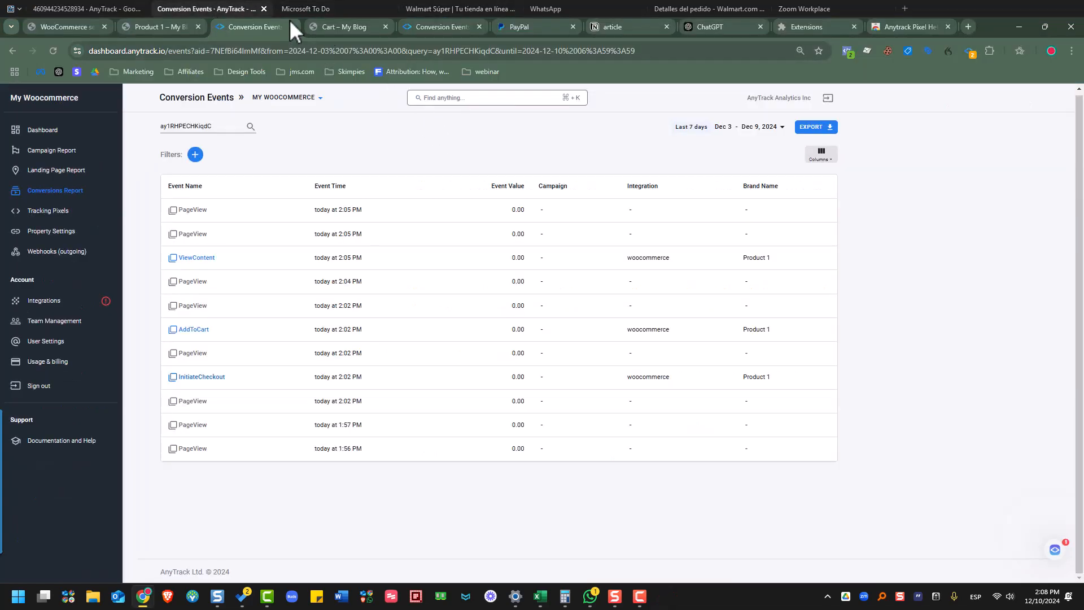
left_click(333, 28)
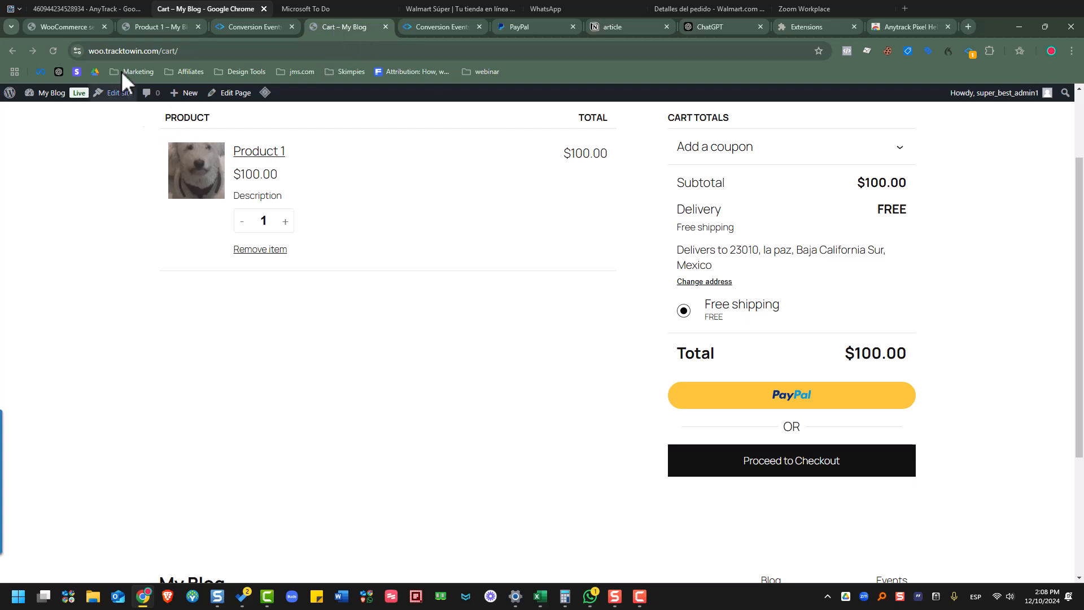
- Reload the cart and confirm the AnyTrack Pixel Helper lists the Facebook pixel ID
left_click(58, 47)
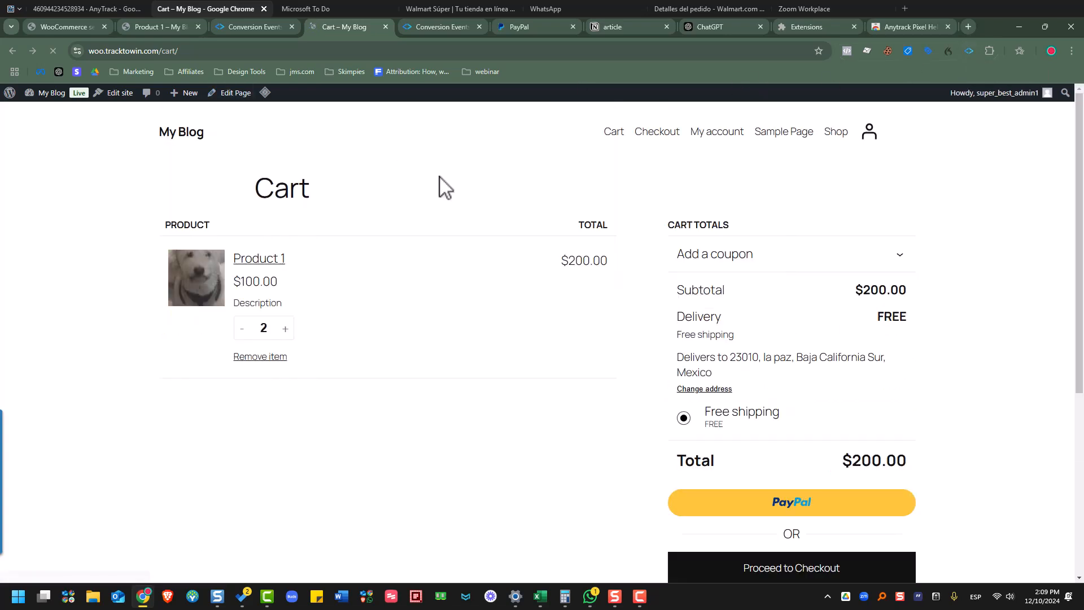
left_click(967, 55)
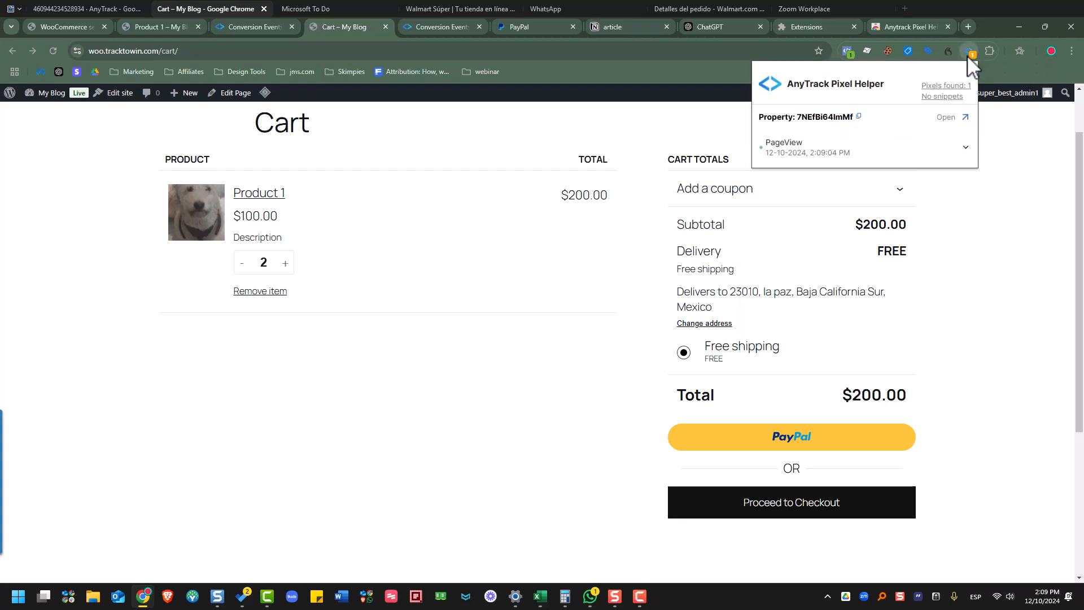
left_click(936, 88)
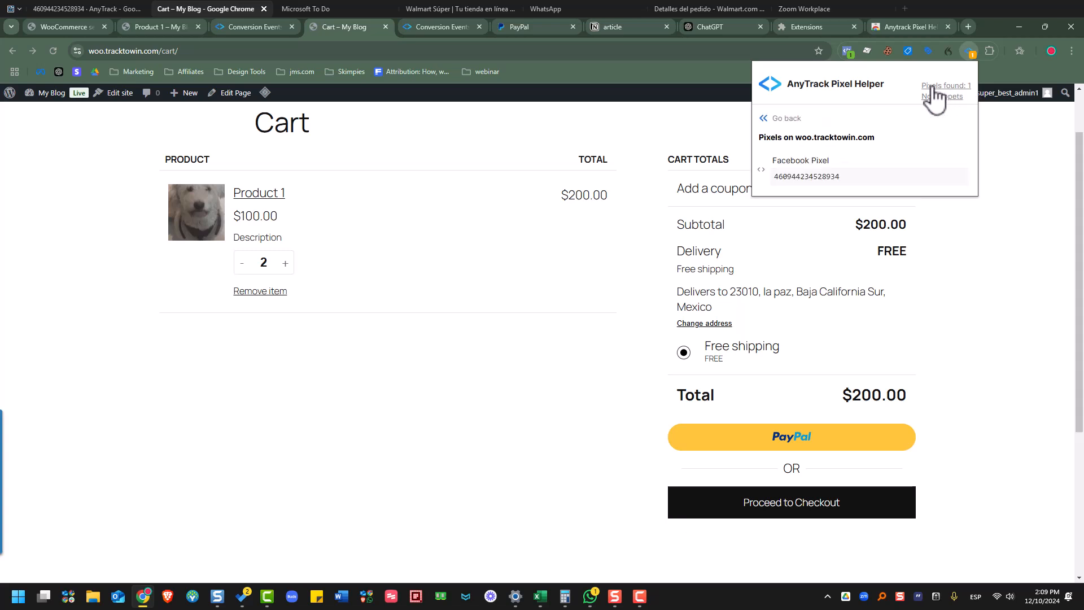
double_click(799, 176)
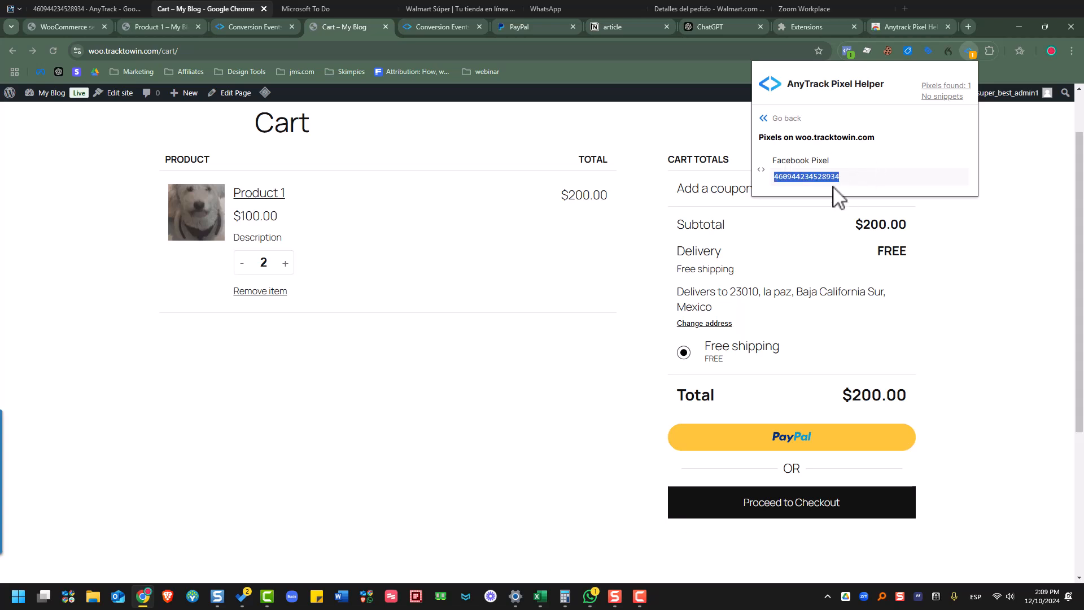
double_click(817, 176)
- Go from the Conversion Events report back to the Facebook pixel's Conversions Settings page
left_click(248, 26)
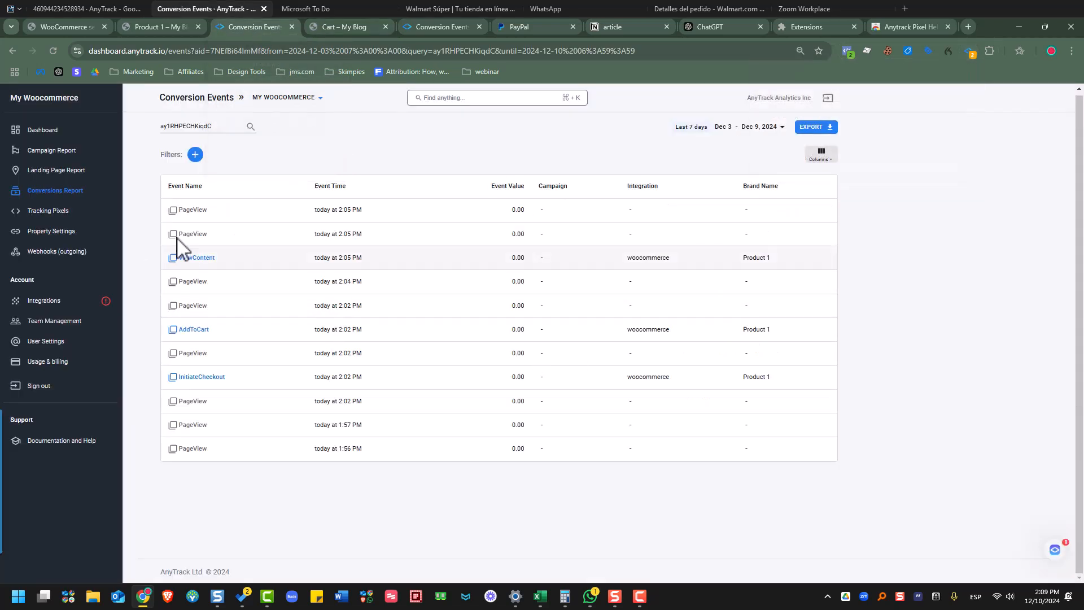
left_click(90, 7)
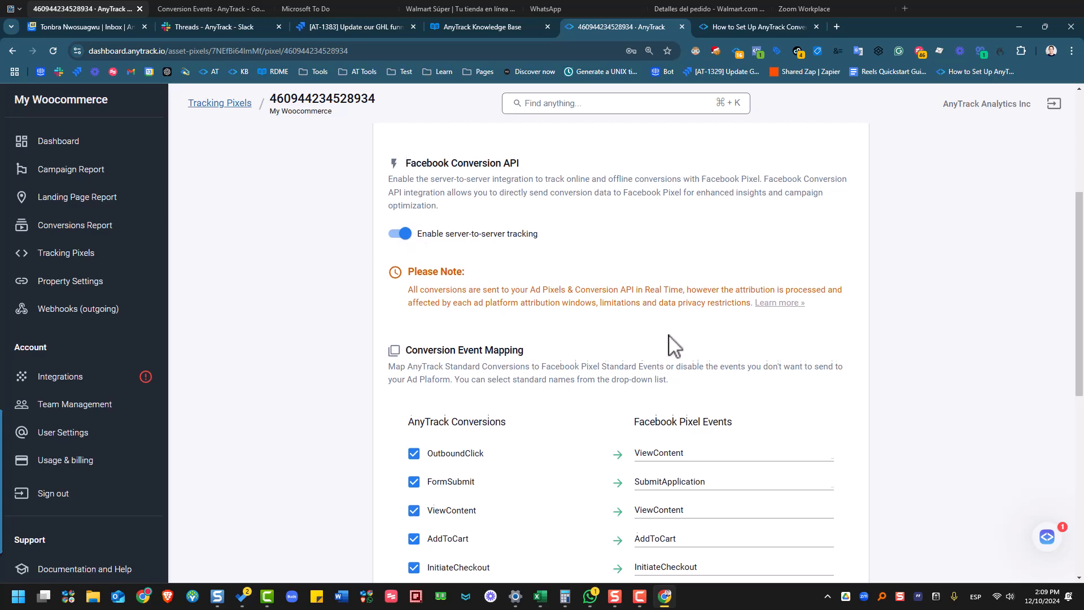
scroll(673, 346, "down", 6)
scroll(659, 249, "up", 10)
scroll(624, 292, "up", 1)
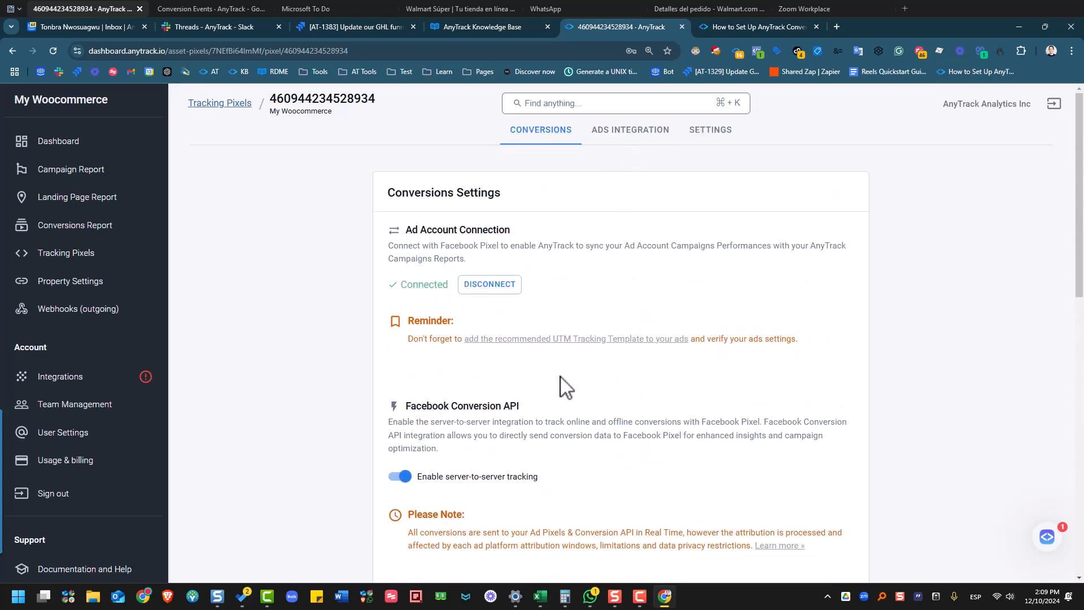
- Copy the UTM Tracking Template code from the pixel's Ads Integration settings
left_click(621, 133)
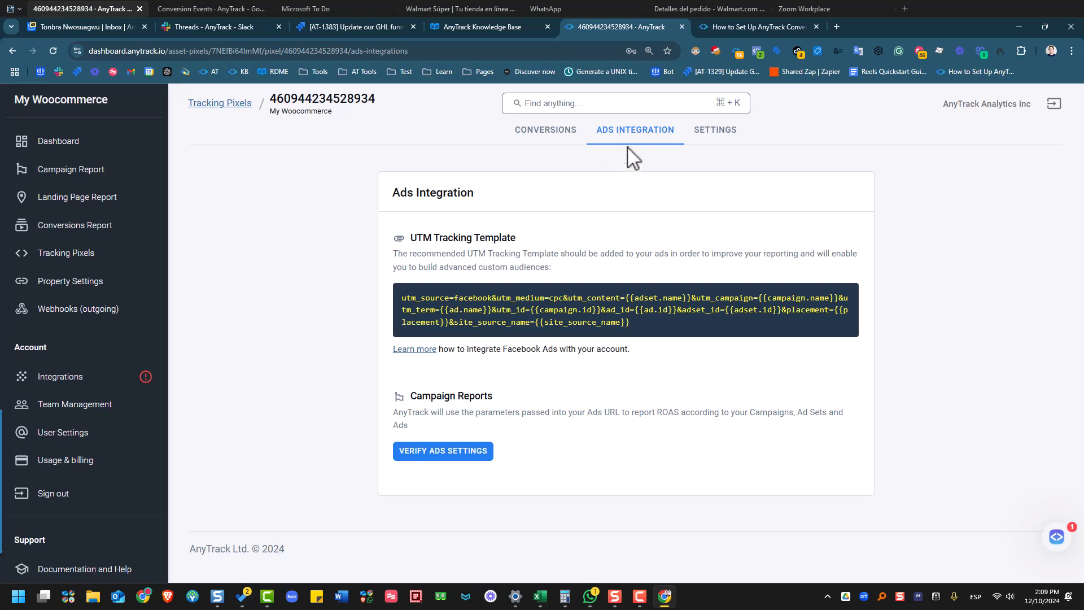
left_click_drag(408, 240, 525, 247)
left_click(501, 310)
- Search the Knowledge Base for 'faceboo' and open the Facebook Ads (Meta Ads) article
left_click(764, 30)
scroll(830, 141, "up", 7)
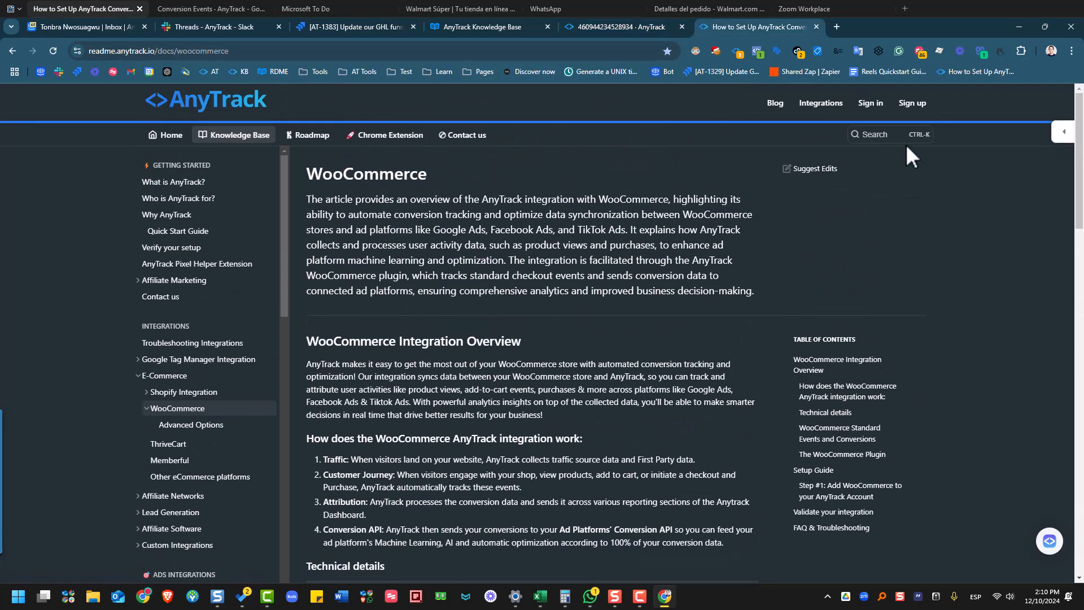
left_click(875, 136)
type("faceboo")
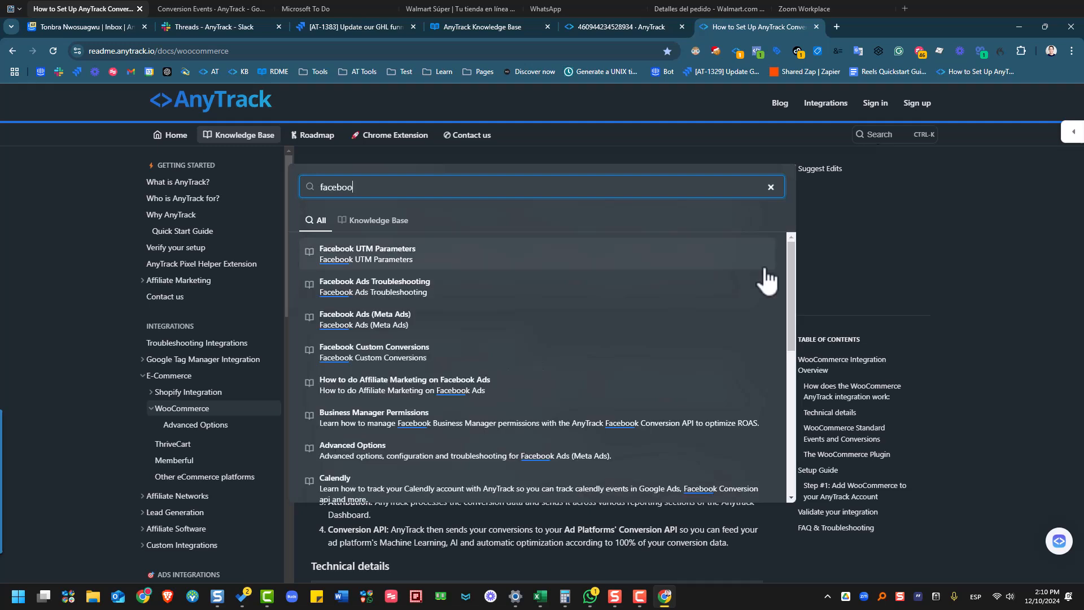
left_click(494, 334)
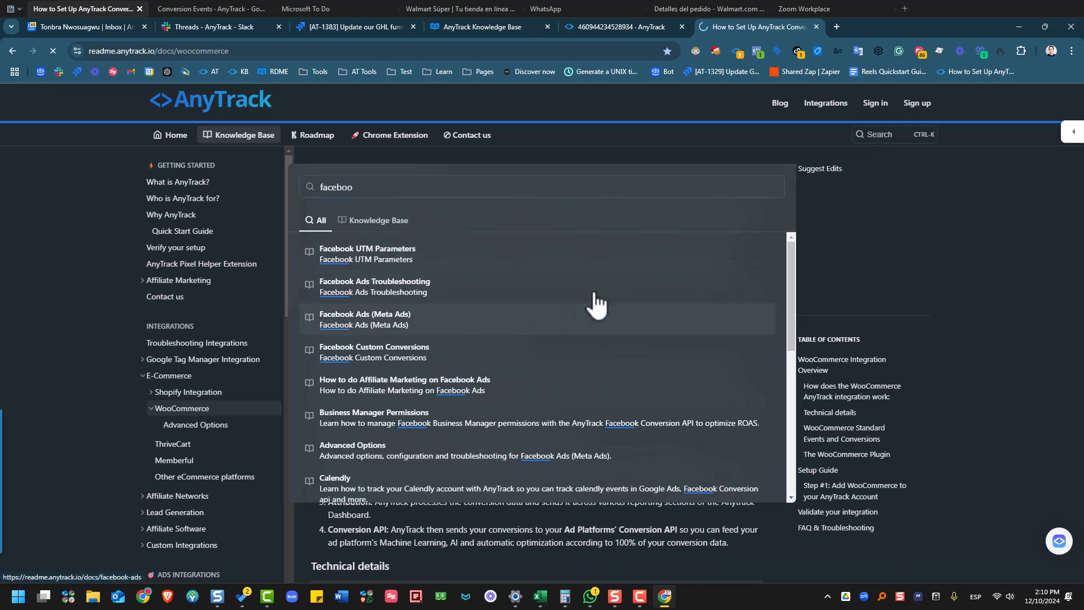
- Read down to the Verify Your Ads steps, then return to the pixel's Ads Integration page
scroll(574, 322, "down", 4)
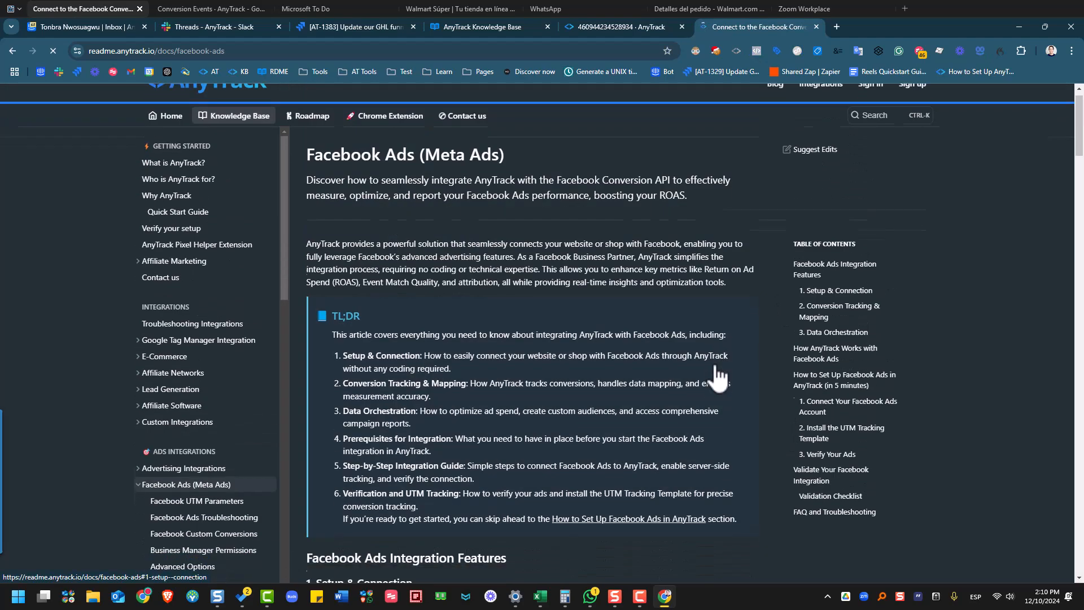
scroll(574, 322, "down", 15)
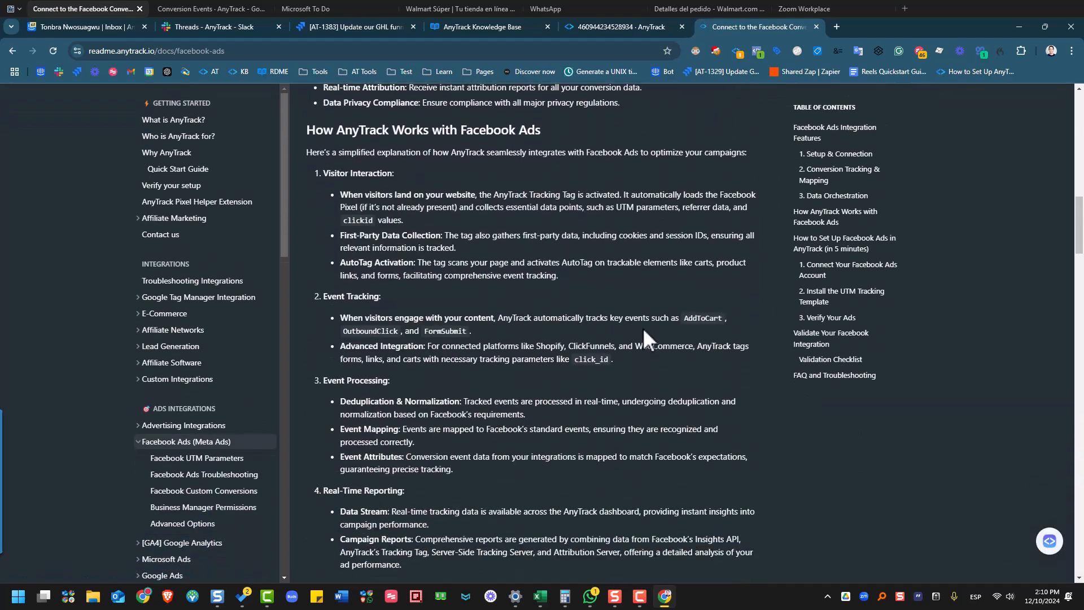
scroll(644, 328, "down", 8)
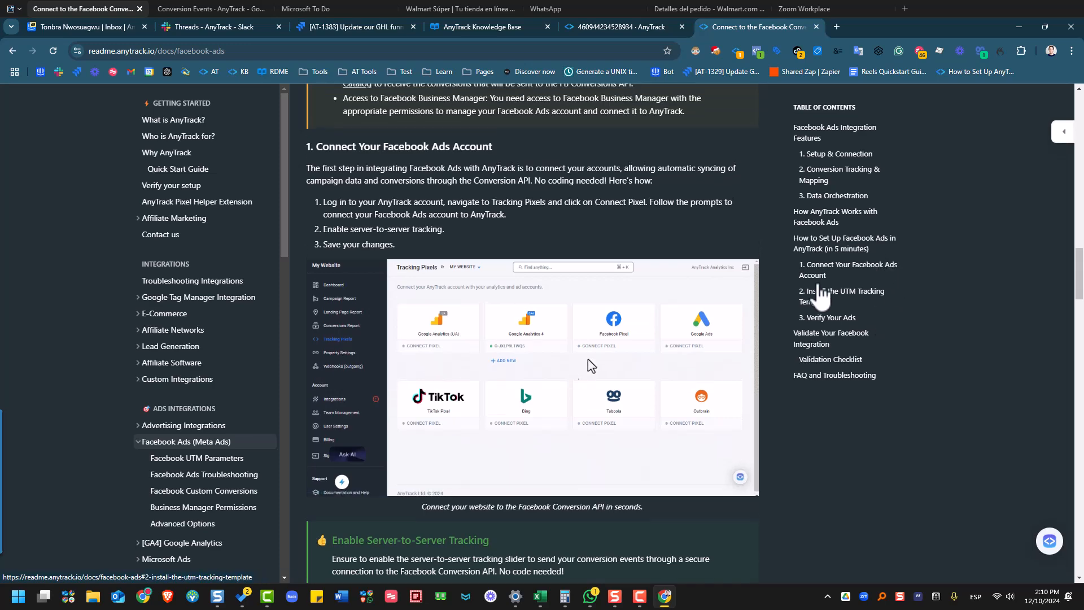
scroll(726, 252, "down", 8)
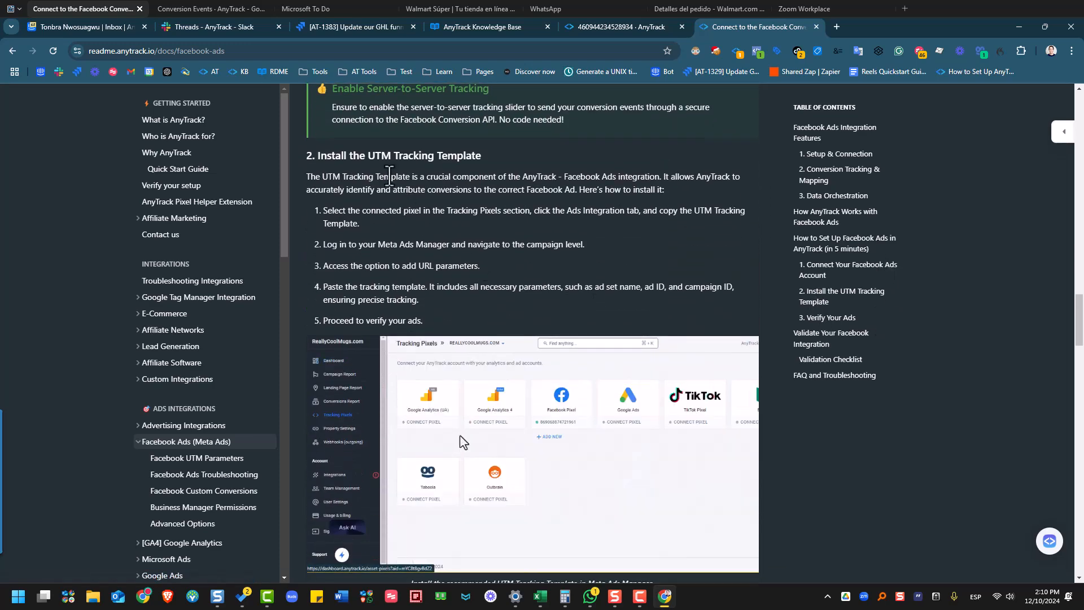
scroll(599, 260, "down", 2)
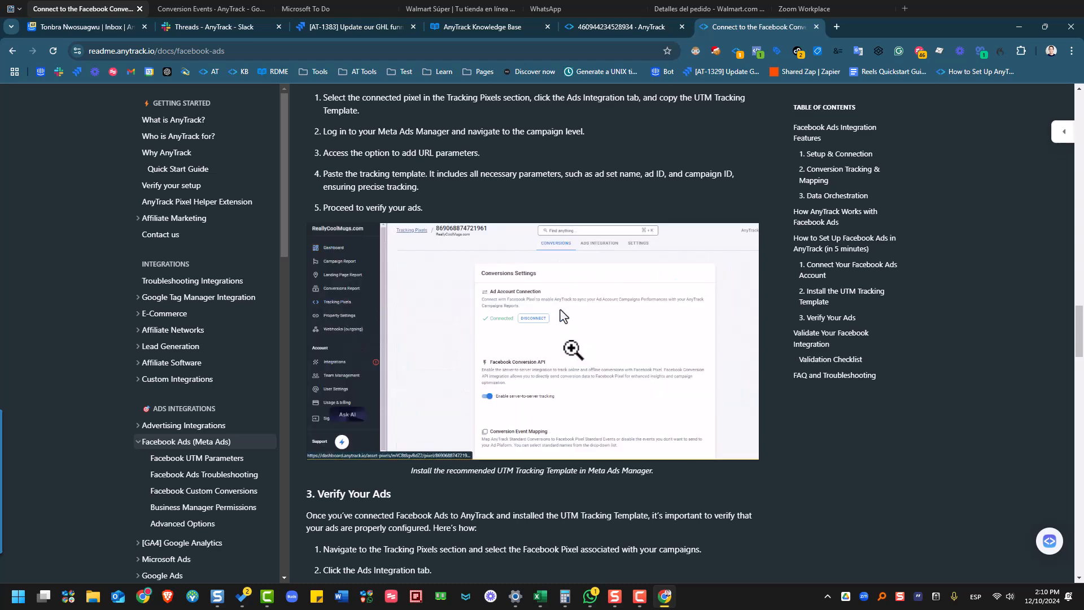
scroll(612, 367, "down", 10)
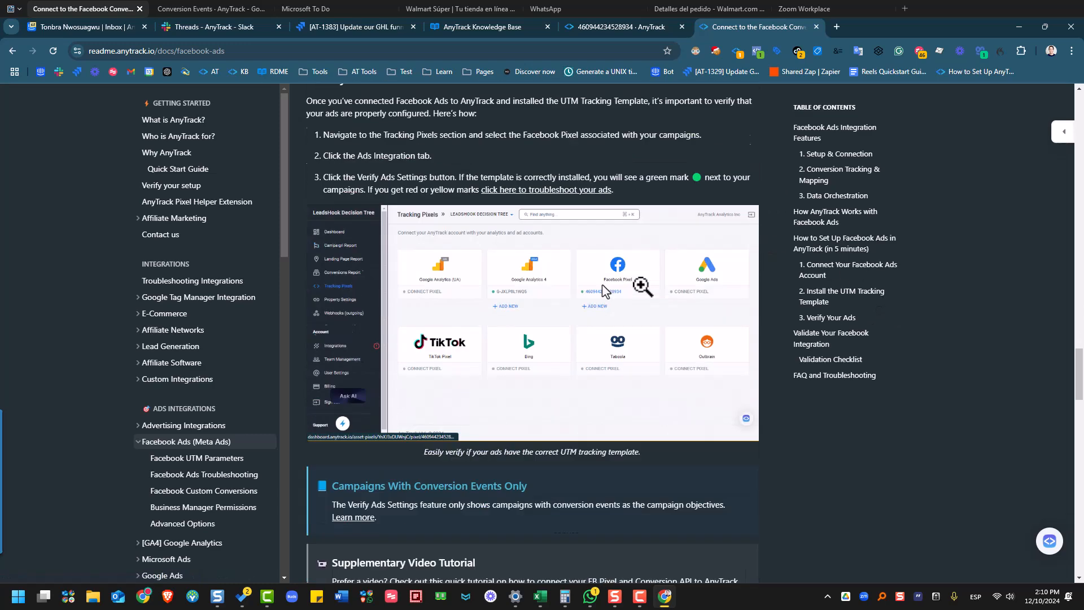
scroll(633, 339, "up", 3)
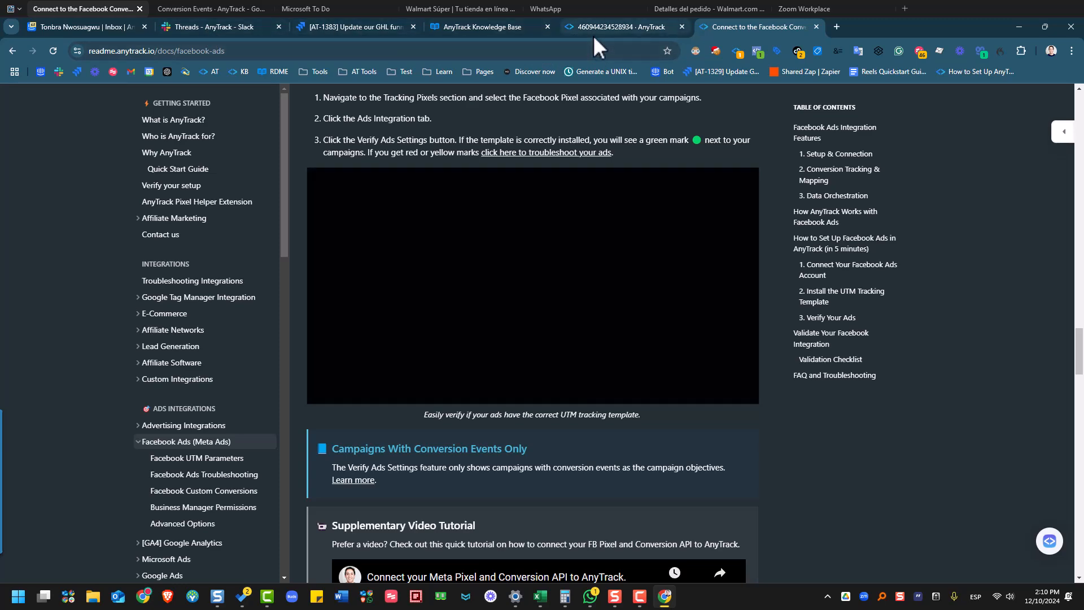
left_click(592, 35)
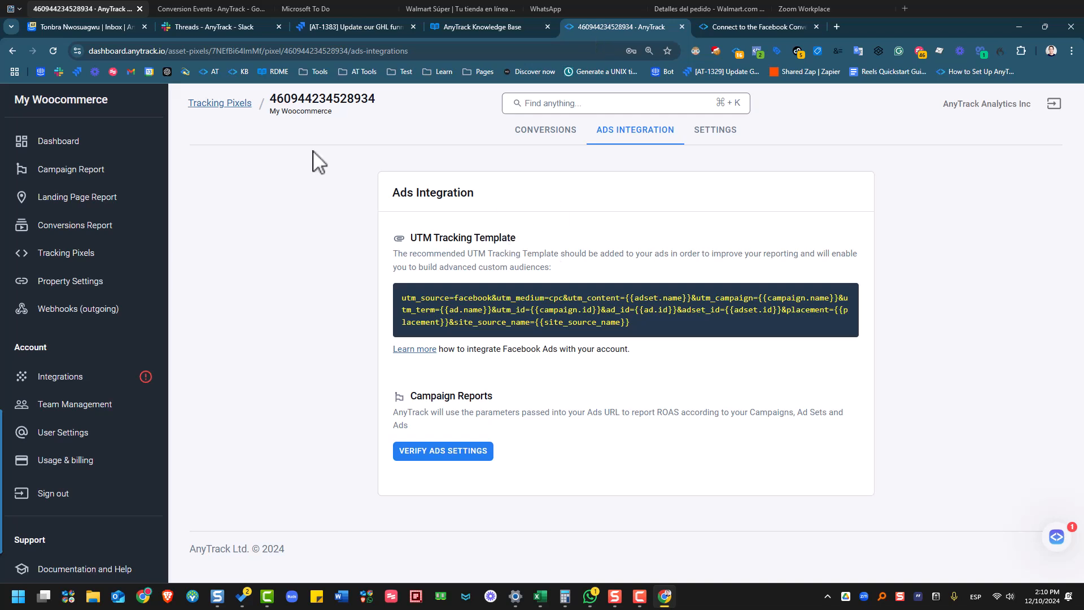
- Create a Google Ads pixel using the AnyTrack Test account's GTag ID, found through Google sign-in
left_click(62, 254)
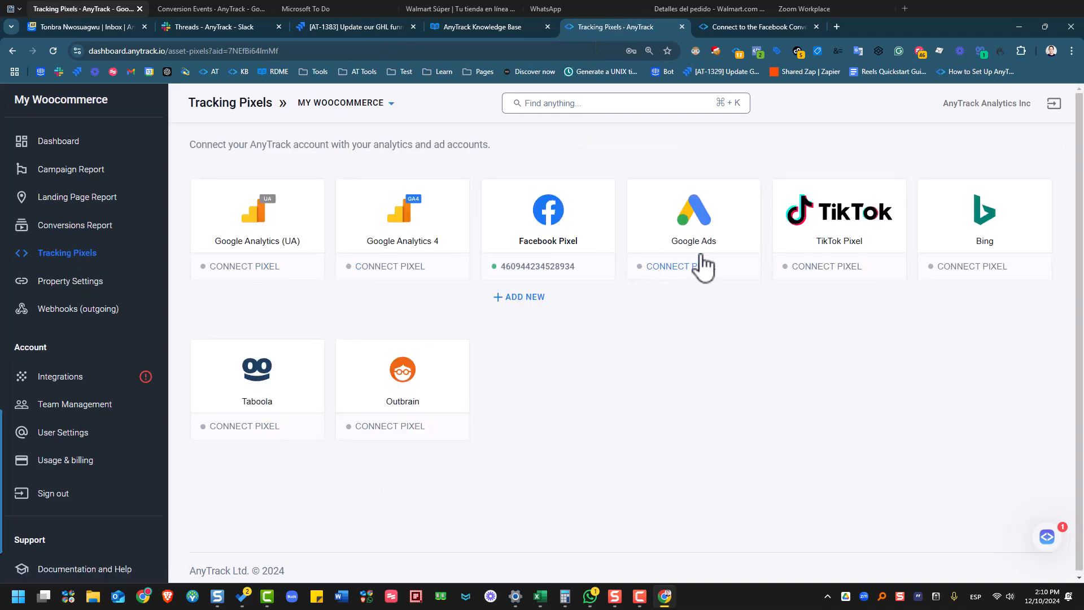
left_click(683, 268)
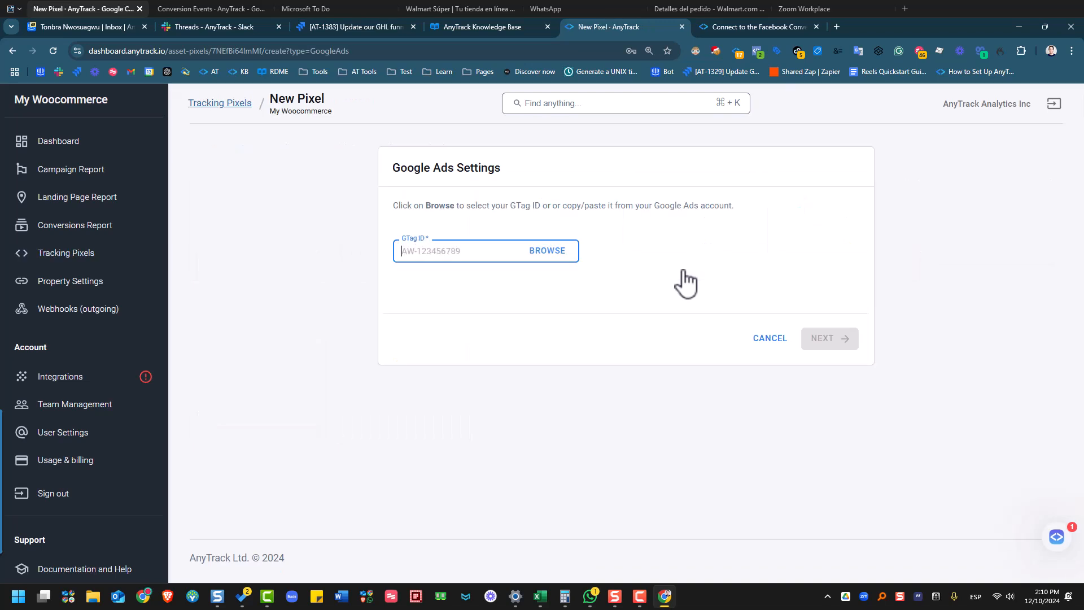
left_click(547, 248)
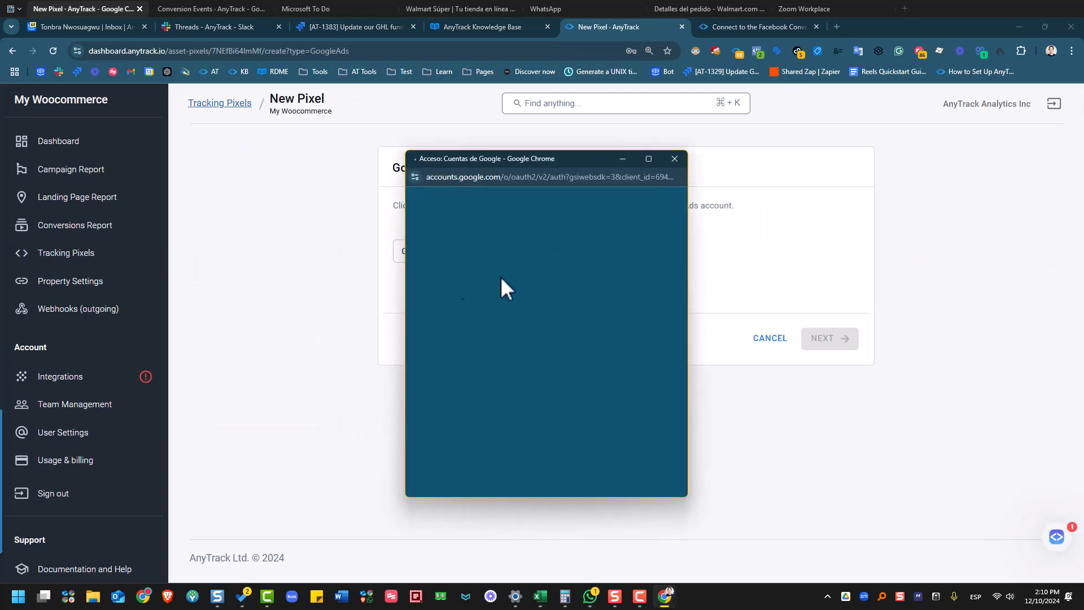
left_click(483, 361)
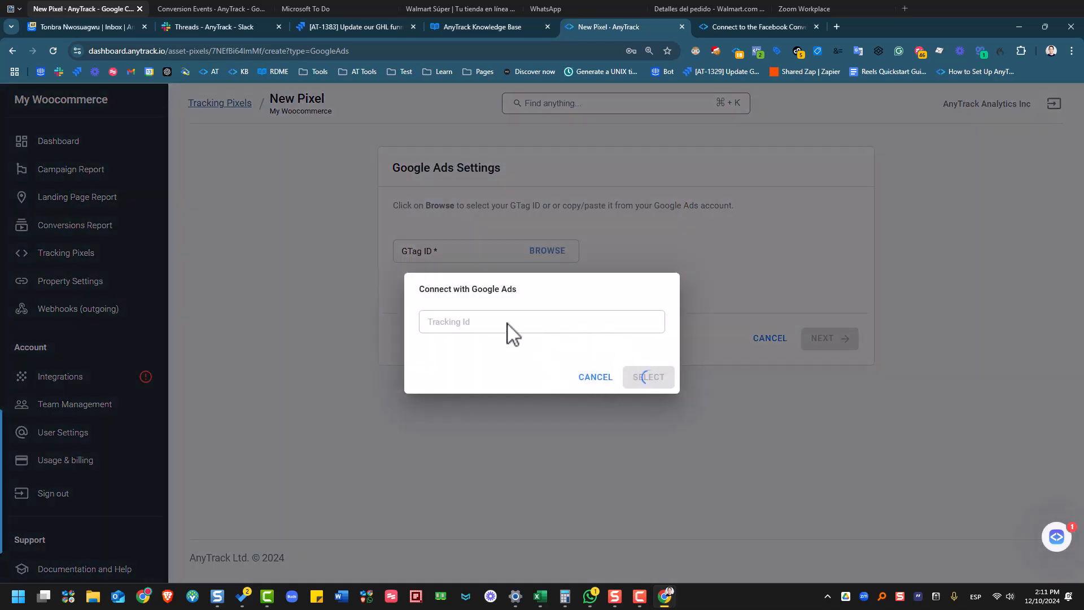
left_click(511, 328)
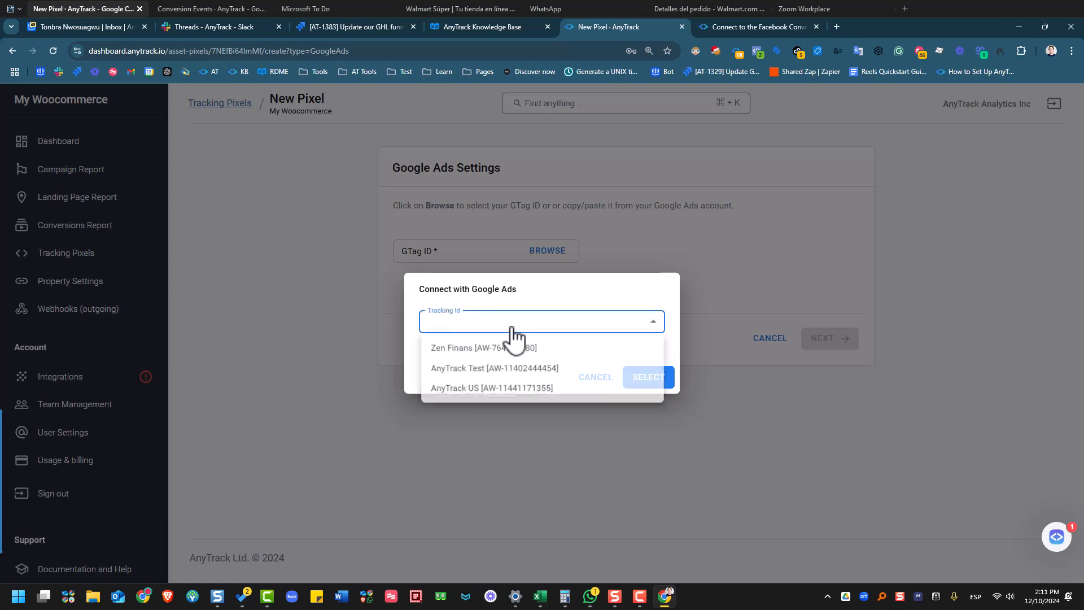
left_click(531, 369)
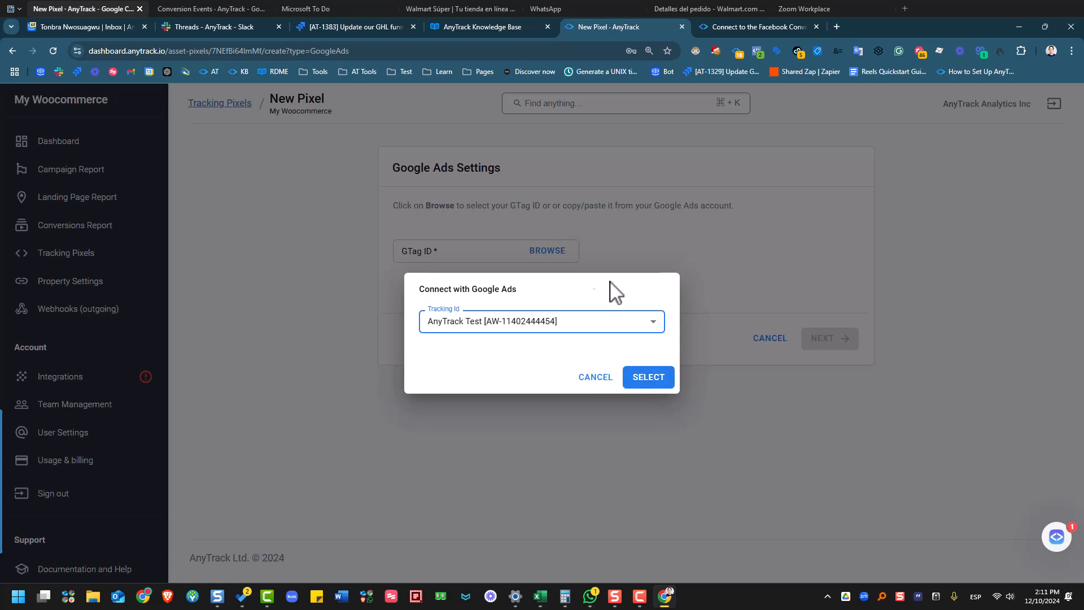
left_click(654, 380)
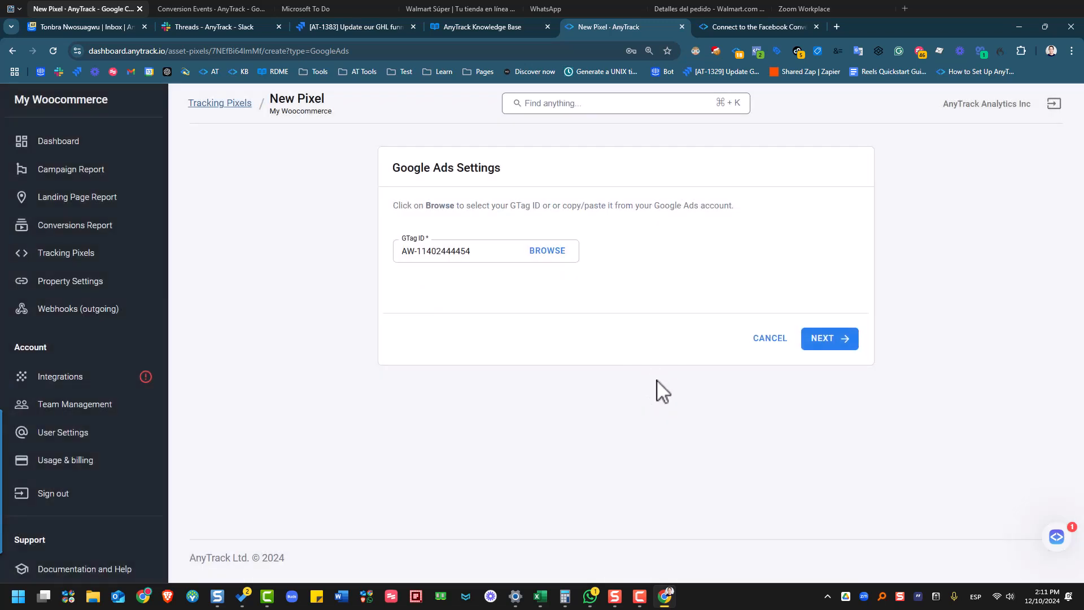
left_click(832, 345)
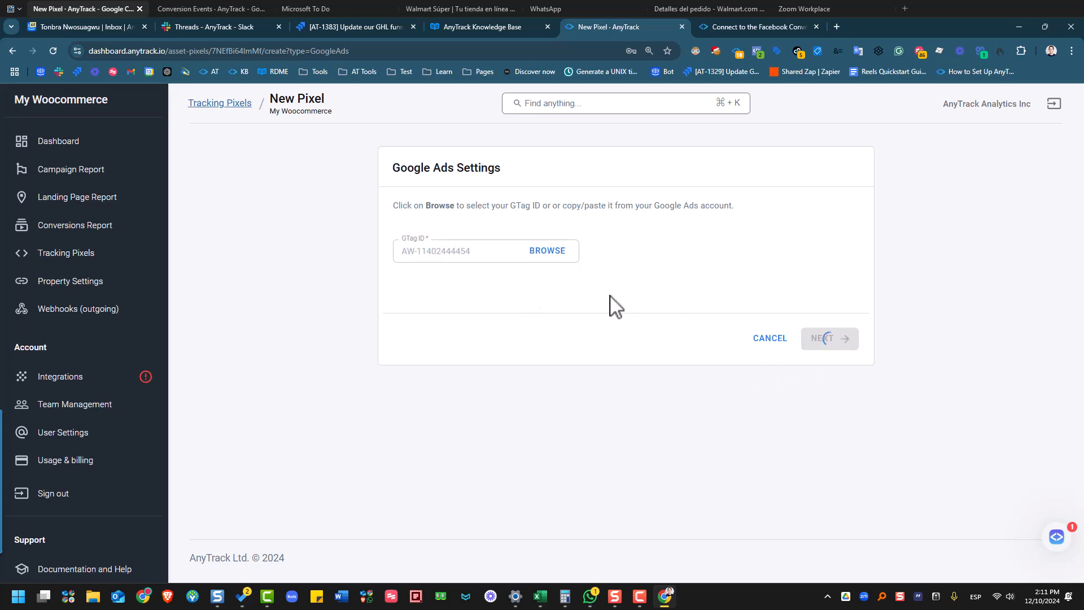
- Connect the Google Ads pixel's ad account by signing in and granting AnyTrack.io access
left_click(409, 289)
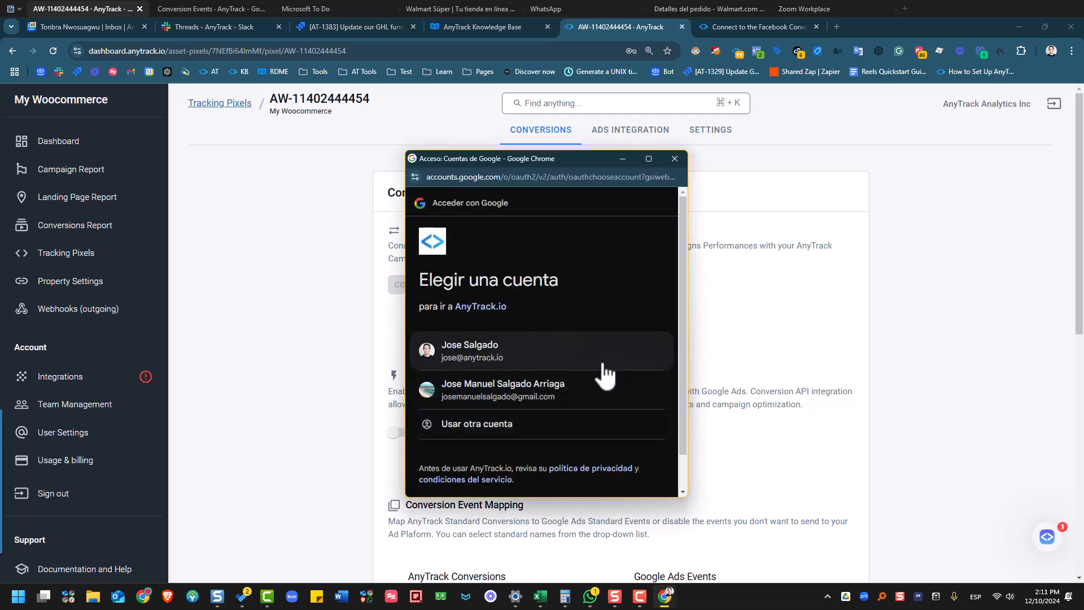
left_click(509, 364)
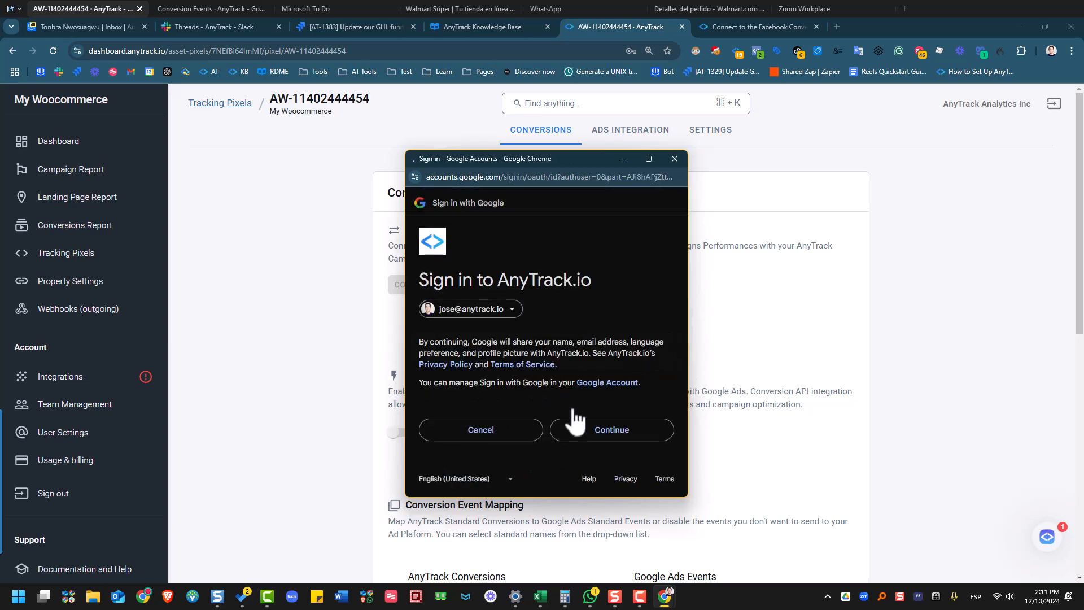
left_click(615, 437)
scroll(515, 414, "down", 1)
scroll(514, 411, "down", 2)
left_click(623, 437)
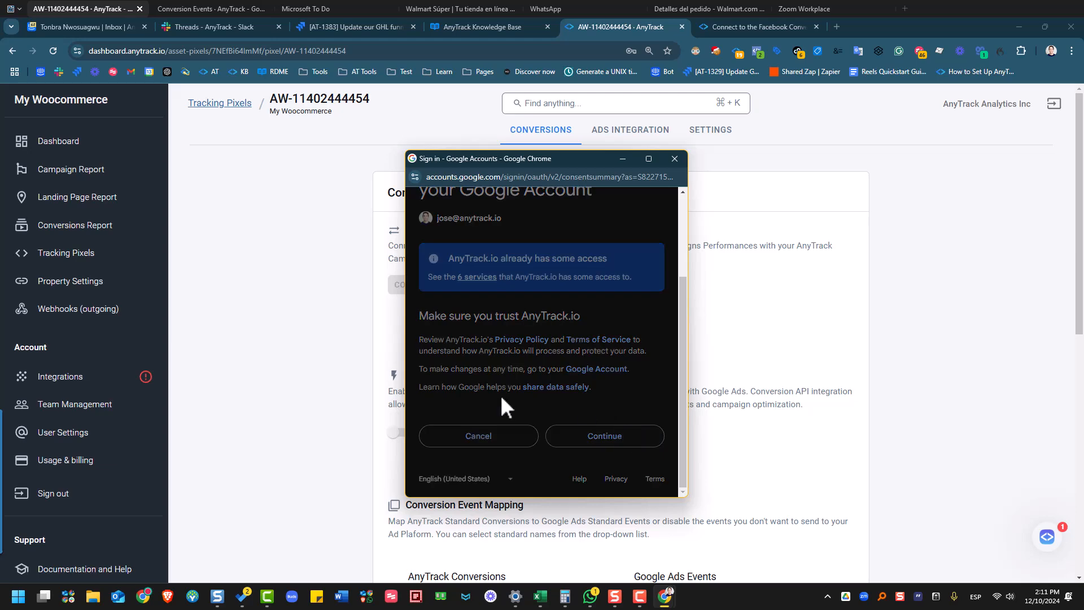
- Enable server-to-server tracking and check the conversion labels available for OutboundClick
scroll(509, 429, "down", 1)
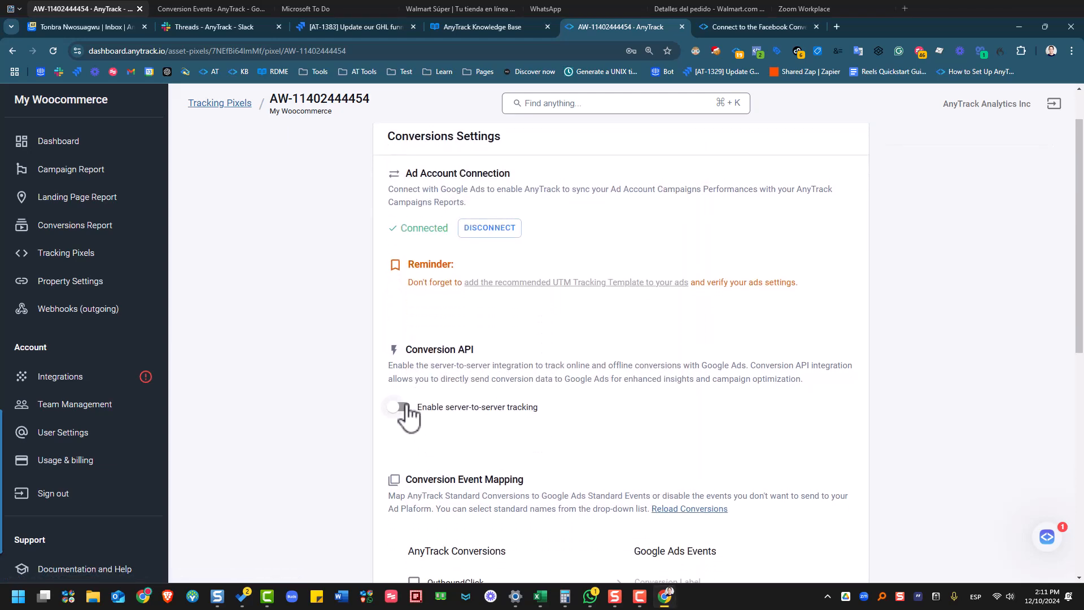
left_click(403, 407)
scroll(515, 358, "down", 5)
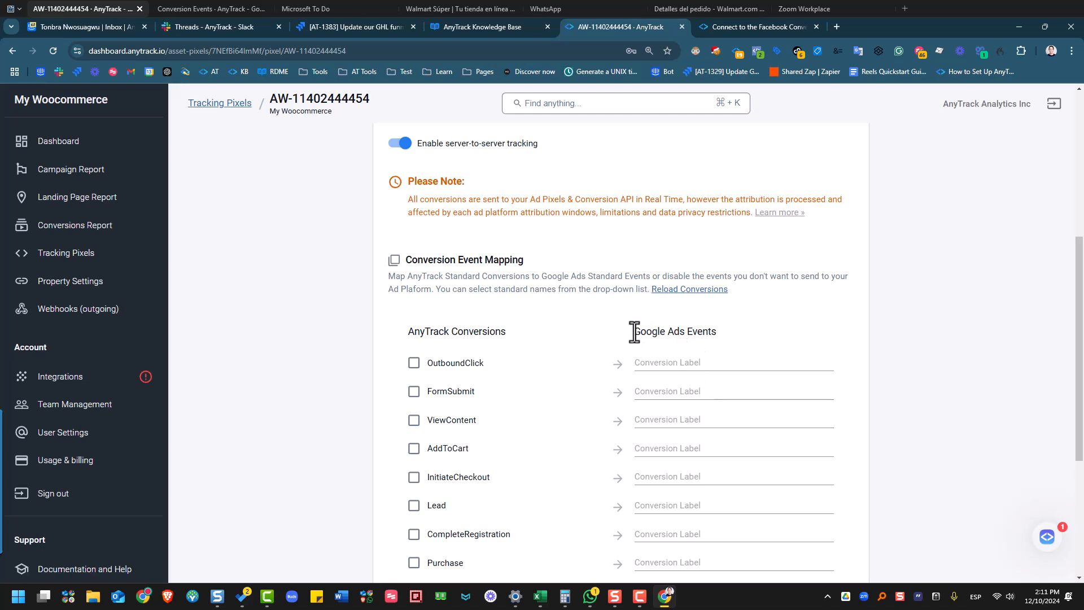
left_click_drag(635, 332, 751, 340)
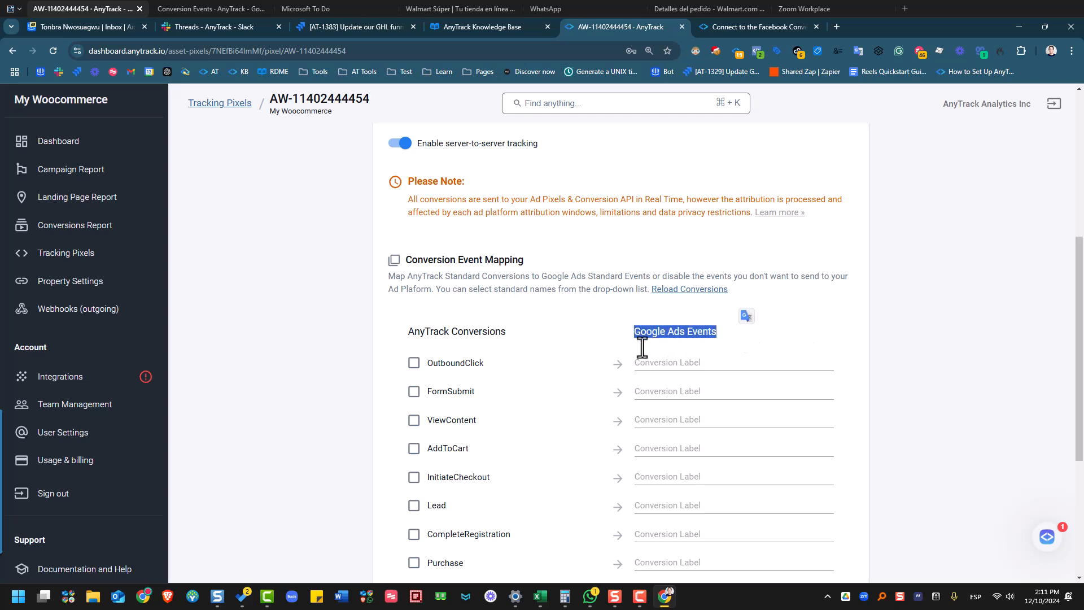
left_click(660, 362)
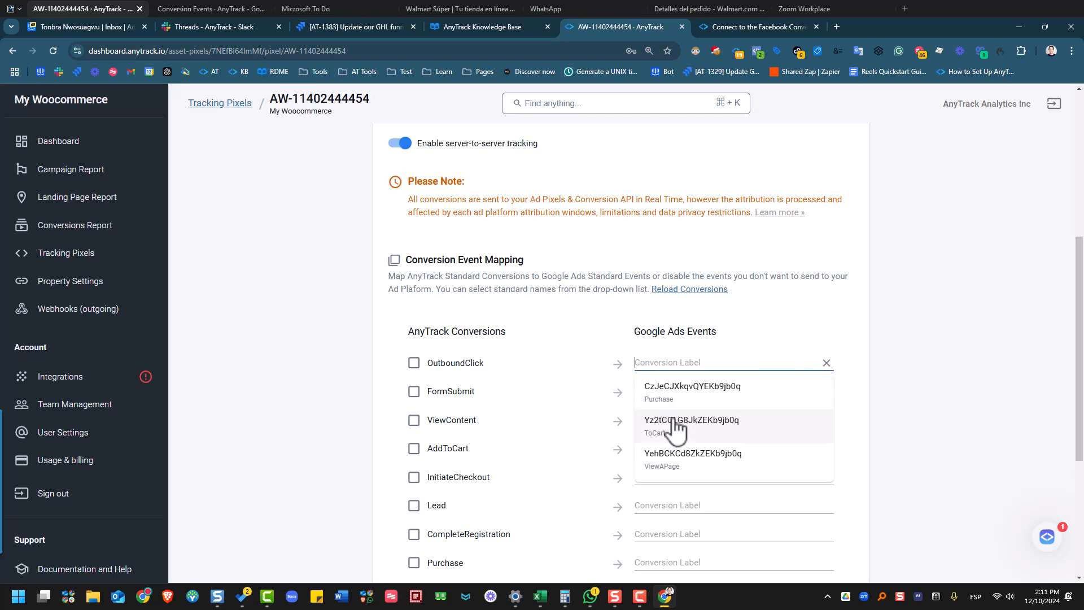
left_click(966, 443)
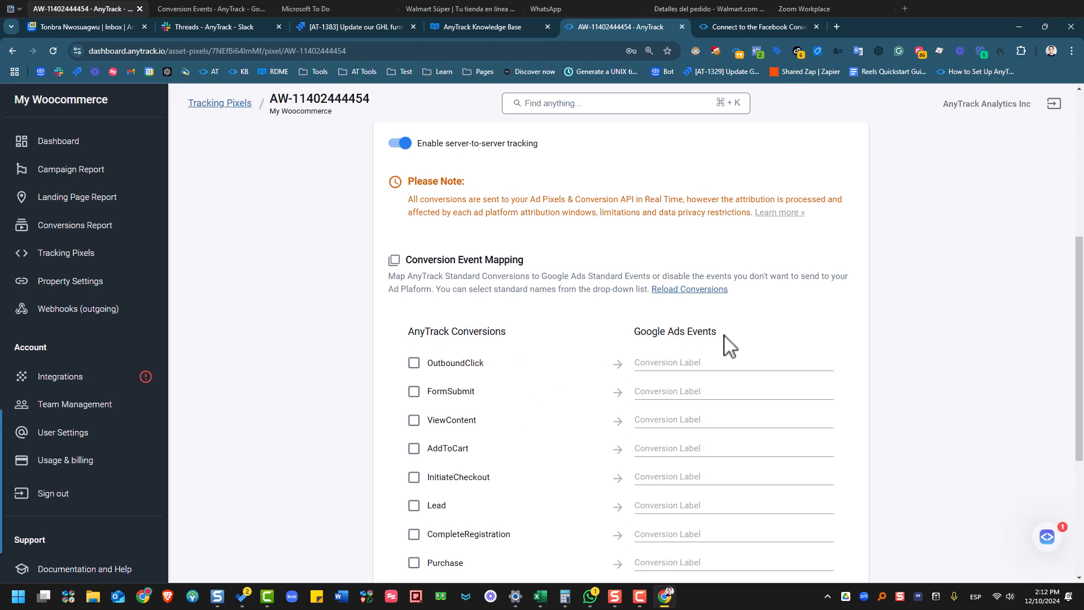
- Search the Knowledge Base for 'google' and open the Google Ads article
left_click(750, 32)
scroll(946, 302, "up", 20)
scroll(945, 301, "up", 10)
left_click(873, 134)
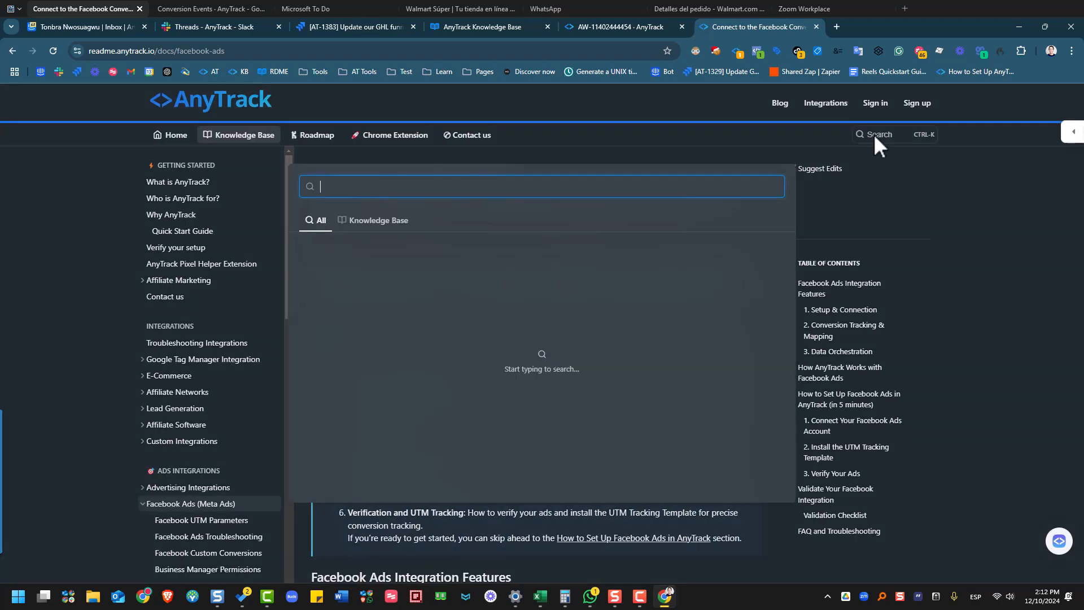
type("google")
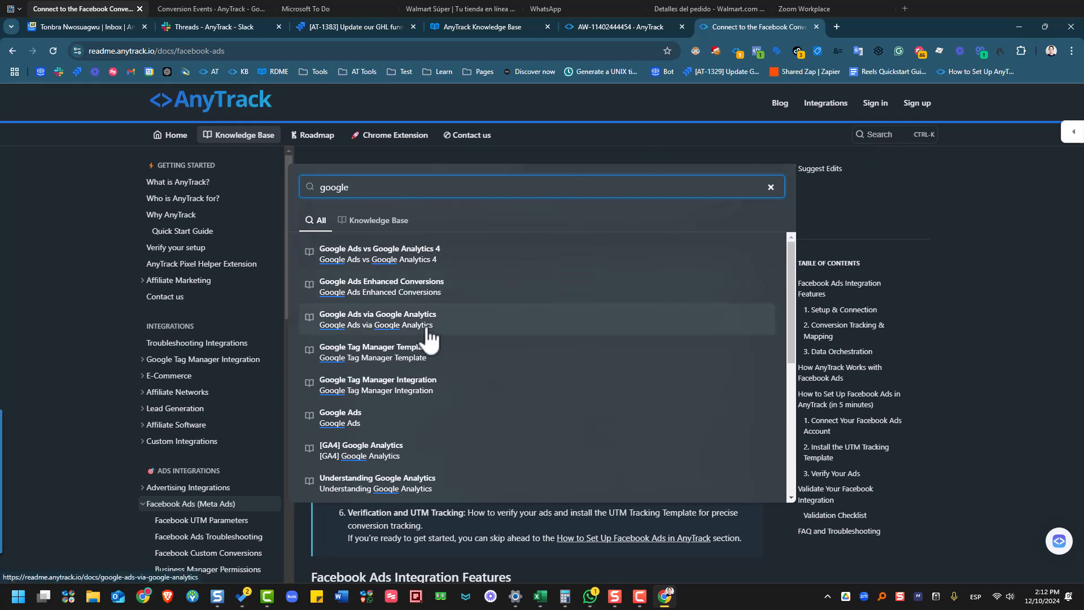
left_click(396, 429)
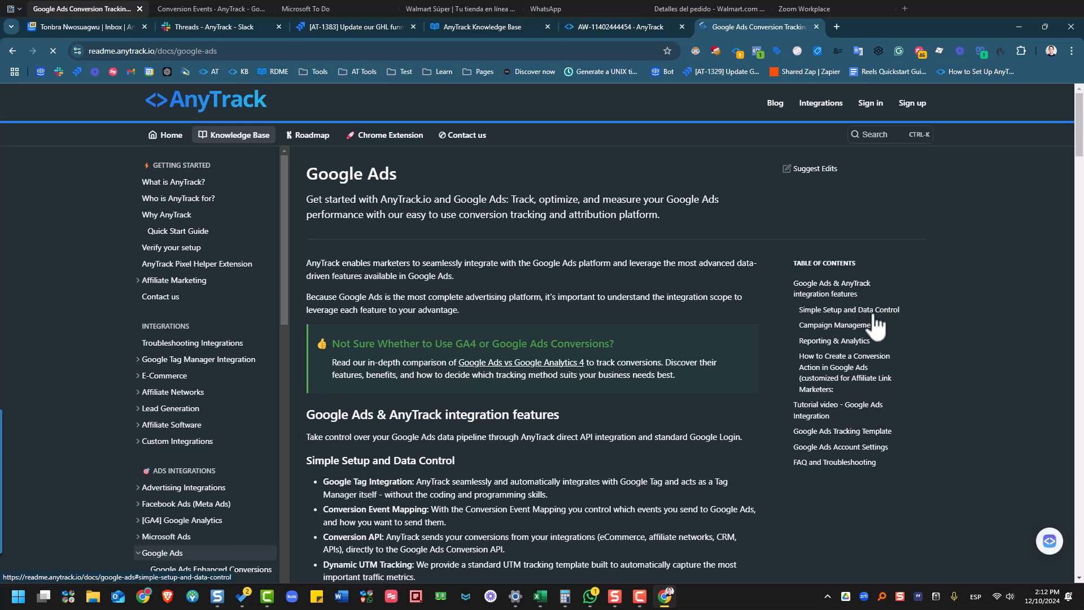
- Start the Create Conversion Actions walkthrough at step 1 of 14
scroll(582, 397, "down", 15)
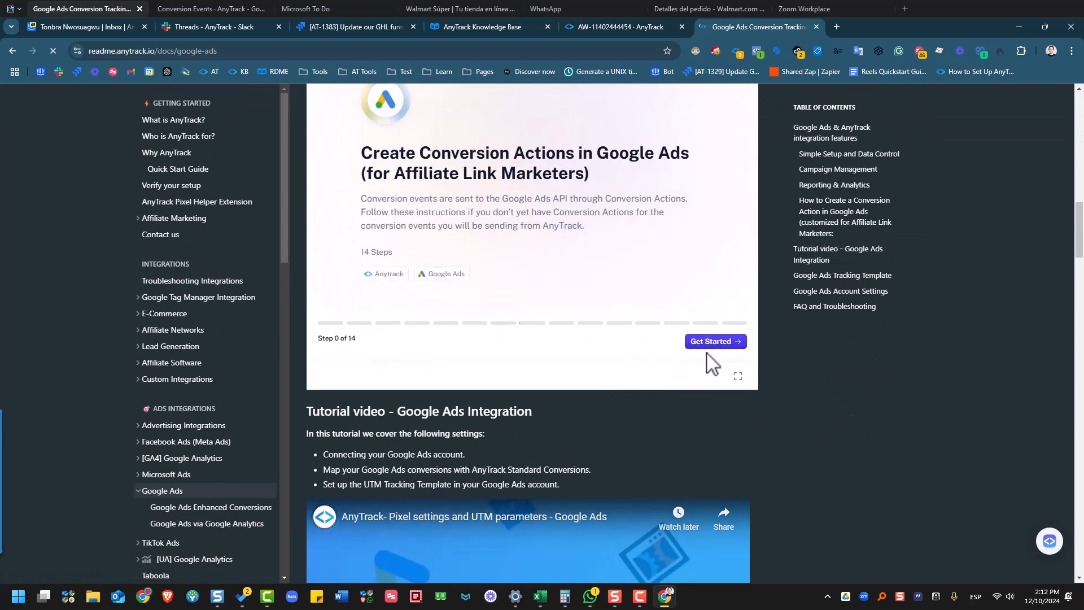
scroll(737, 395, "up", 3)
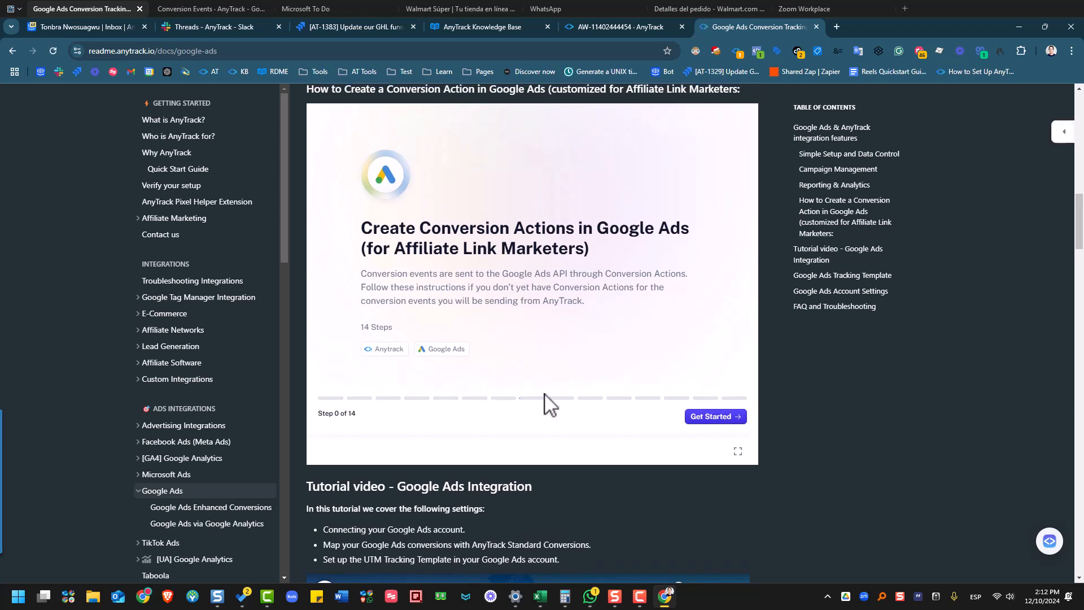
left_click(722, 428)
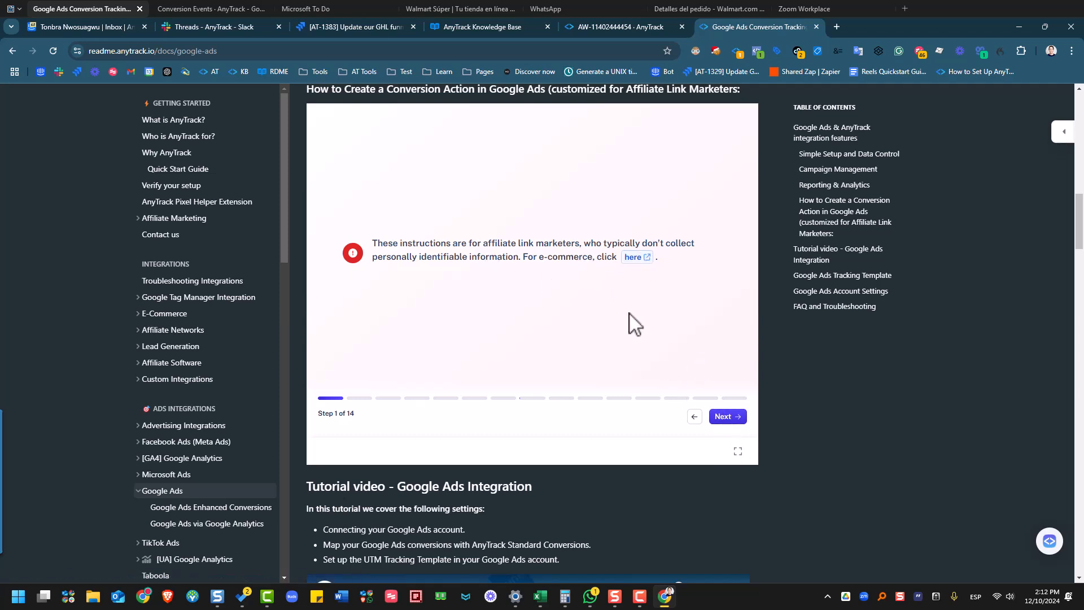
scroll(485, 259, "up", 1)
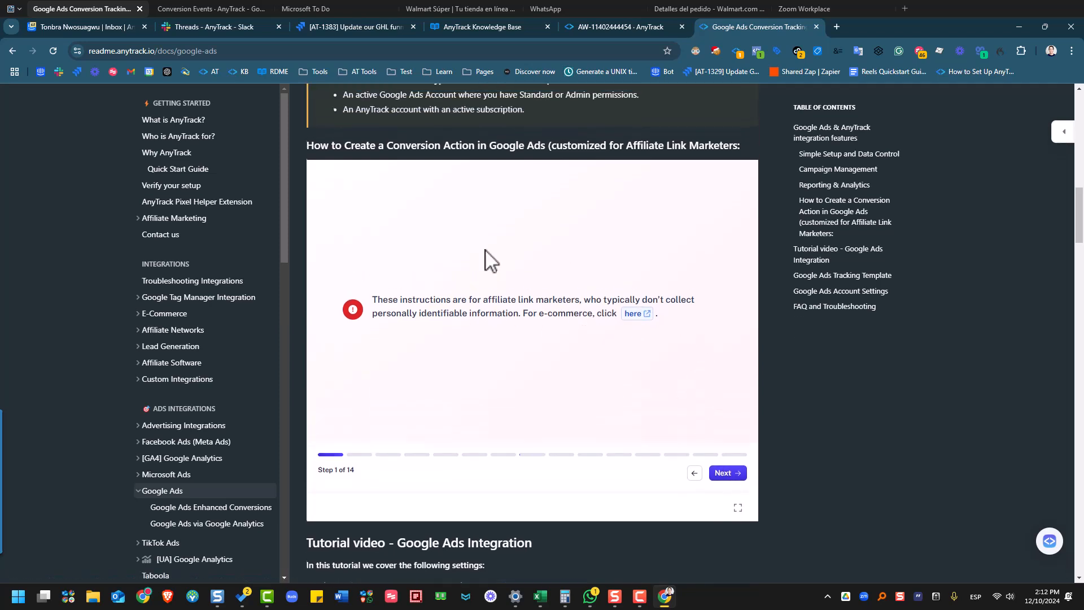
- Open the eCommerce Scribe guide in a new tab and scroll through all 14 steps
left_click(640, 315)
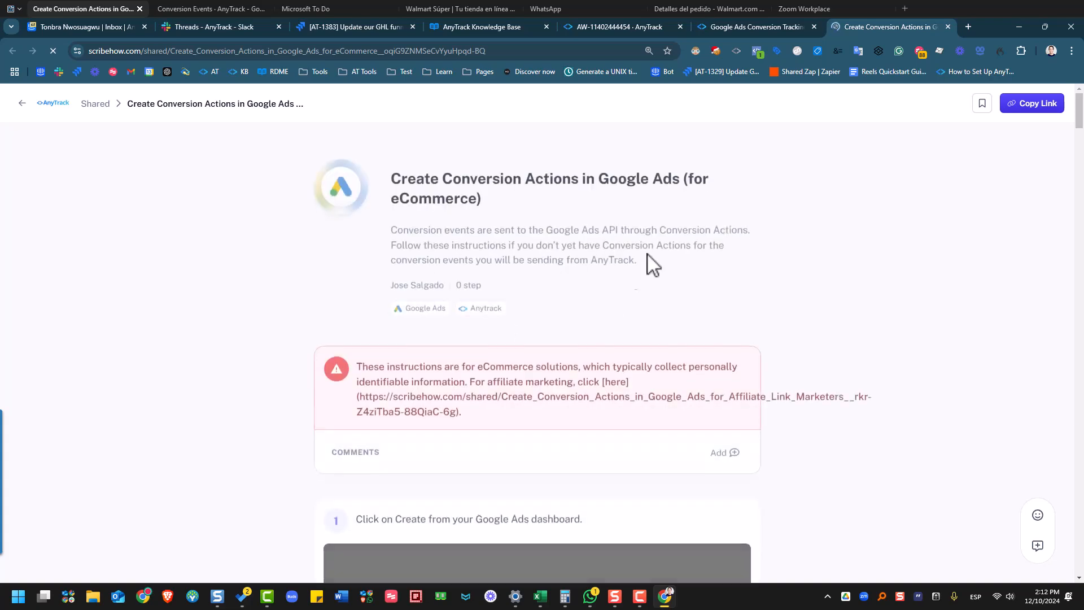
scroll(605, 364, "down", 2)
scroll(616, 371, "down", 5)
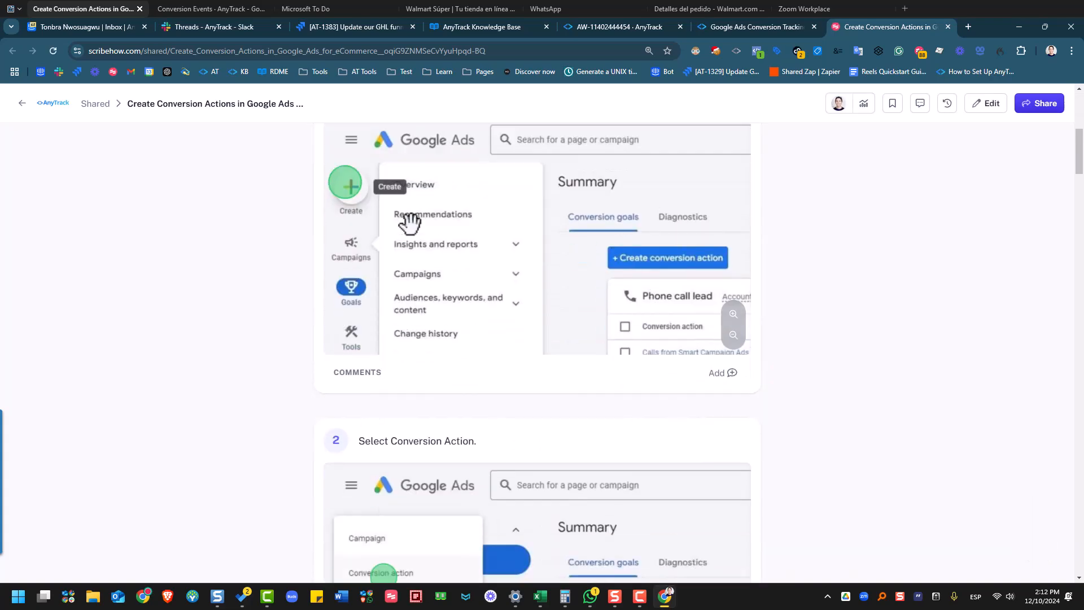
scroll(559, 237, "down", 4)
scroll(570, 255, "down", 12)
scroll(576, 266, "up", 2)
scroll(570, 256, "down", 5)
scroll(570, 256, "down", 10)
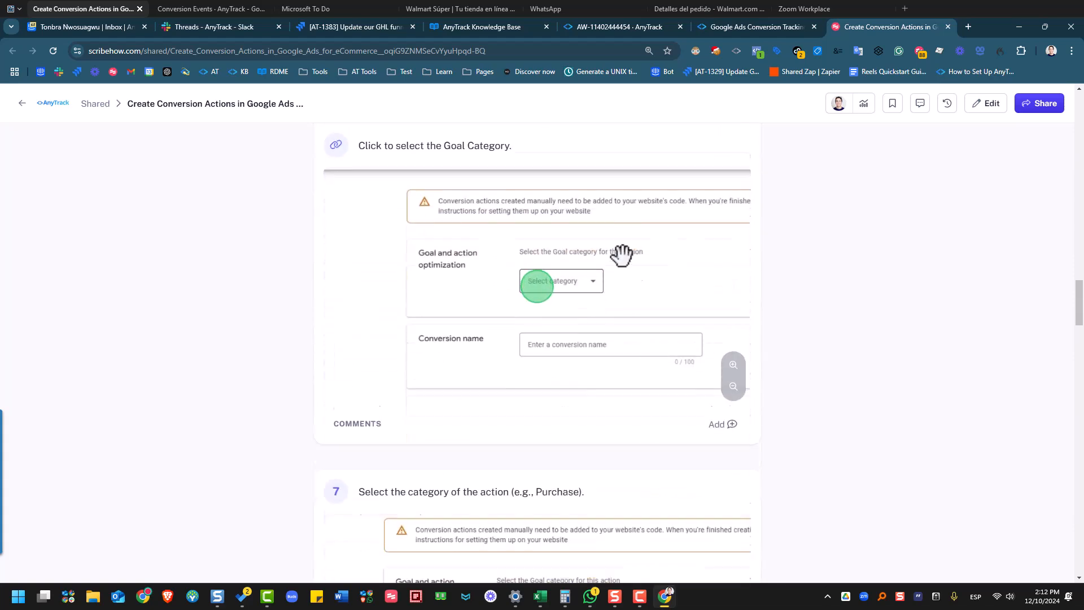
scroll(462, 257, "down", 4)
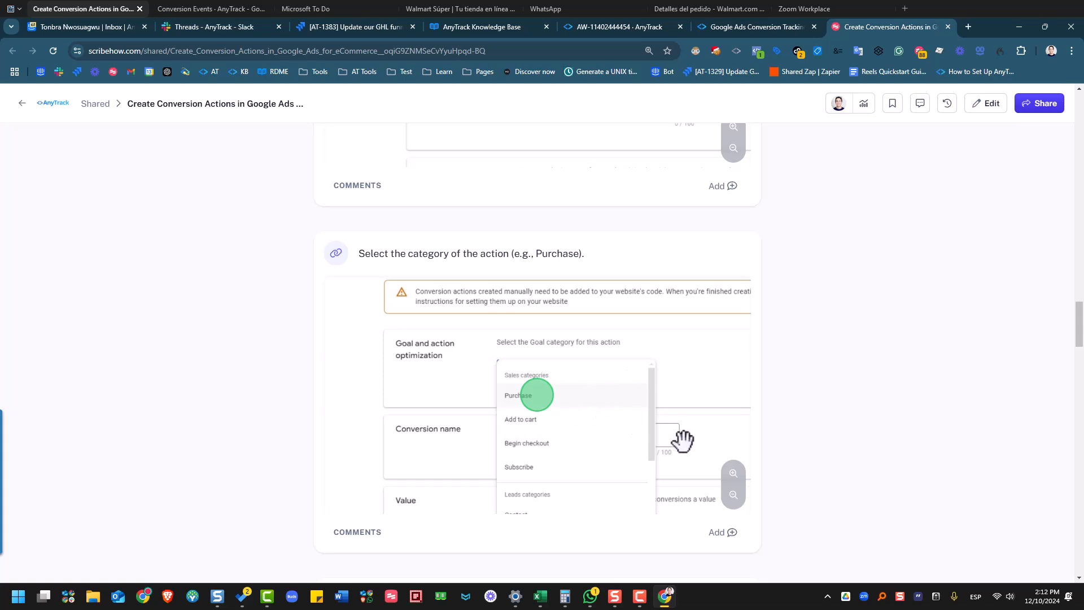
scroll(702, 235, "down", 5)
scroll(700, 305, "down", 20)
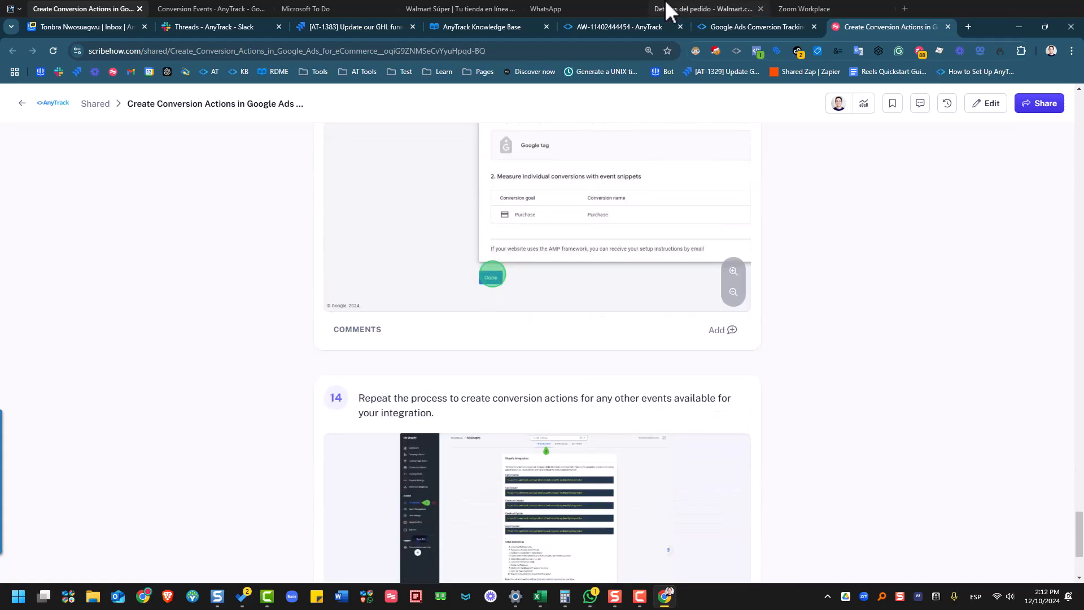
- Save the AW pixel's event mapping, then reopen the report listing ViewContent, AddToCart and InitiateCheckout
left_click(210, 13)
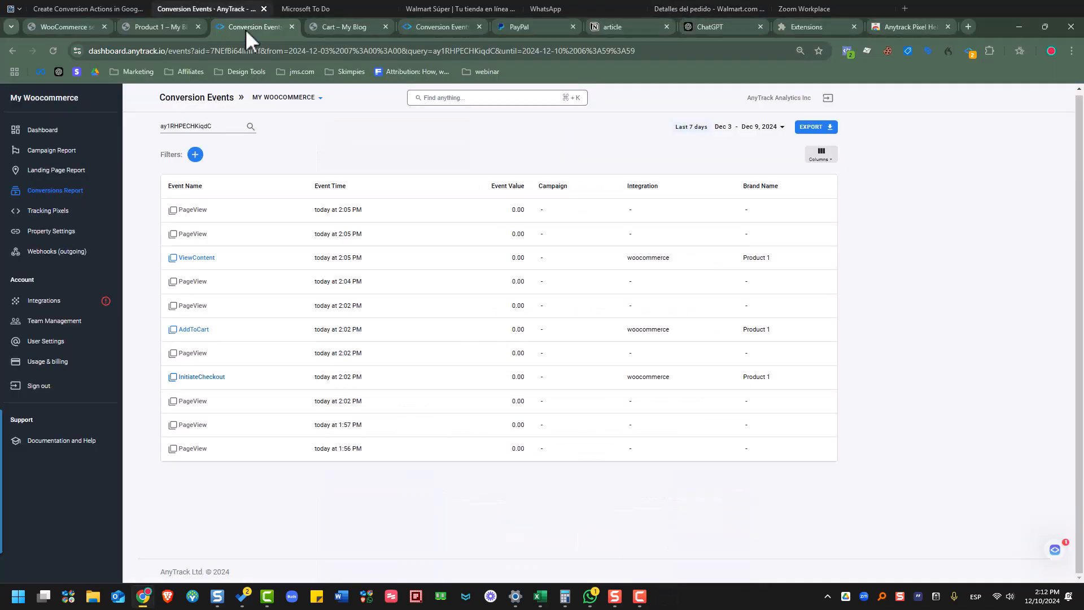
left_click(80, 11)
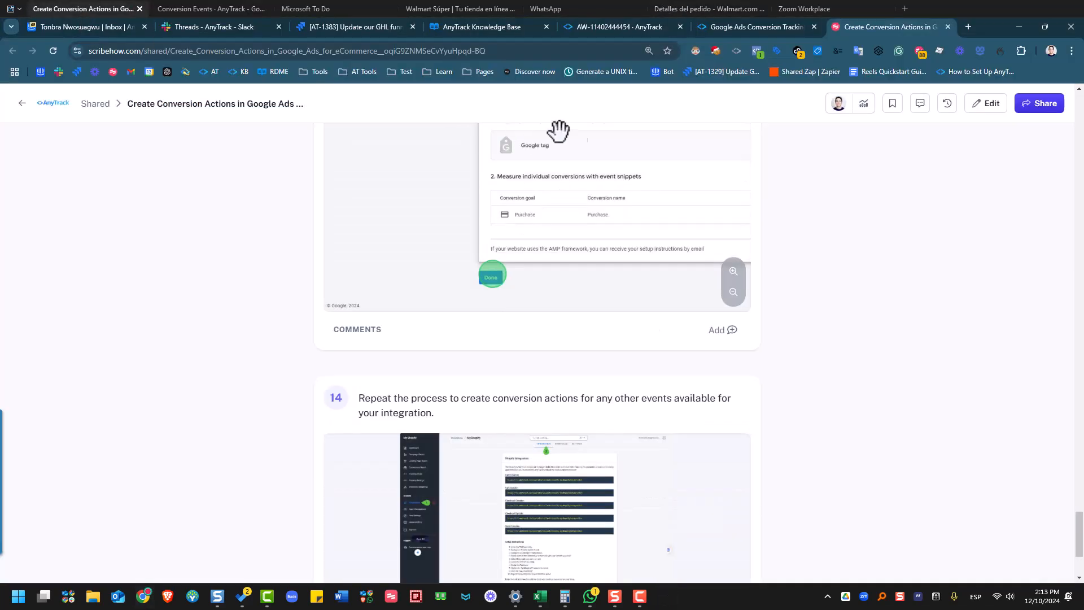
left_click(616, 34)
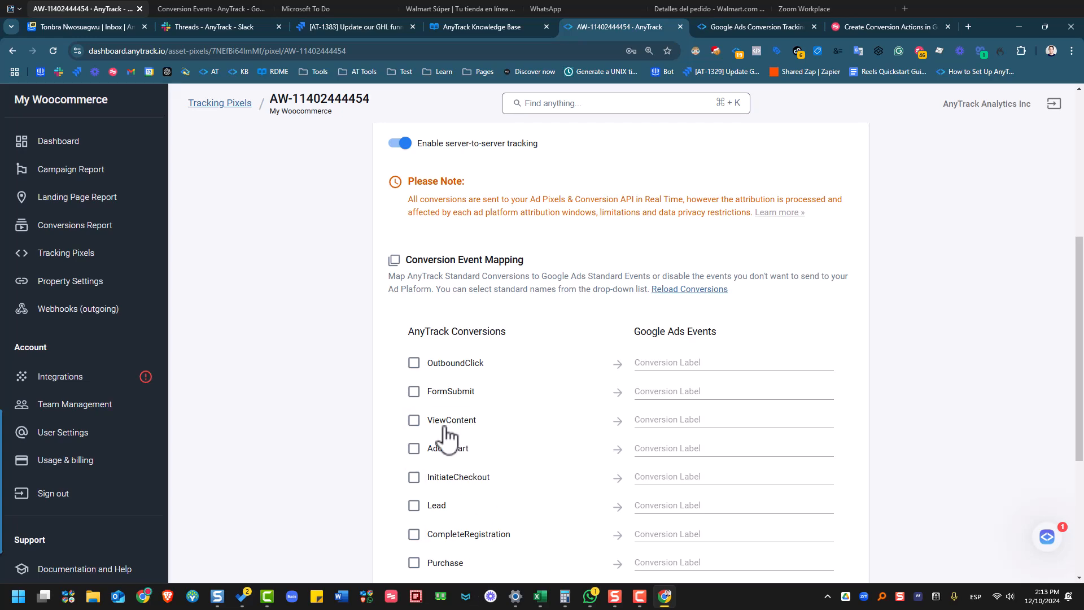
scroll(968, 274, "down", 5)
left_click(834, 498)
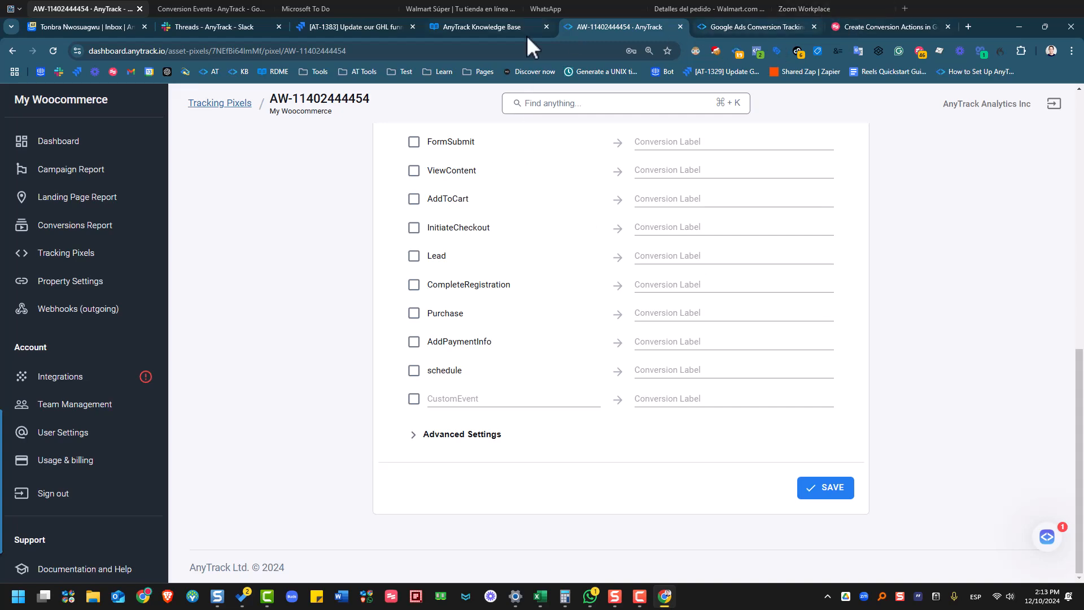
left_click(198, 5)
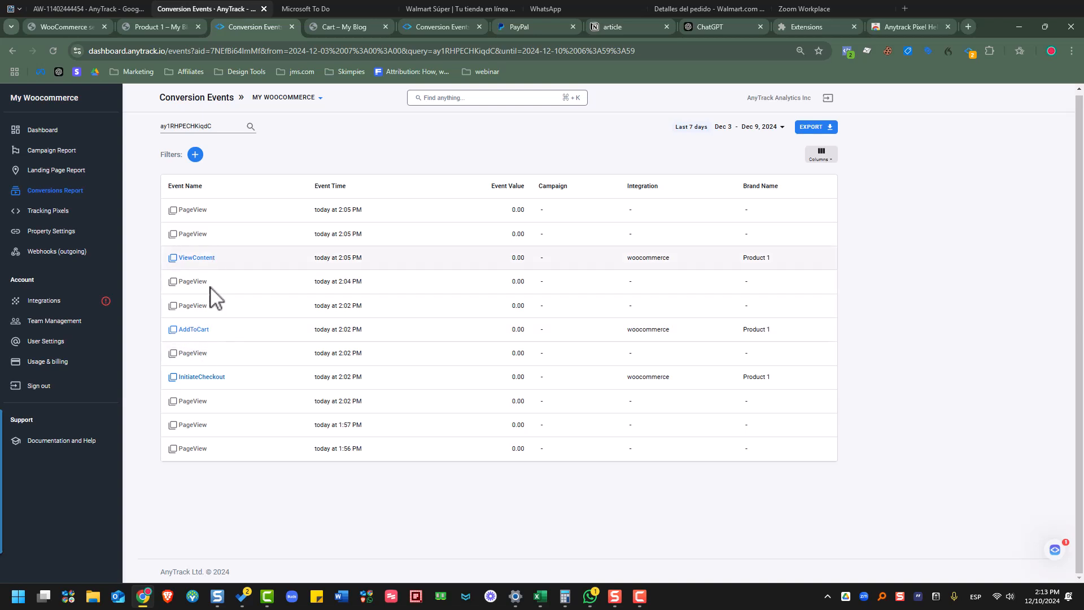
left_click(357, 31)
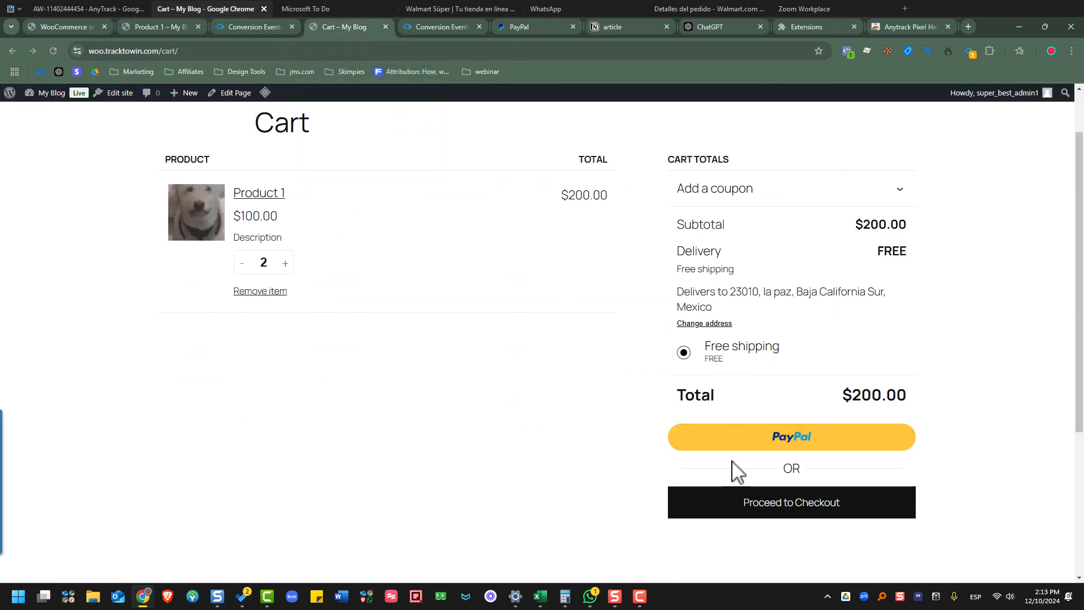
left_click(971, 53)
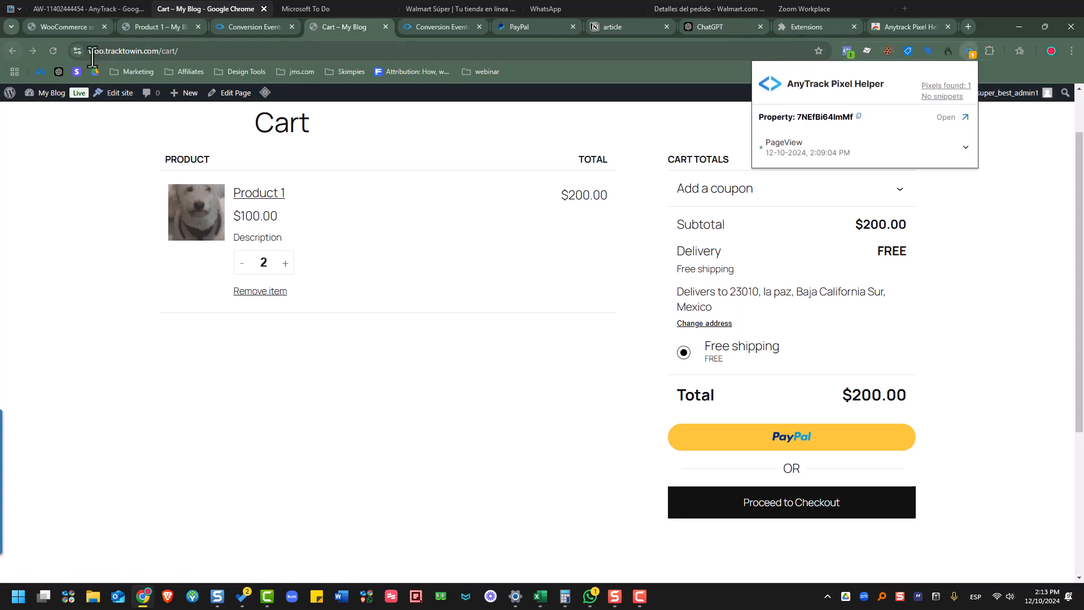
left_click(50, 54)
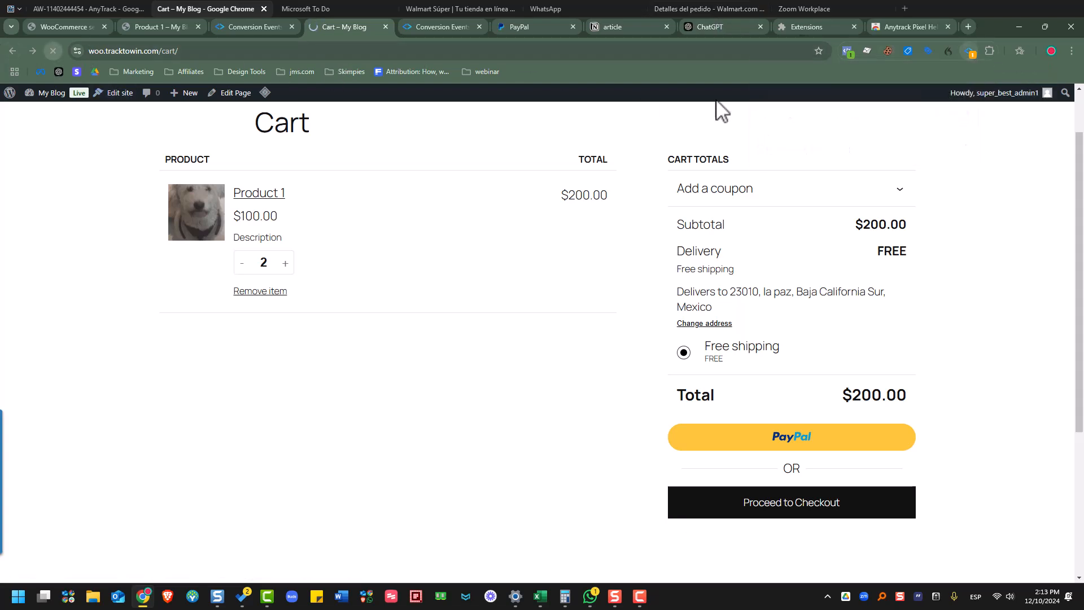
left_click(969, 54)
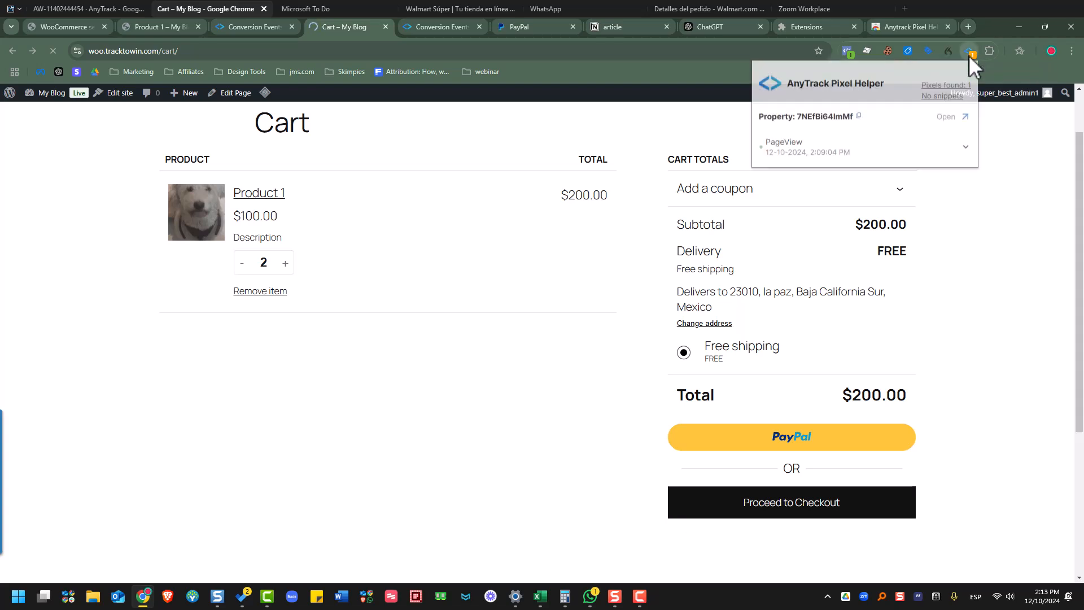
left_click(58, 48)
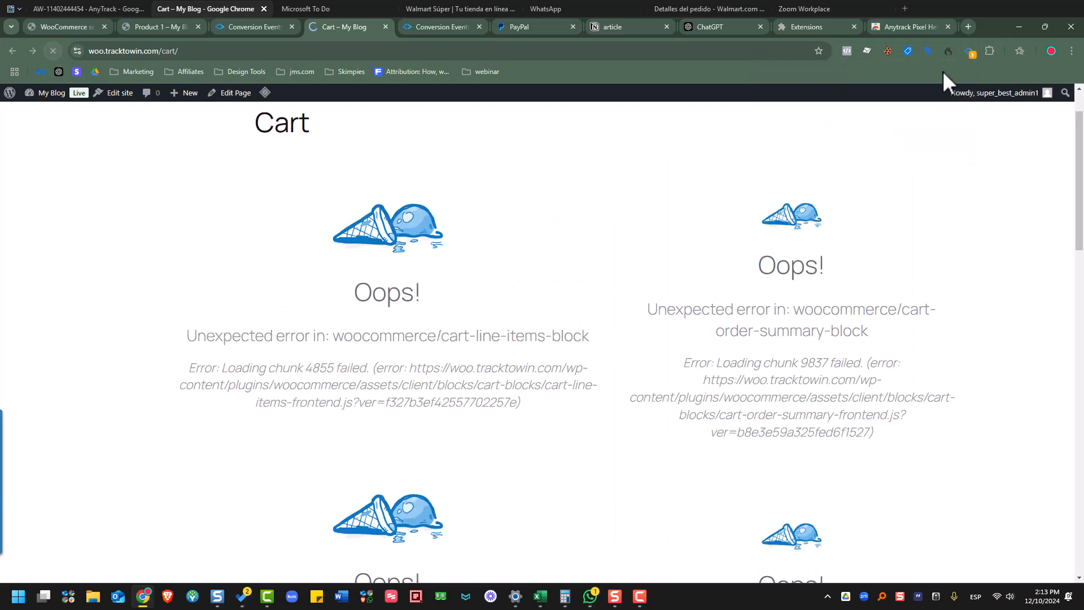
left_click(969, 51)
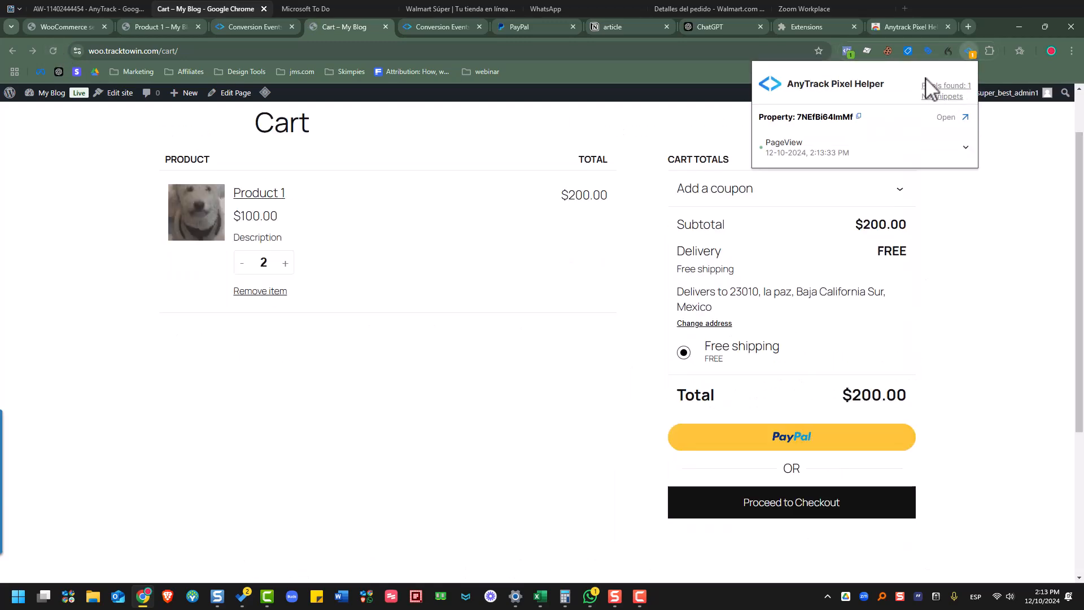
left_click(947, 85)
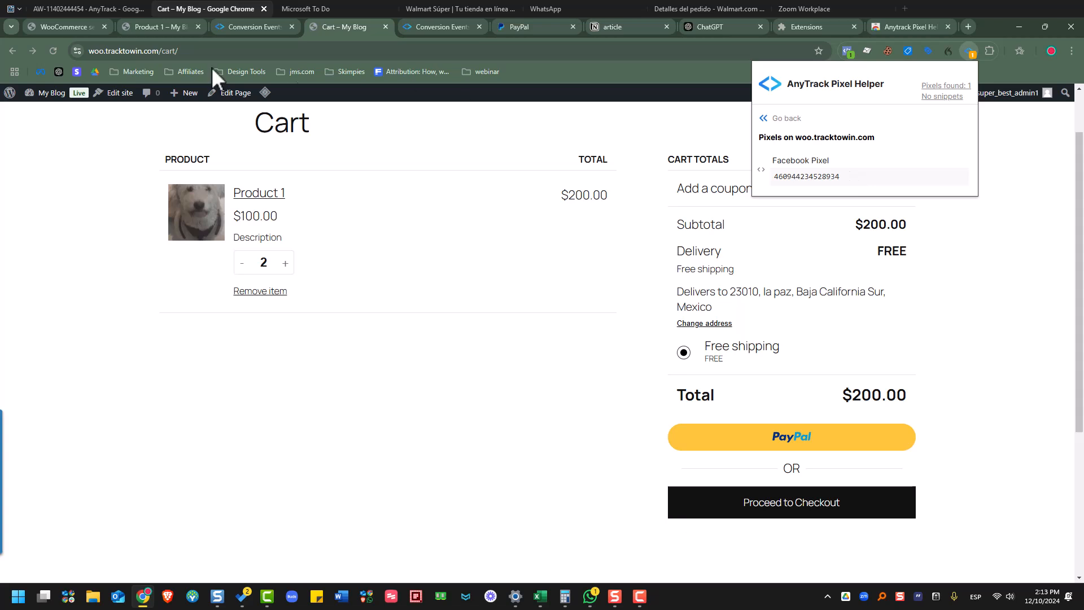
left_click(47, 50)
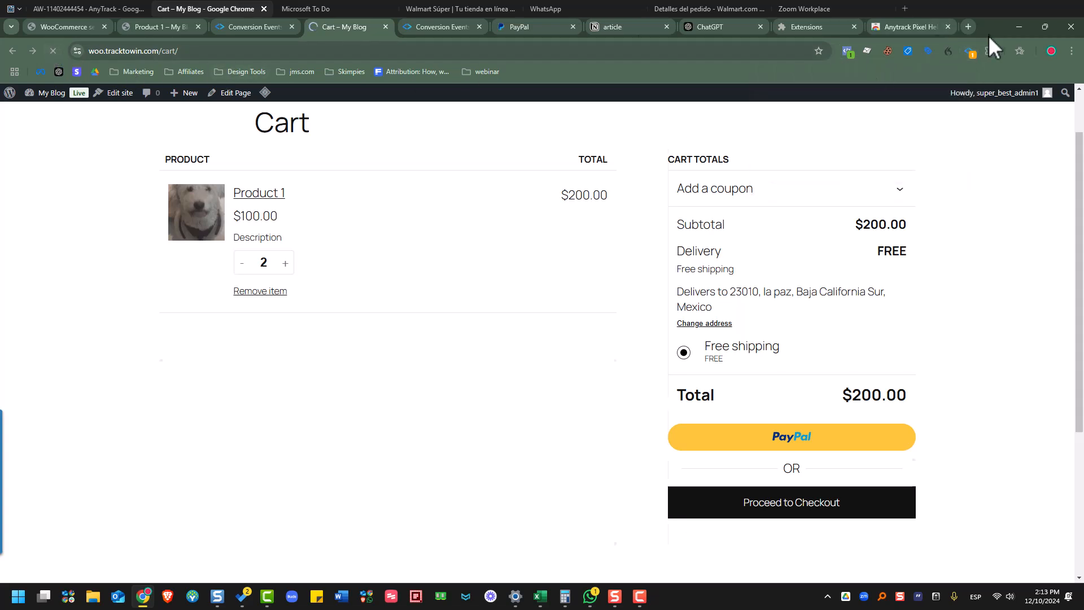
left_click(970, 54)
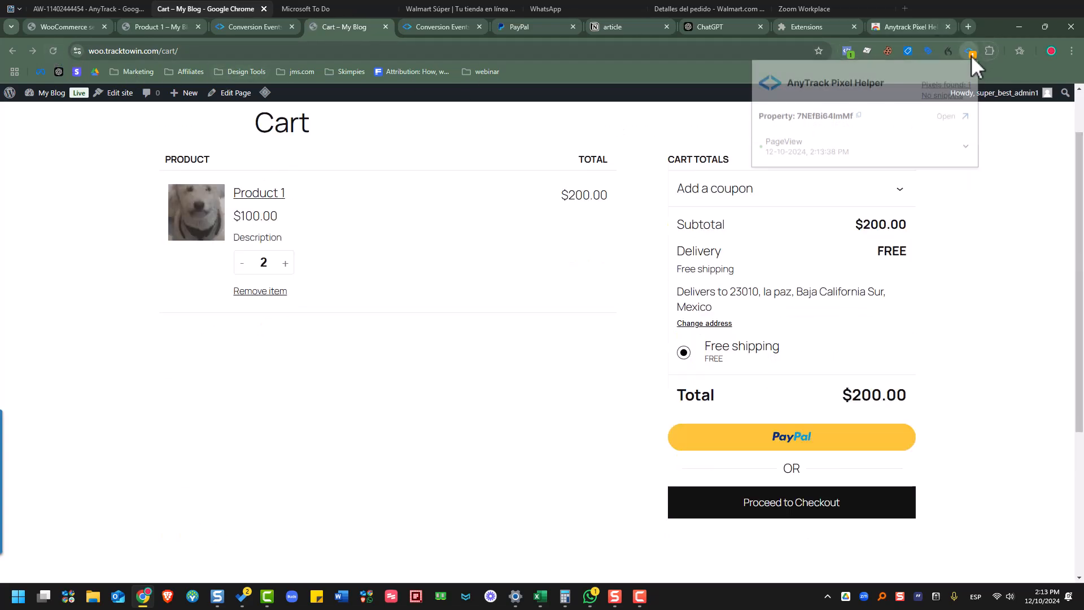
left_click(943, 86)
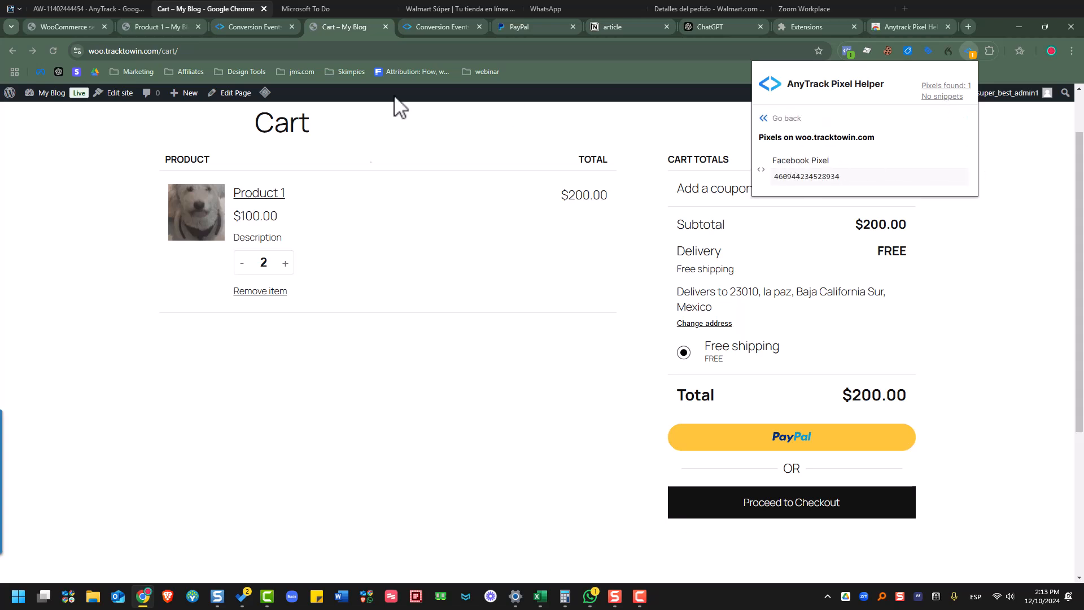
left_click(362, 466)
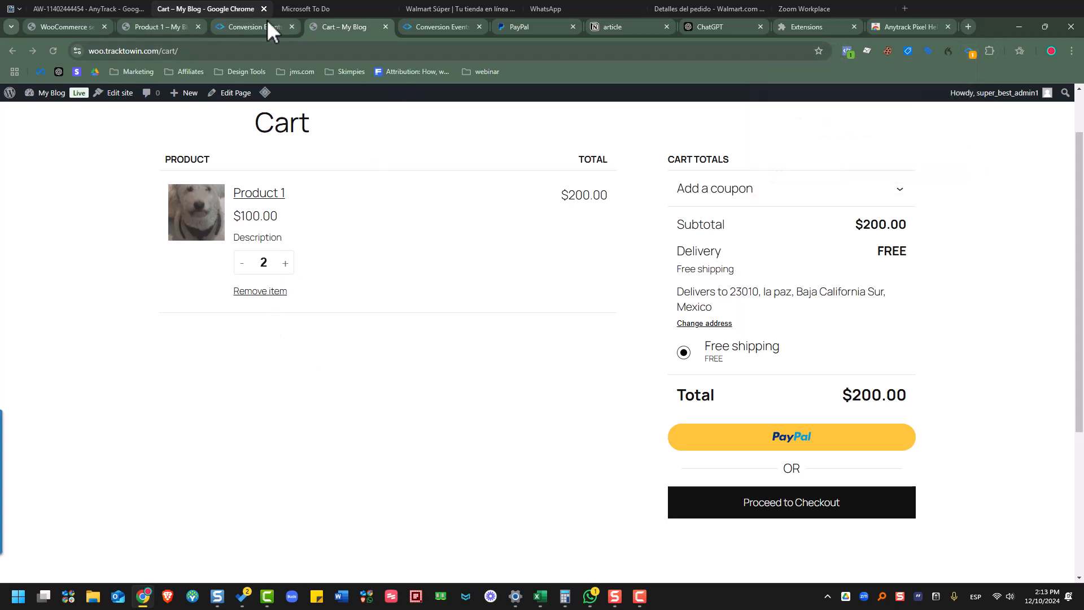
left_click(241, 27)
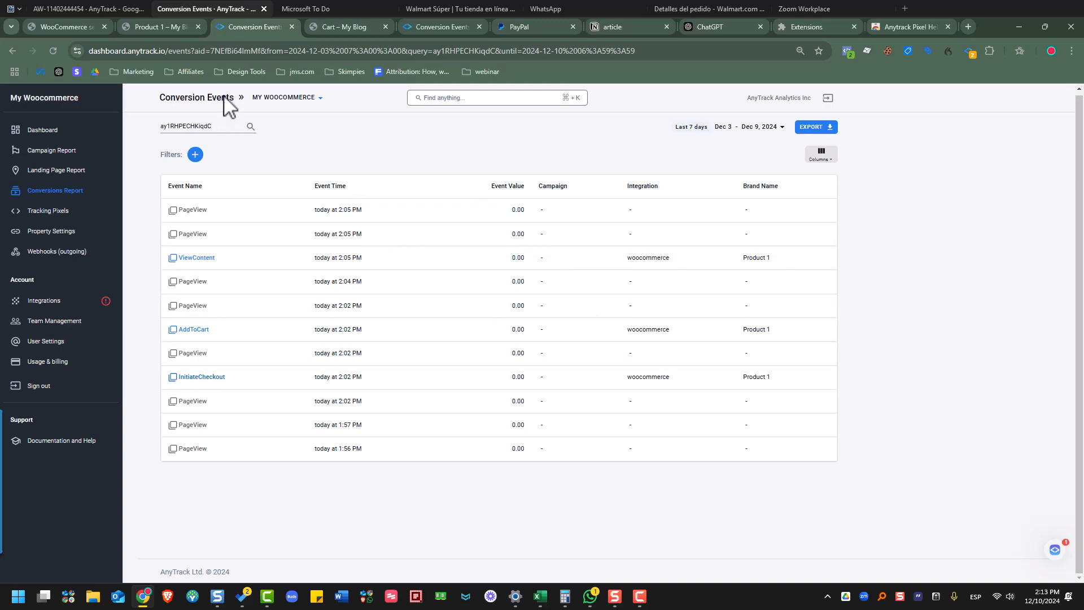
- Leave AnyTrack's pixel and Conversion Events windows for the WordPress WooCommerce PayPal settings
left_click(72, 13)
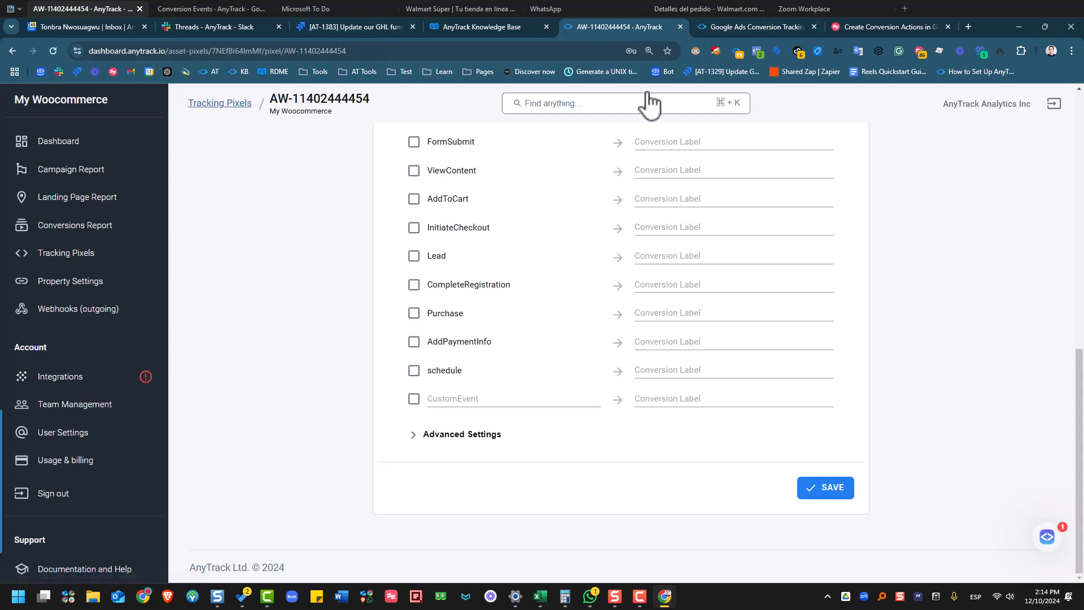
left_click(218, 5)
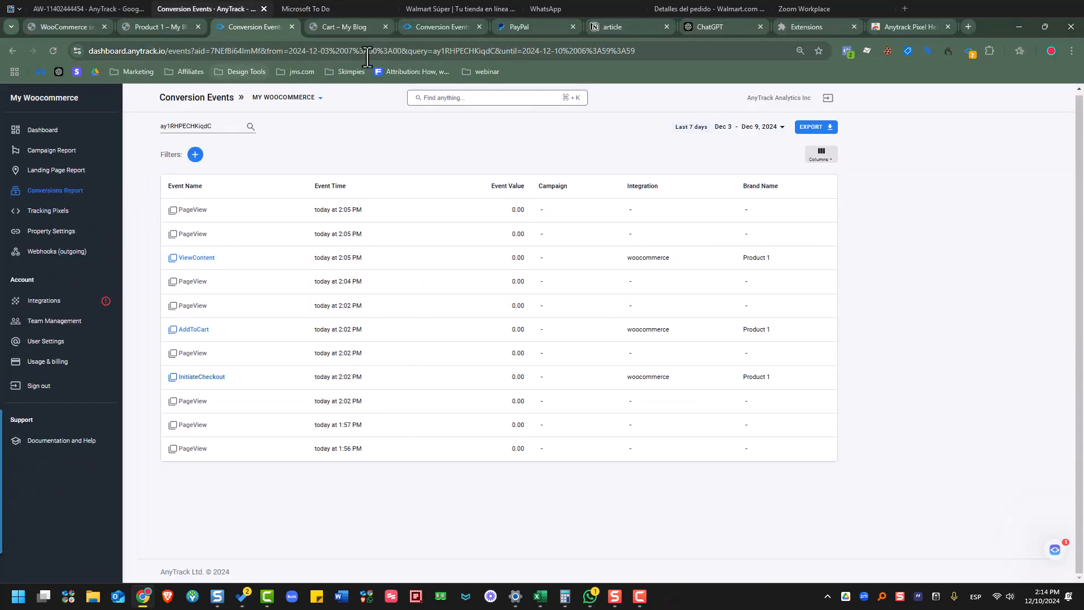
left_click(59, 25)
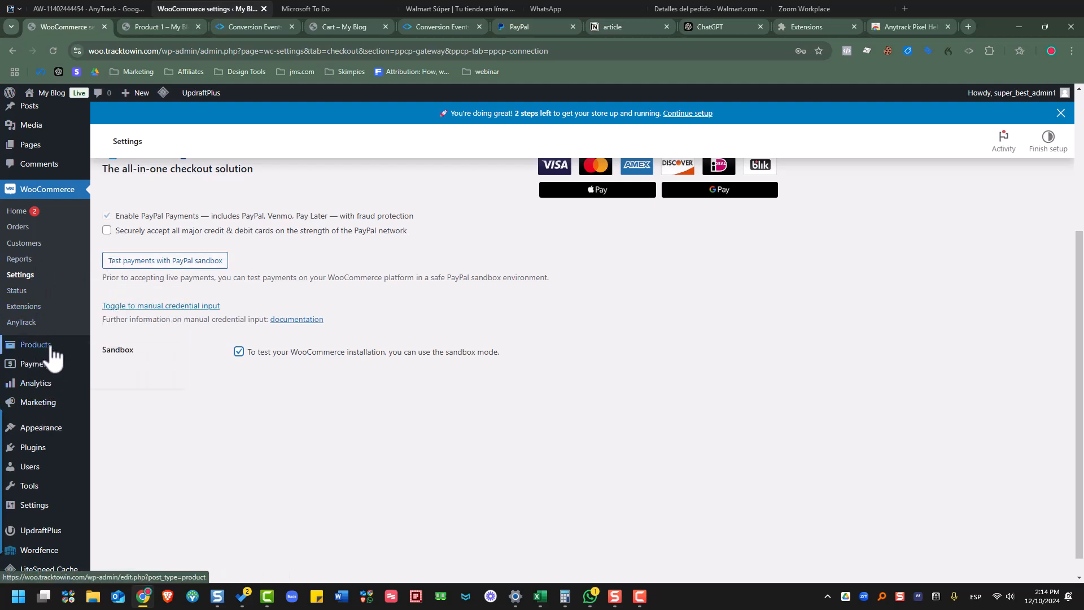
- Open WordPress's Installed Plugins list and scroll down through it
scroll(40, 352, "up", 3)
left_click(48, 449)
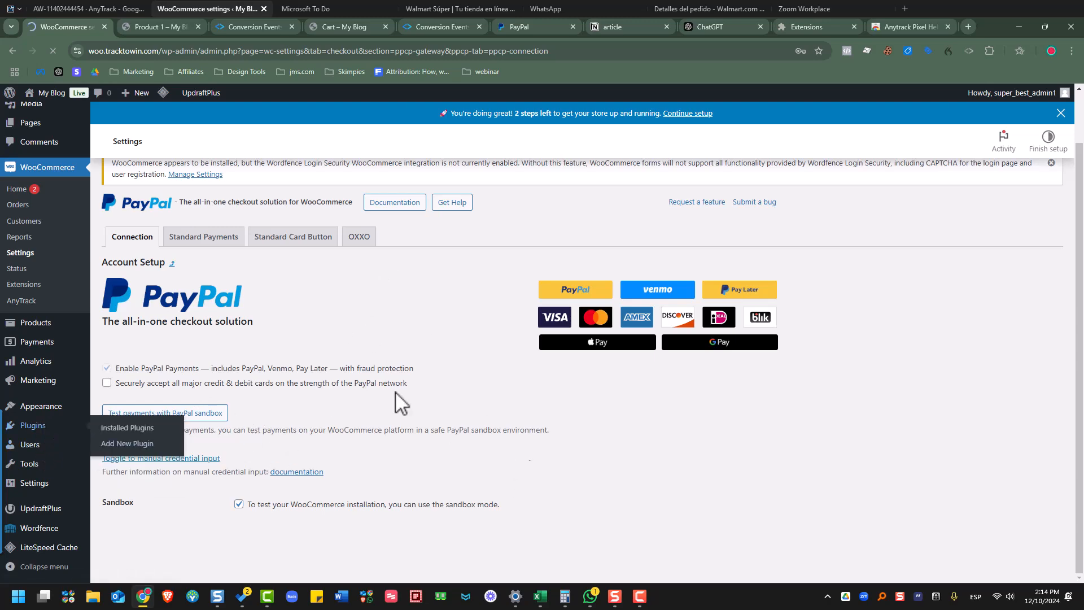
scroll(402, 425, "down", 3)
scroll(402, 425, "down", 1)
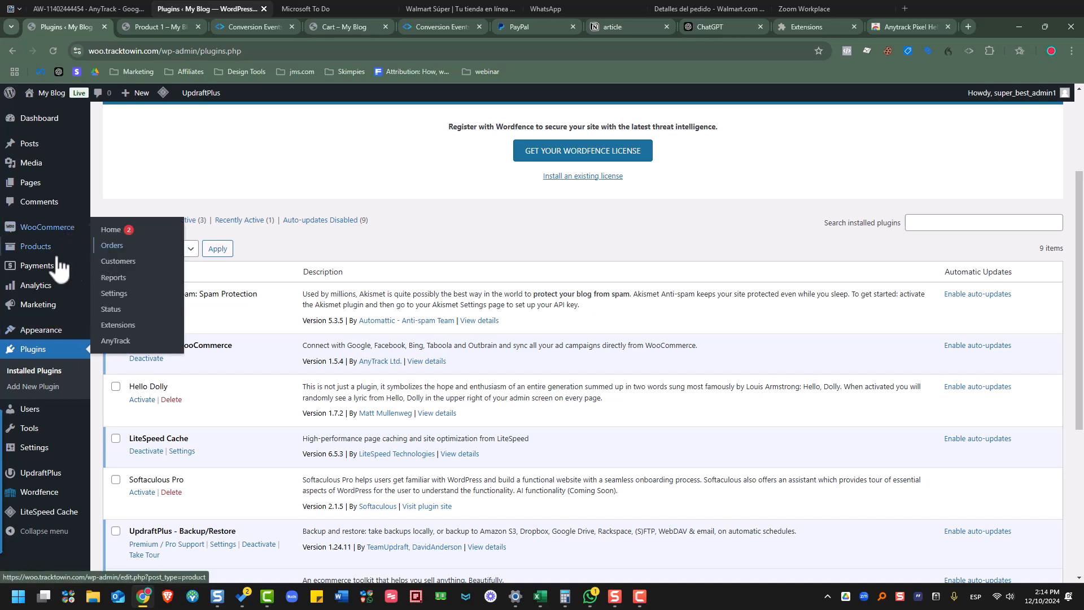
- Open the AnyTrack for WooCommerce settings showing the property ID and event names, glancing at Product 1
left_click(116, 341)
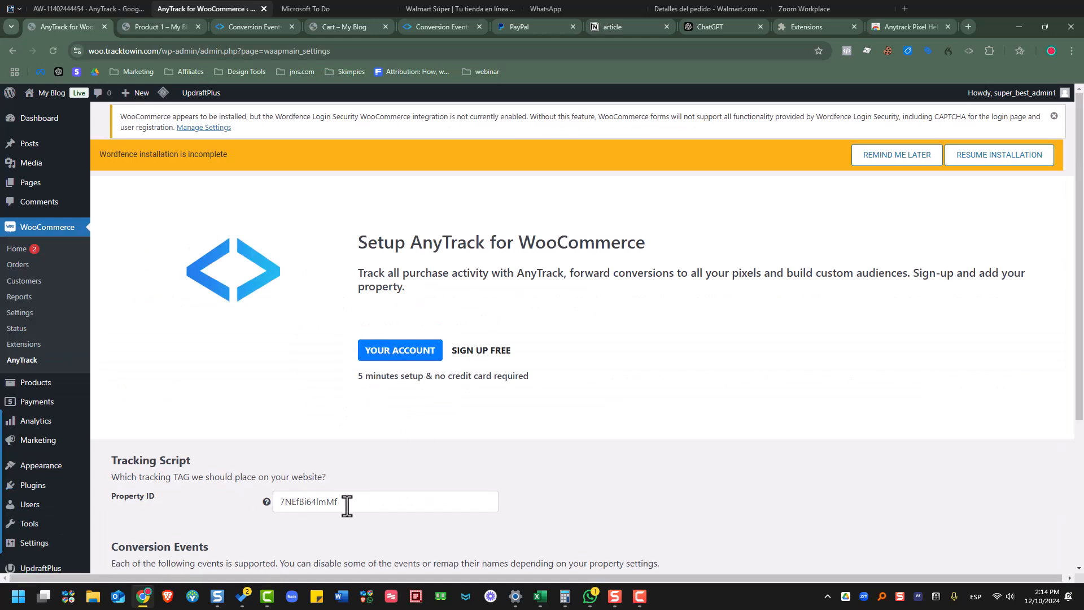
scroll(375, 465, "down", 4)
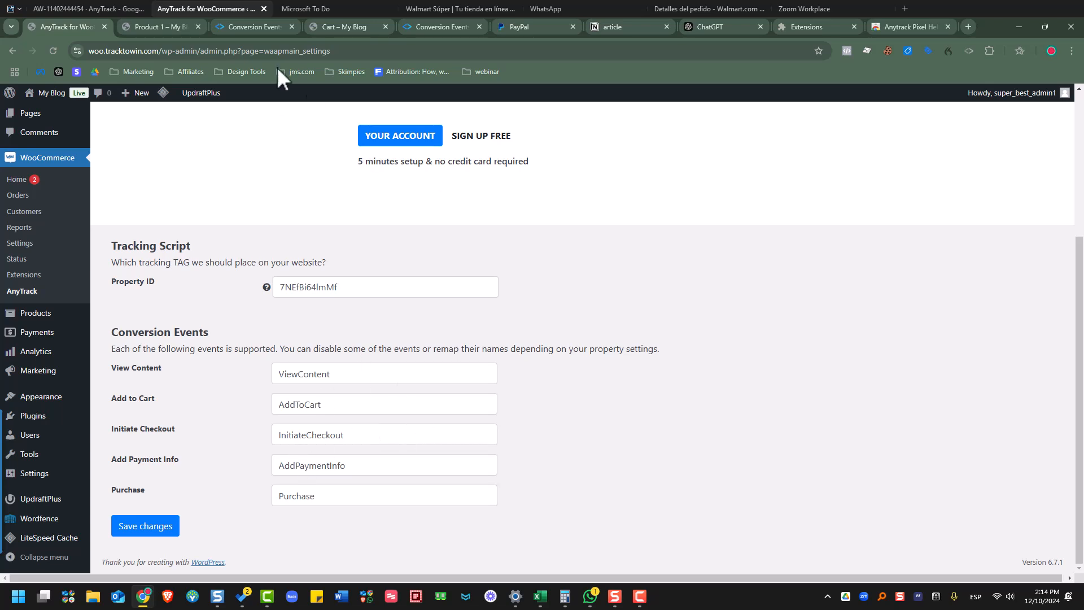
left_click(164, 27)
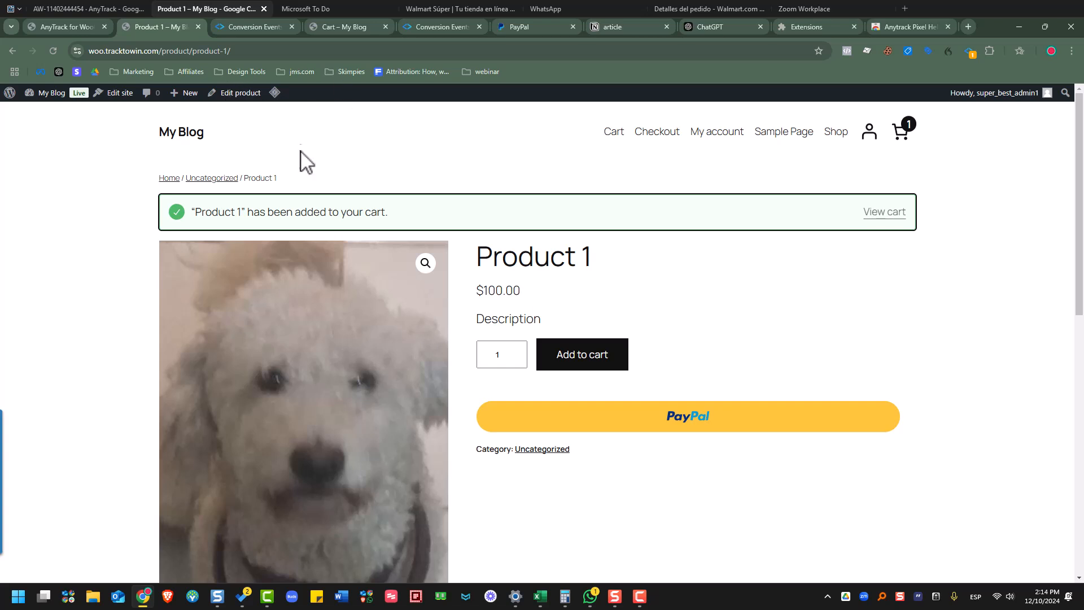
left_click(73, 29)
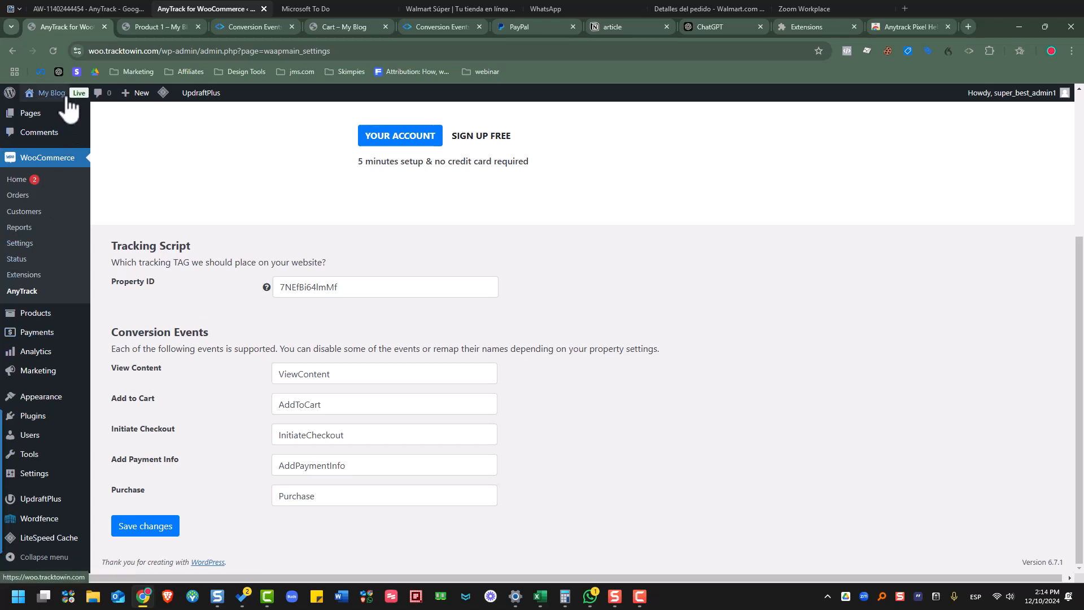
- Open Installed Plugins and confirm AnyTrack for WooCommerce 1.5.4 is active among 9 plugins
mouse_move(53, 400)
left_click(116, 419)
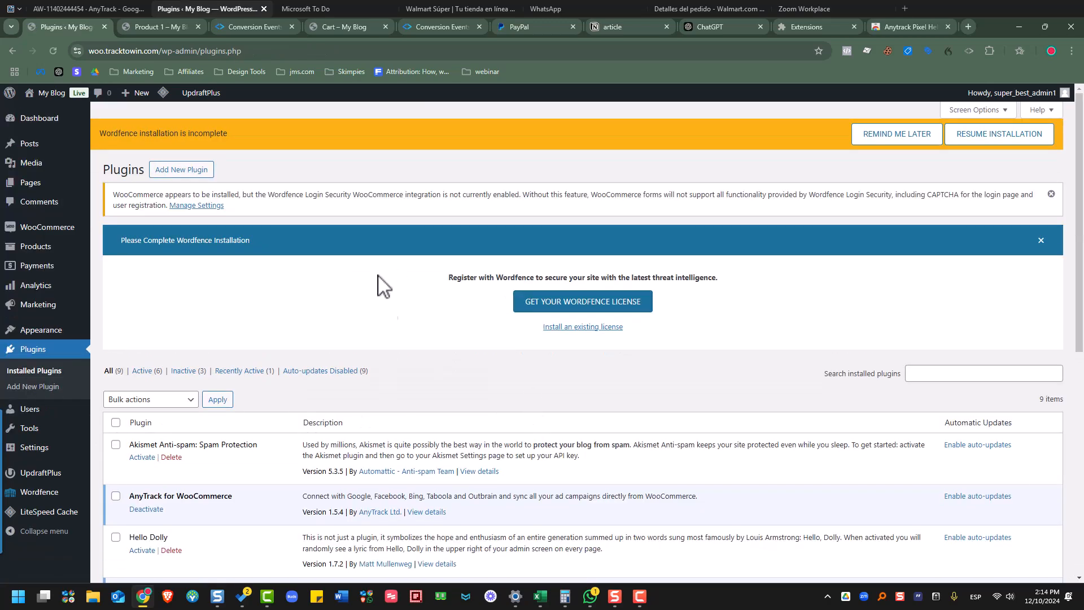
scroll(378, 275, "down", 3)
scroll(420, 317, "down", 5)
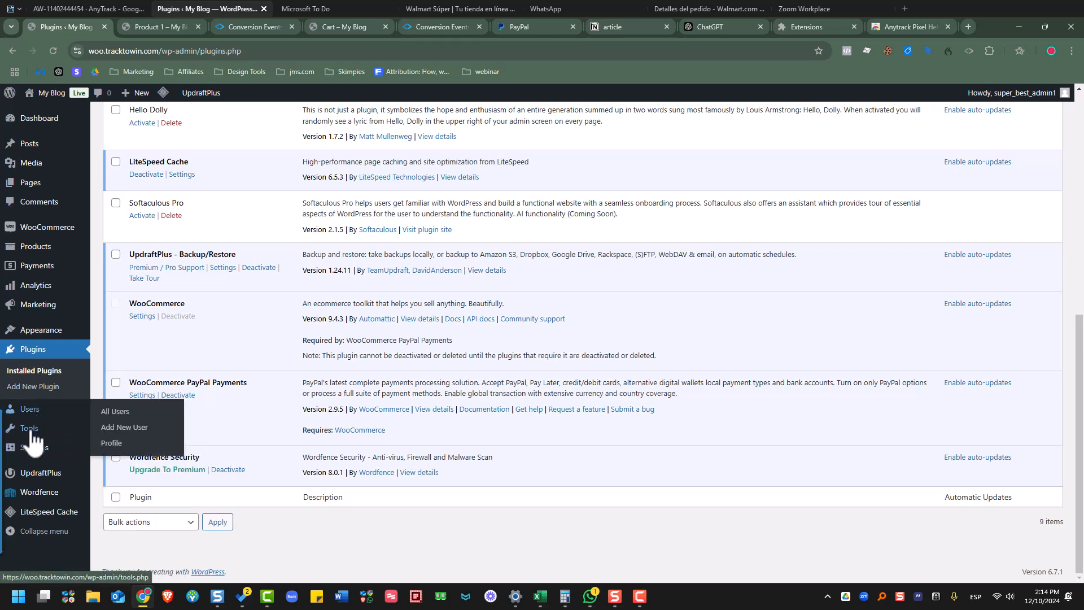
mouse_move(37, 437)
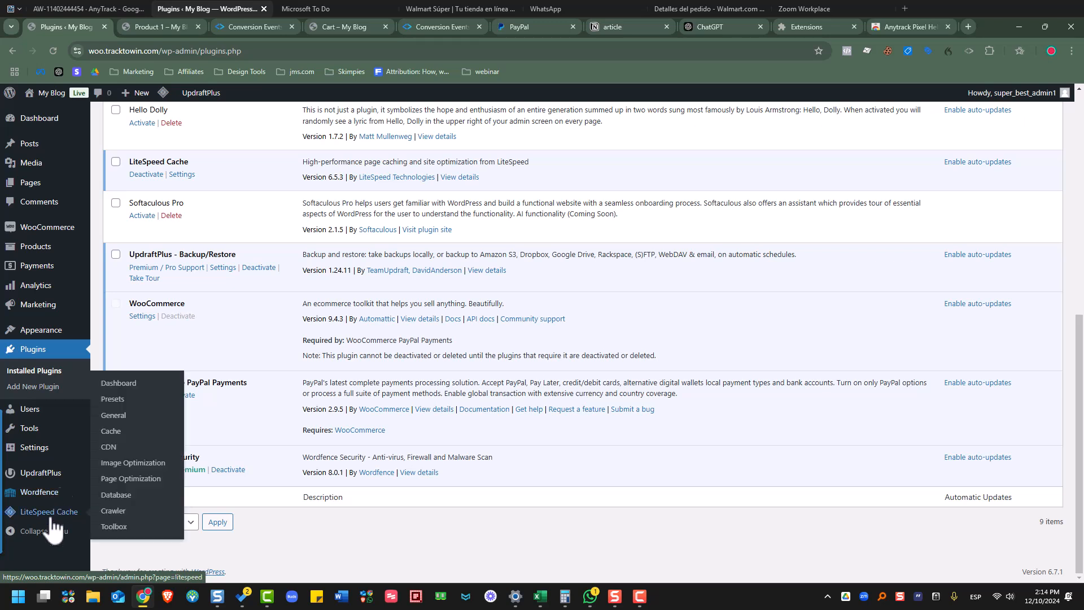
mouse_move(65, 96)
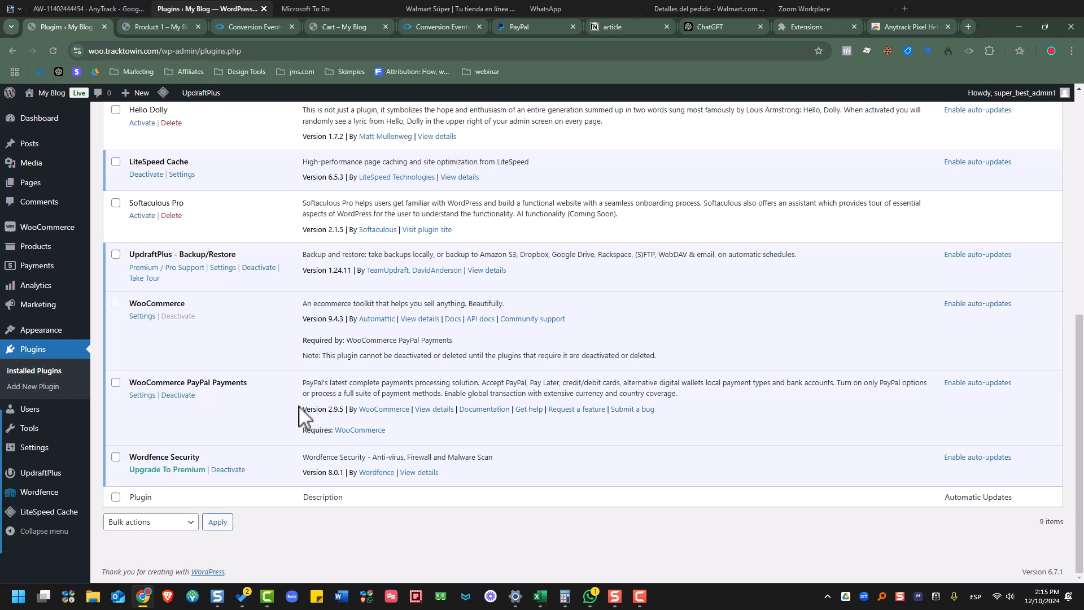
scroll(421, 440, "up", 5)
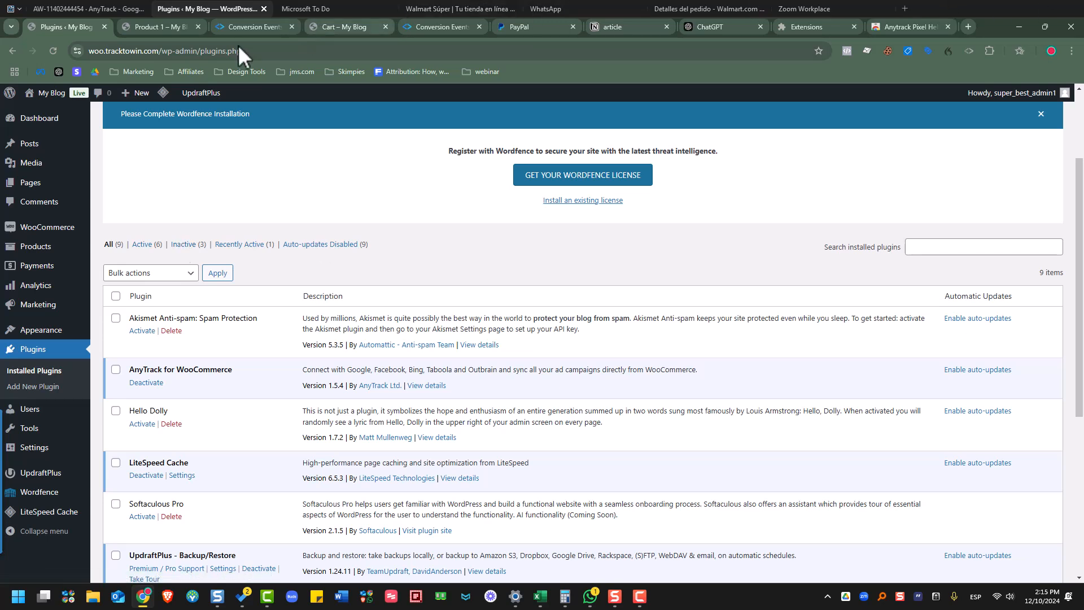
mouse_move(346, 25)
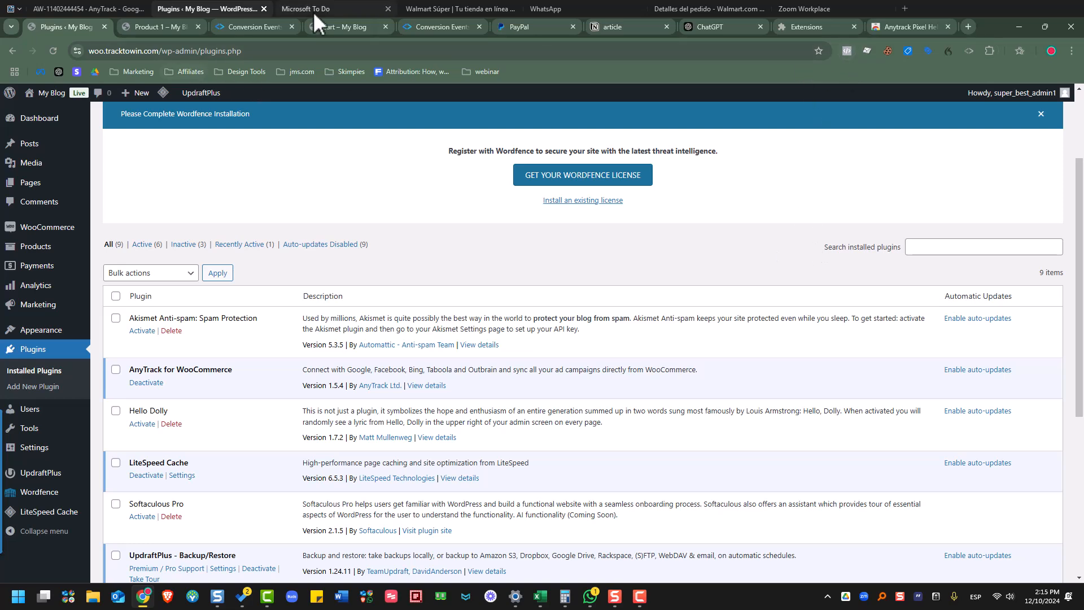
- Inspect the cart page's PageView event in the AnyTrack Pixel Helper, then return to Conversion Events
left_click(342, 27)
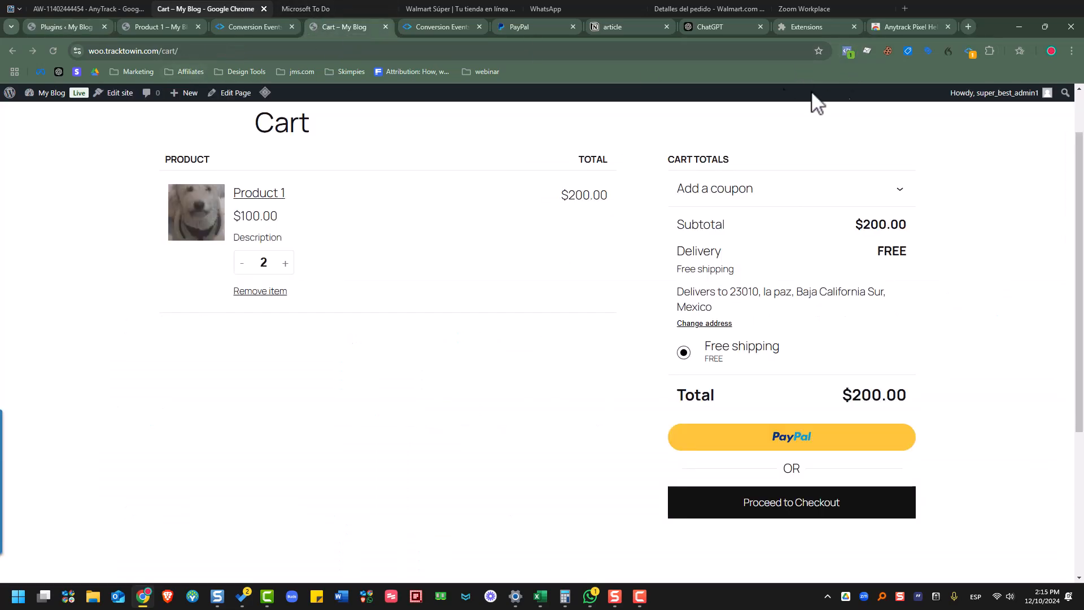
left_click(969, 52)
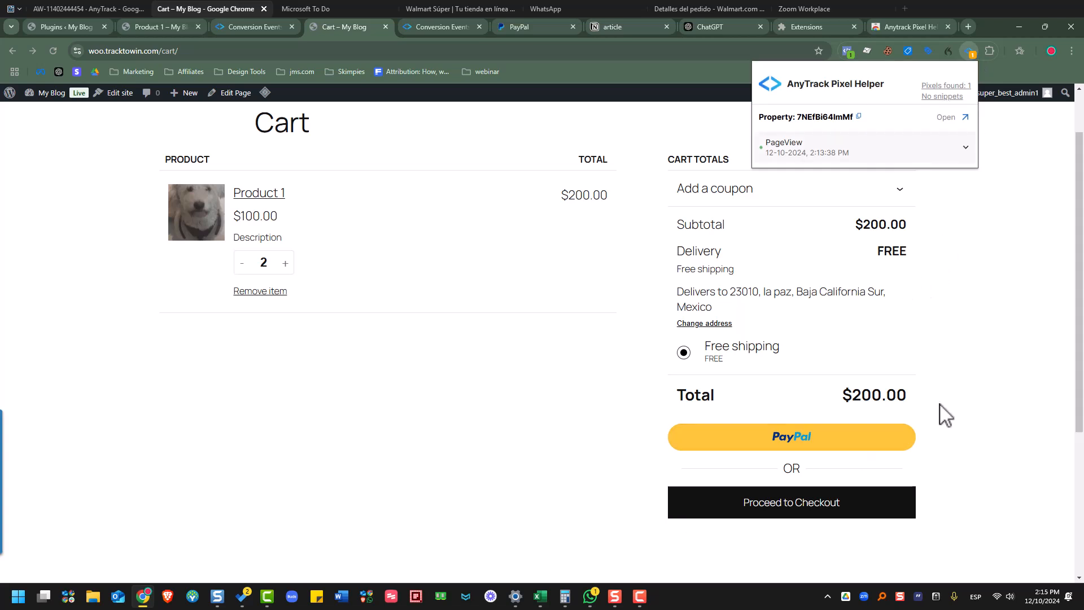
left_click(950, 154)
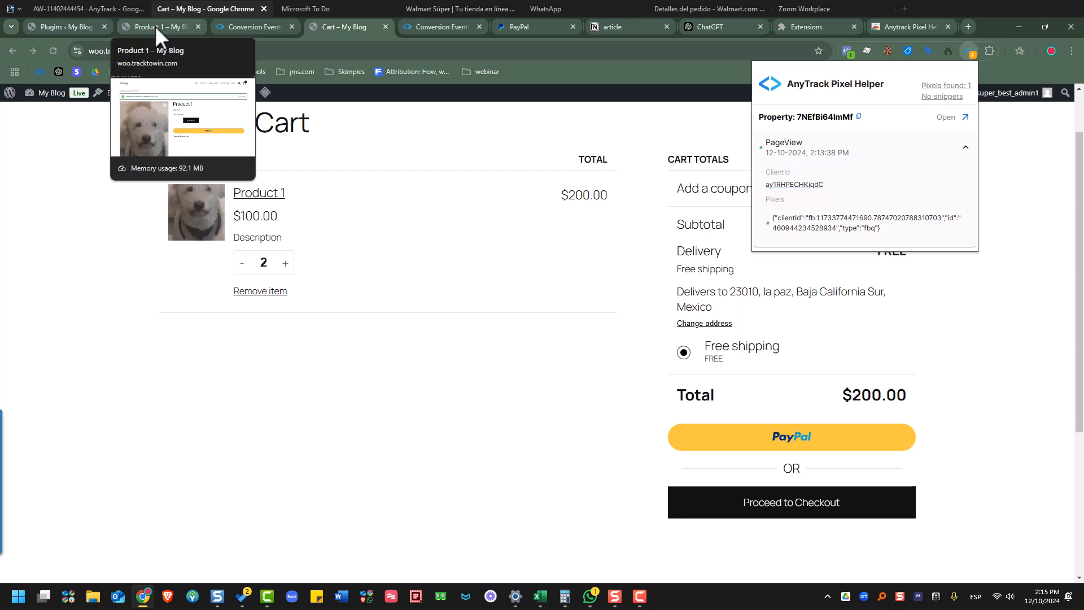
left_click(252, 23)
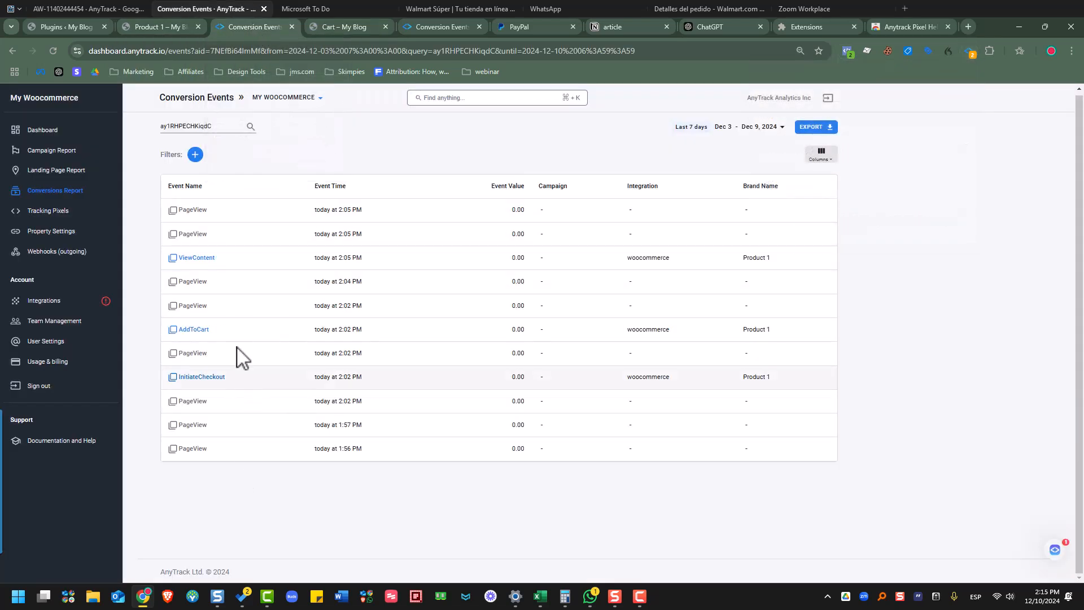
- Show the My Woocommerce Tracking Pixels page with Facebook Pixel and Google Ads connected
left_click(99, 15)
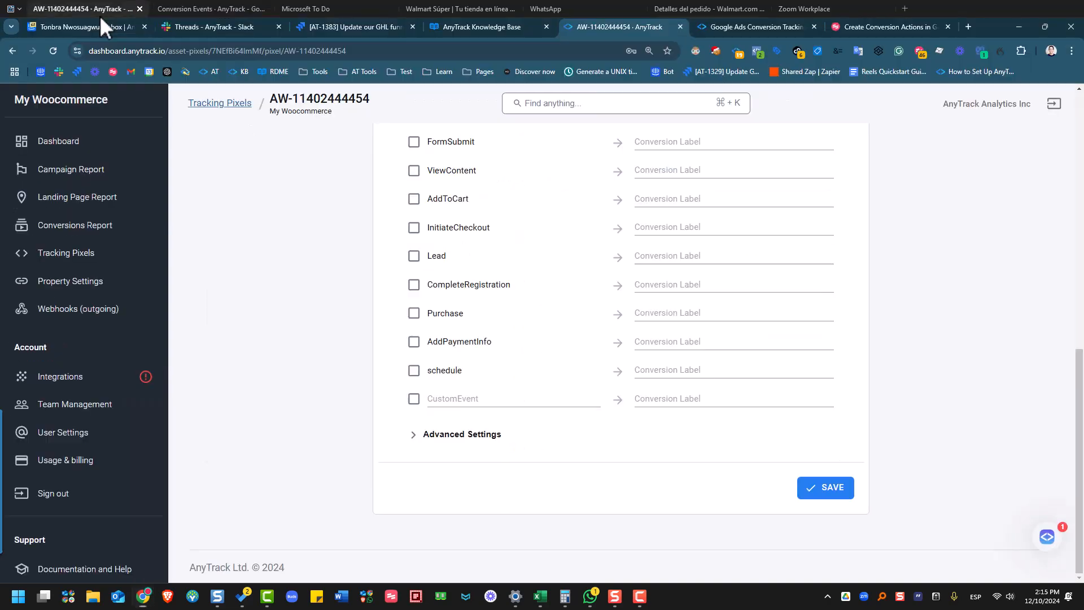
left_click(200, 15)
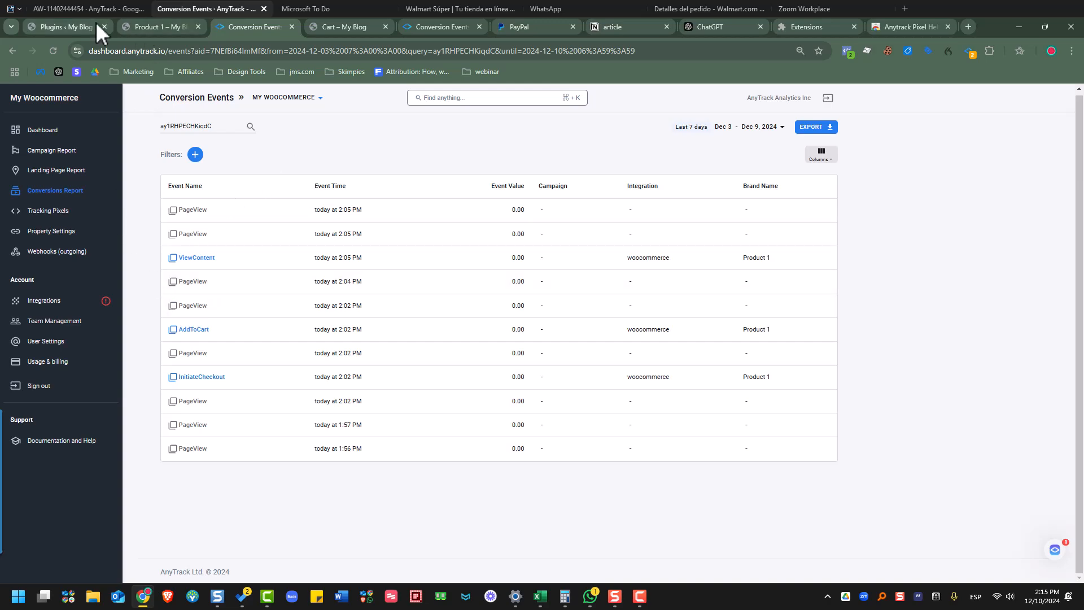
left_click(109, 11)
scroll(358, 203, "up", 5)
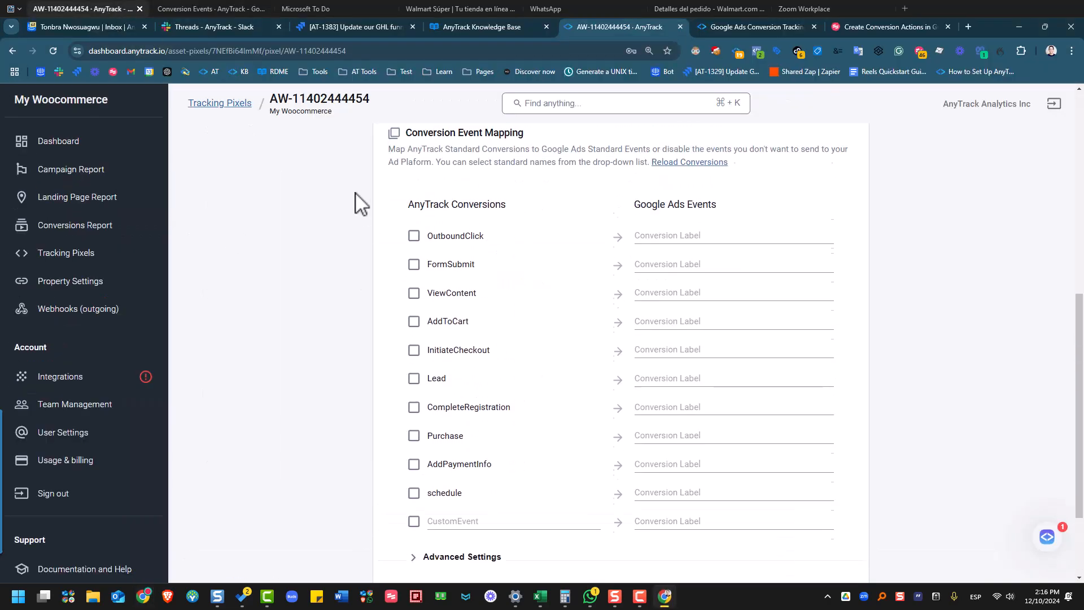
left_click(80, 253)
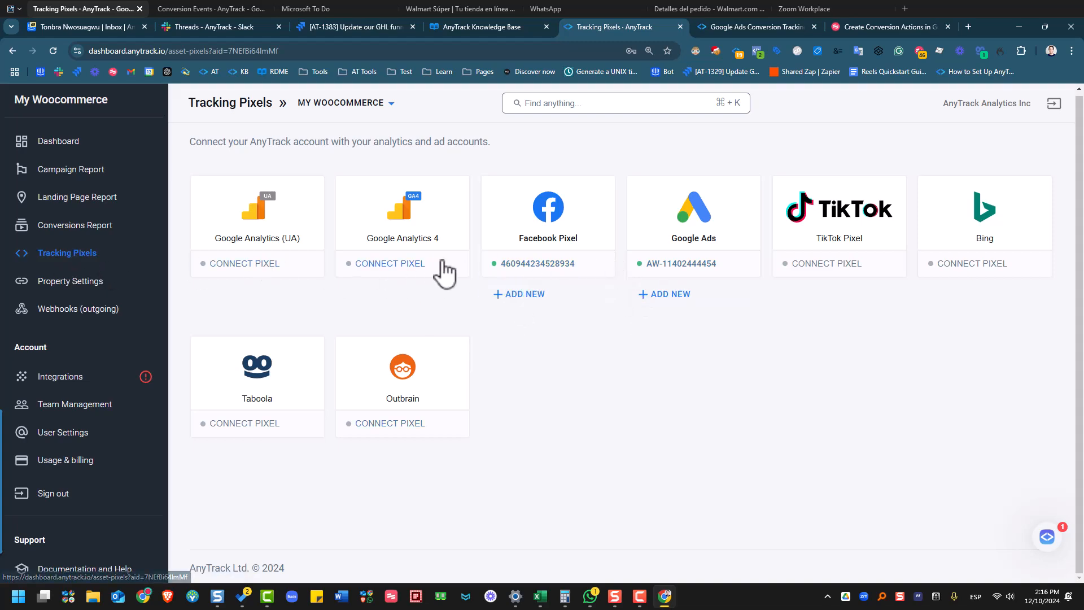
- Open the Facebook Pixel's settings and scroll through them
left_click(522, 264)
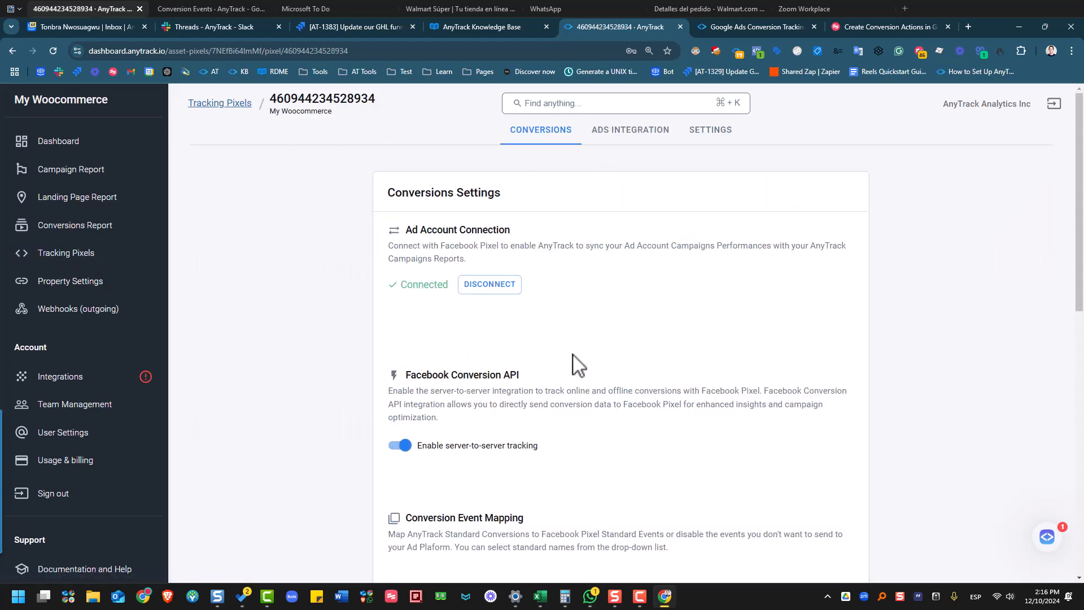
scroll(598, 316, "down", 10)
scroll(483, 272, "up", 6)
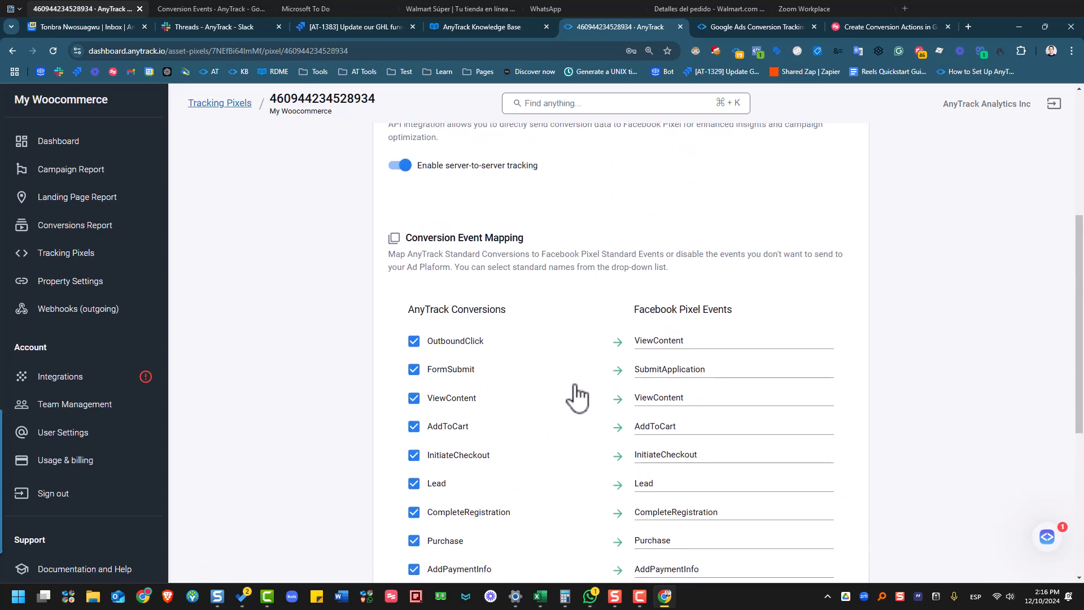
scroll(576, 394, "down", 2)
- Glance at the Google Ads docs, the conversion events window and the Product 1 page
left_click(705, 25)
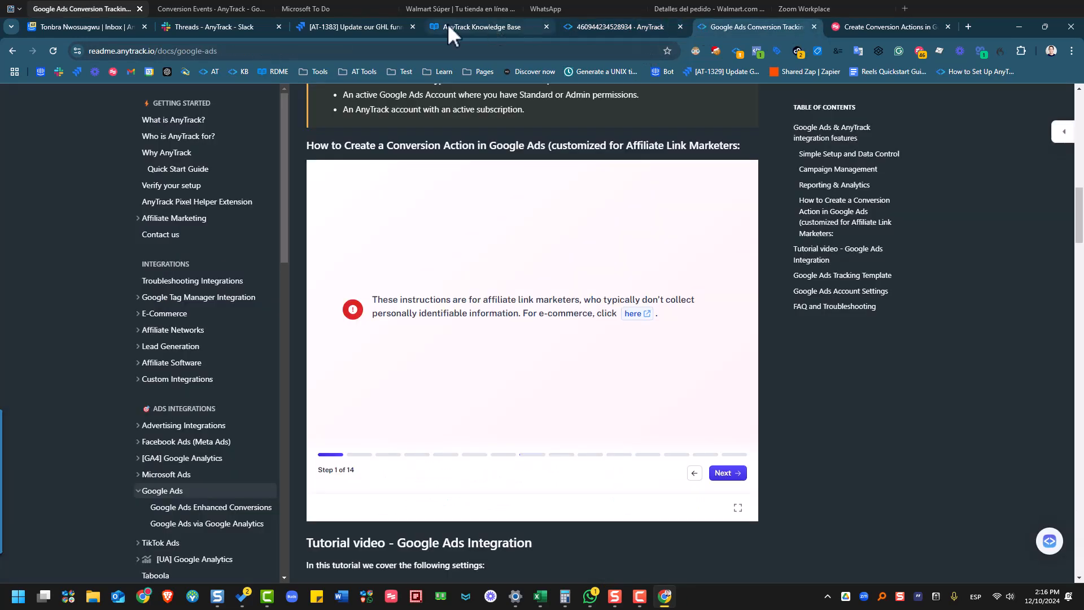
left_click(215, 8)
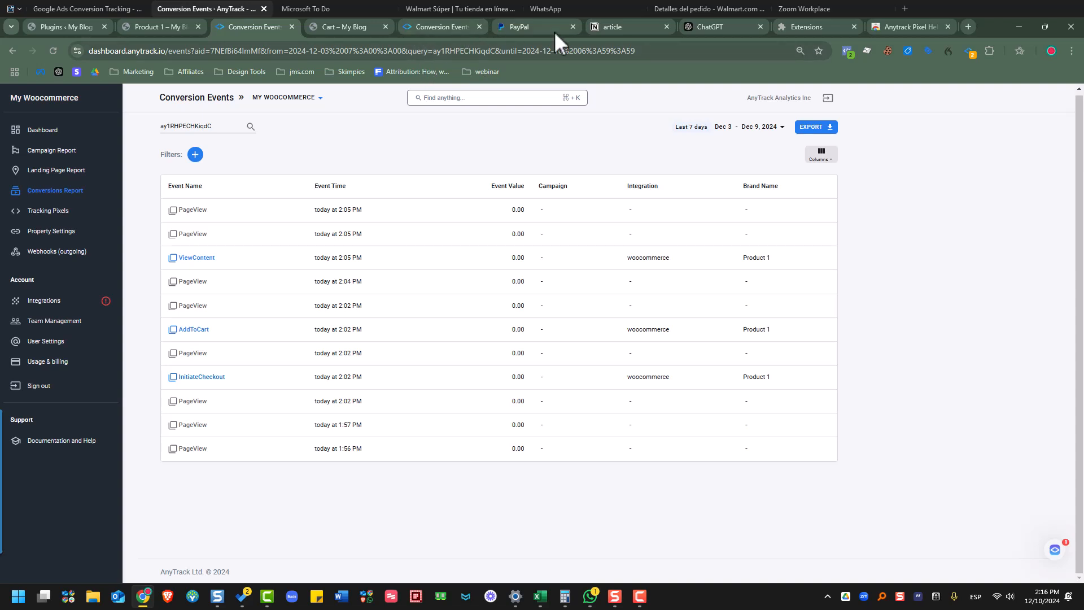
left_click(157, 30)
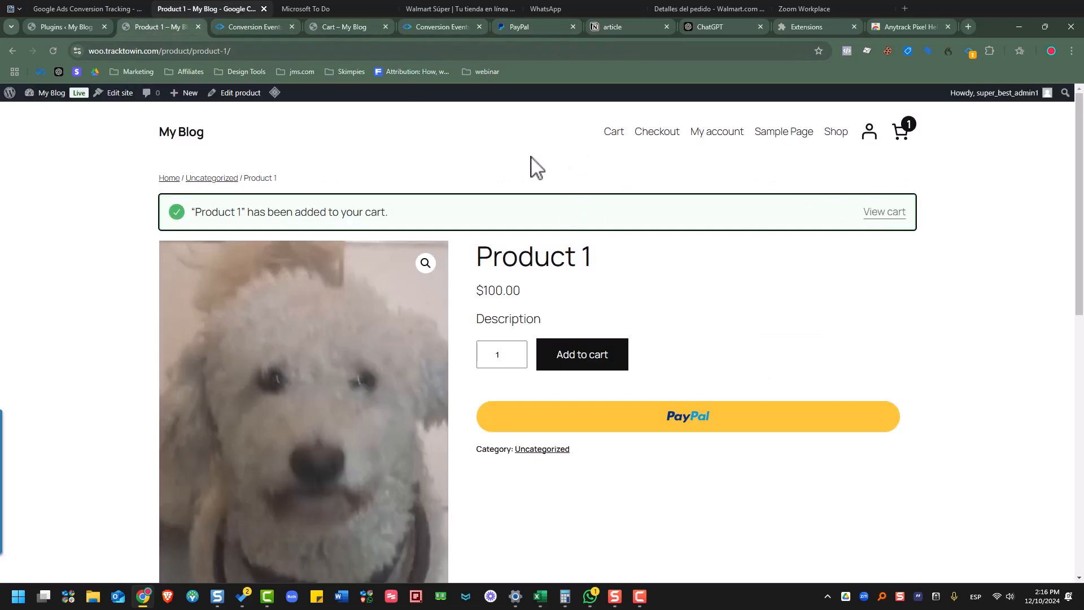
scroll(668, 380, "down", 6)
scroll(501, 484, "up", 6)
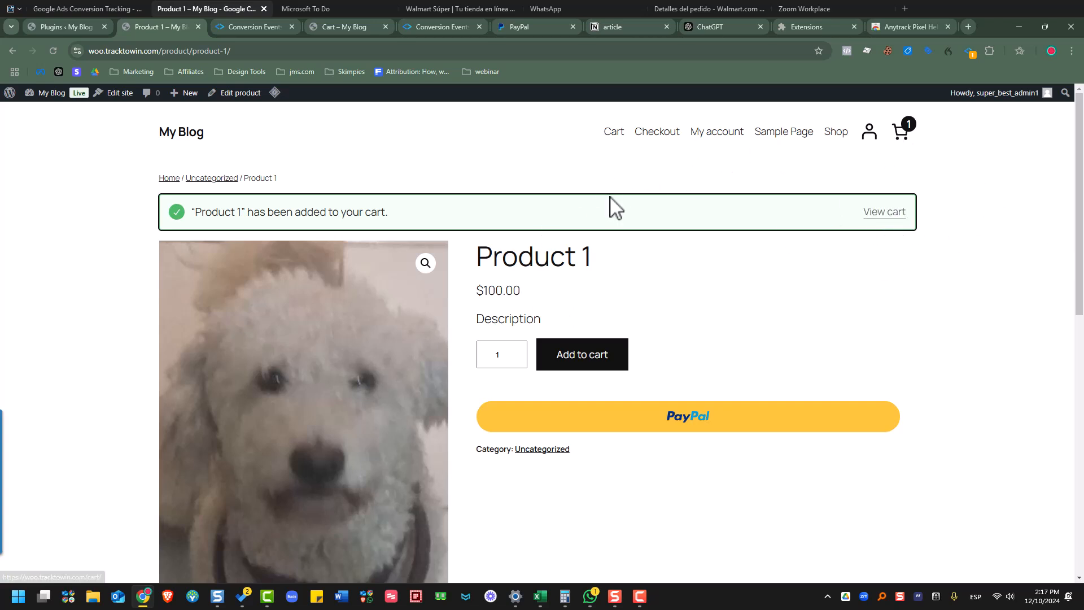
- Open the WooCommerce knowledge base article, then return to the Facebook Conversion Event Mapping
mouse_move(79, 15)
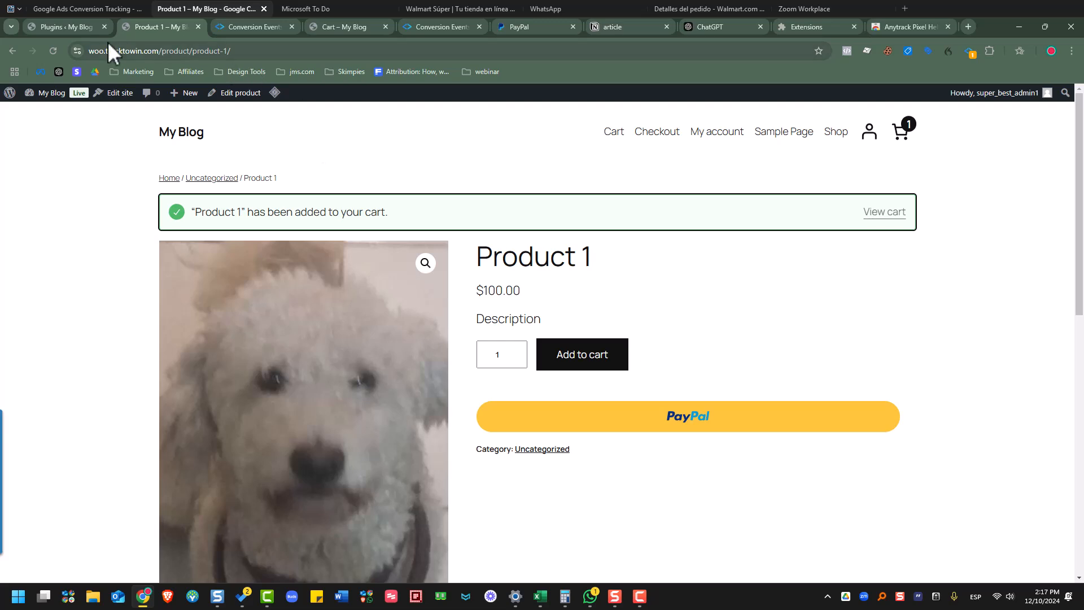
left_click(99, 7)
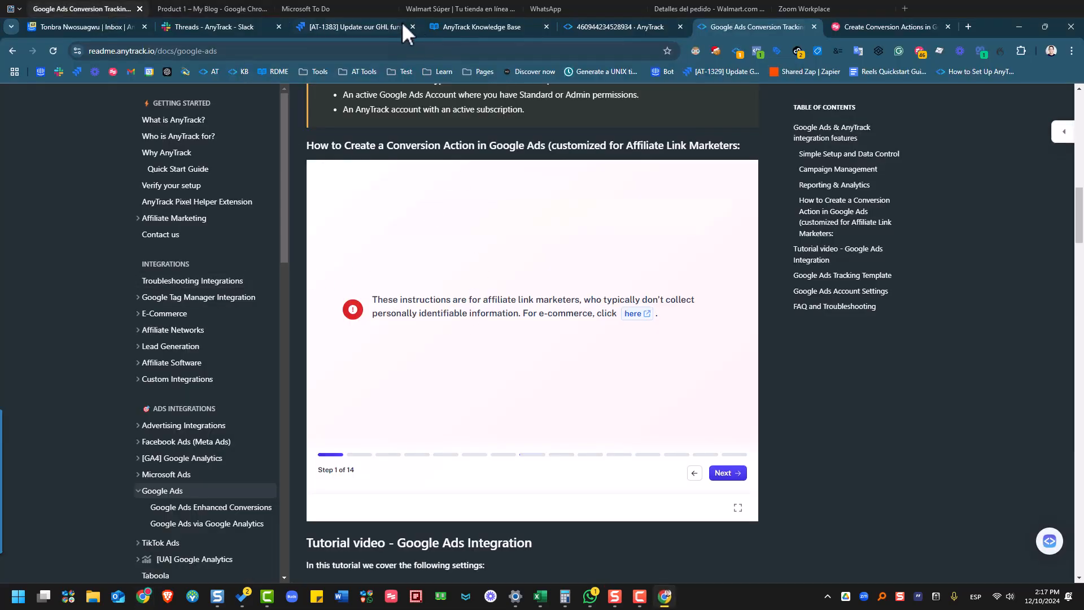
left_click(489, 32)
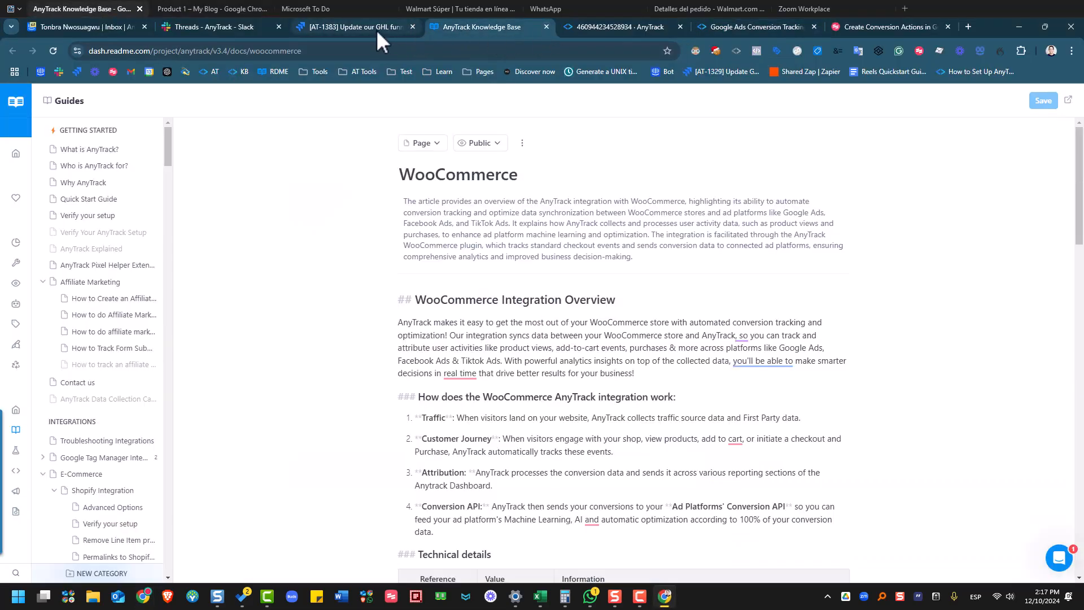
left_click(201, 8)
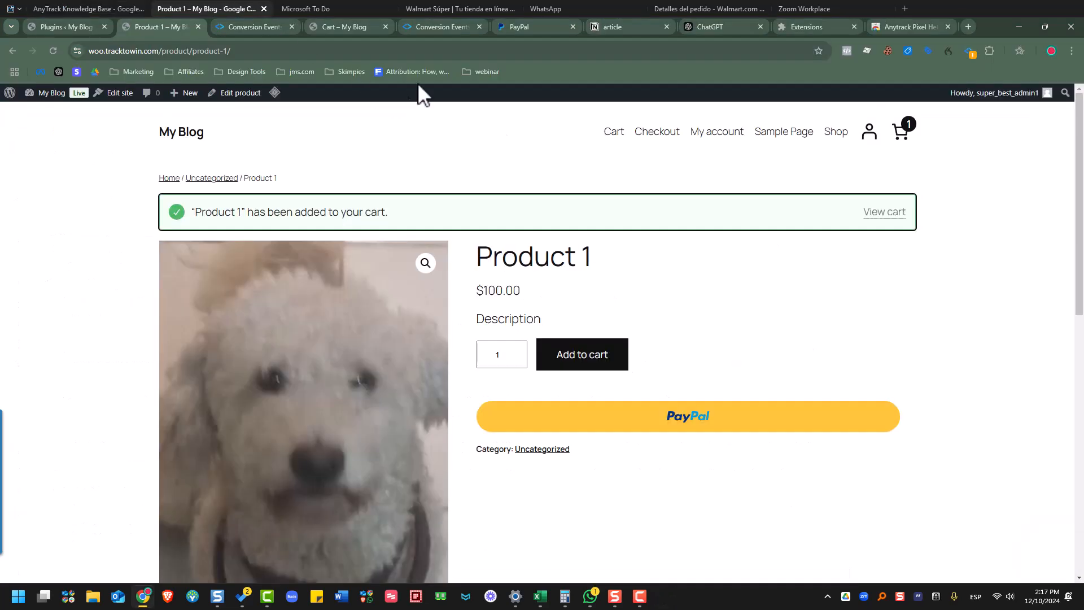
left_click(249, 28)
left_click(90, 7)
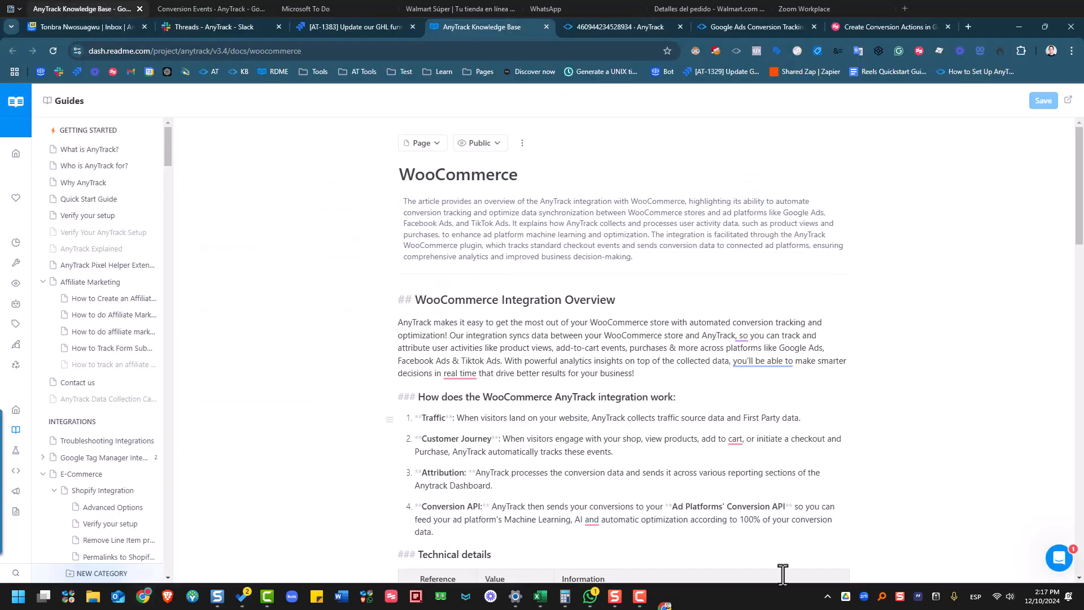
key("ctrl+Tab")
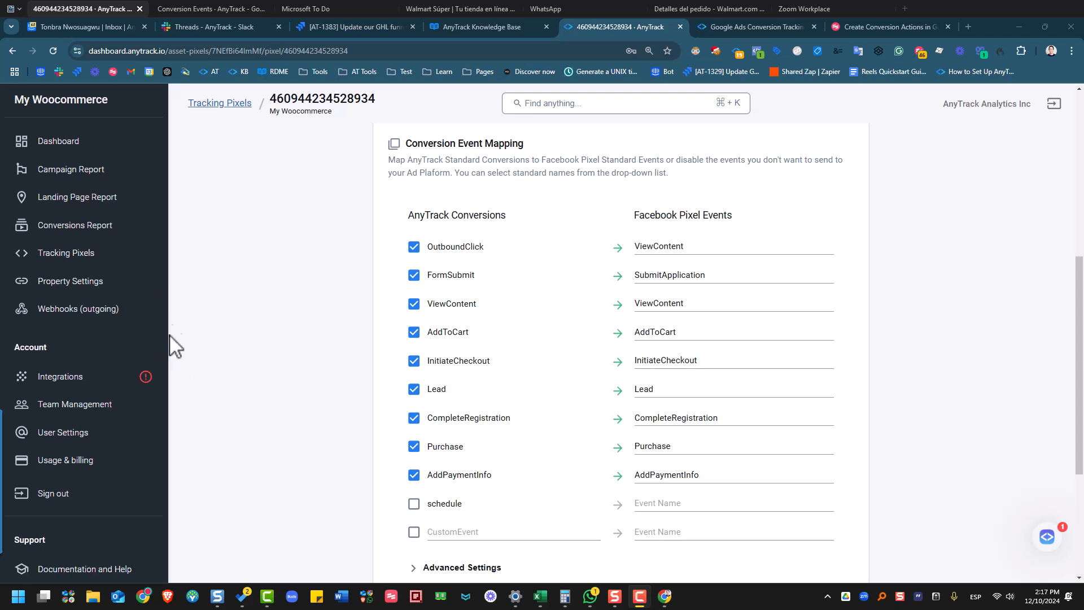
- Open the Campaign Report and scroll the table to find 2 AddToCart events
left_click(64, 181)
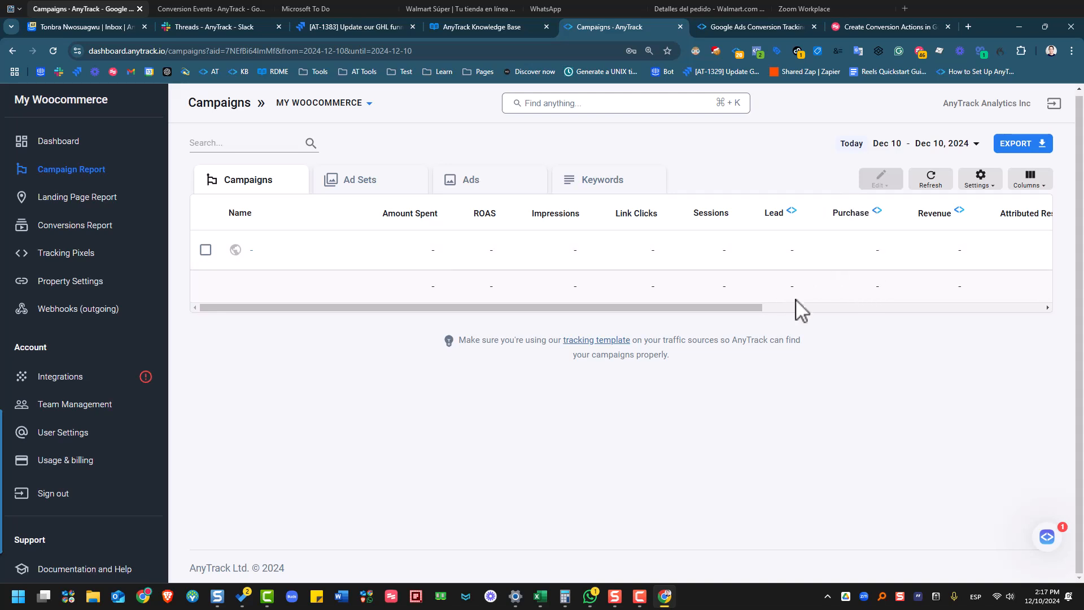
left_click_drag(751, 308, 801, 306)
left_click_drag(761, 308, 1069, 302)
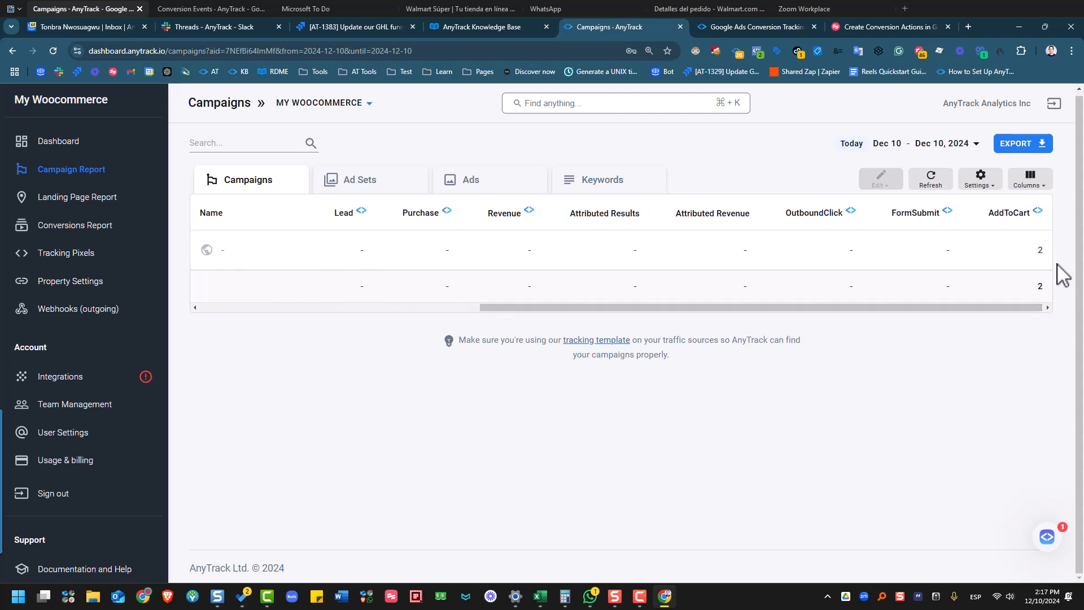
left_click_drag(939, 310, 508, 326)
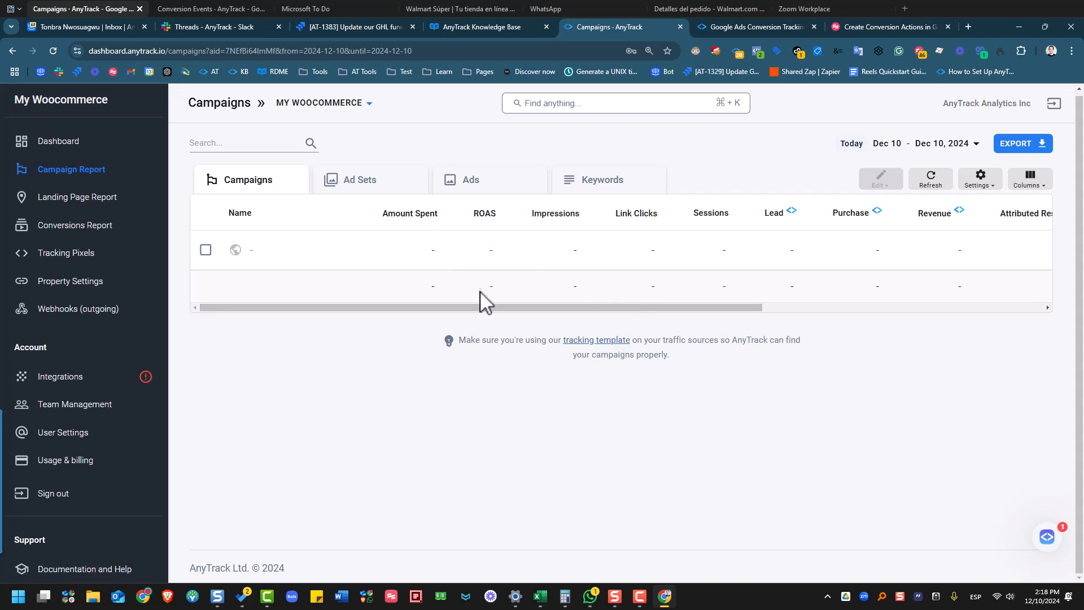
- Select the single Dec 10 campaign and choose View Conversions from its actions menu
left_click(206, 250)
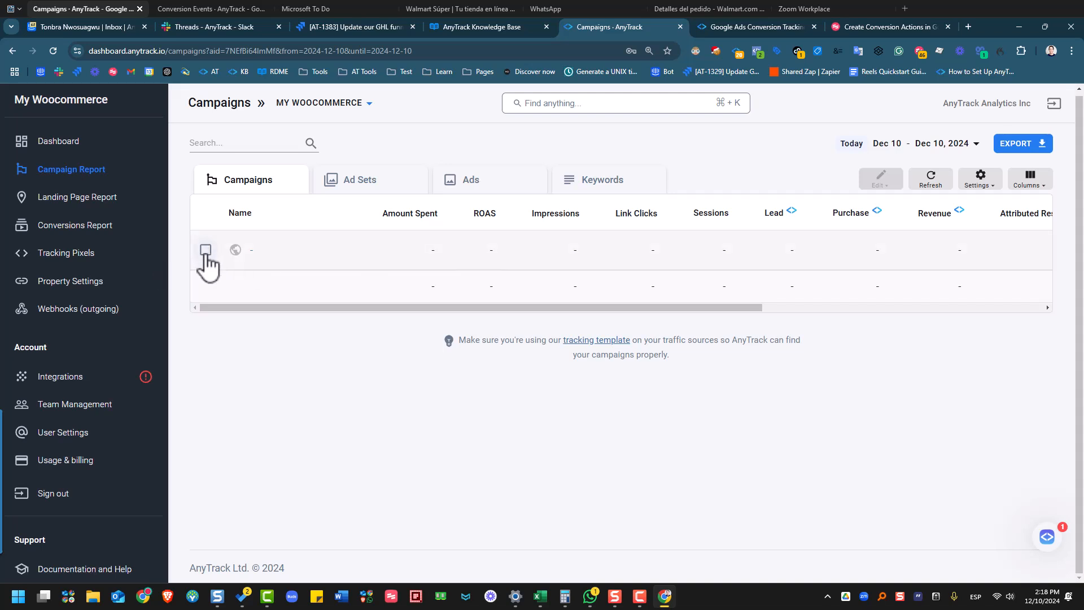
left_click(206, 250)
left_click(876, 180)
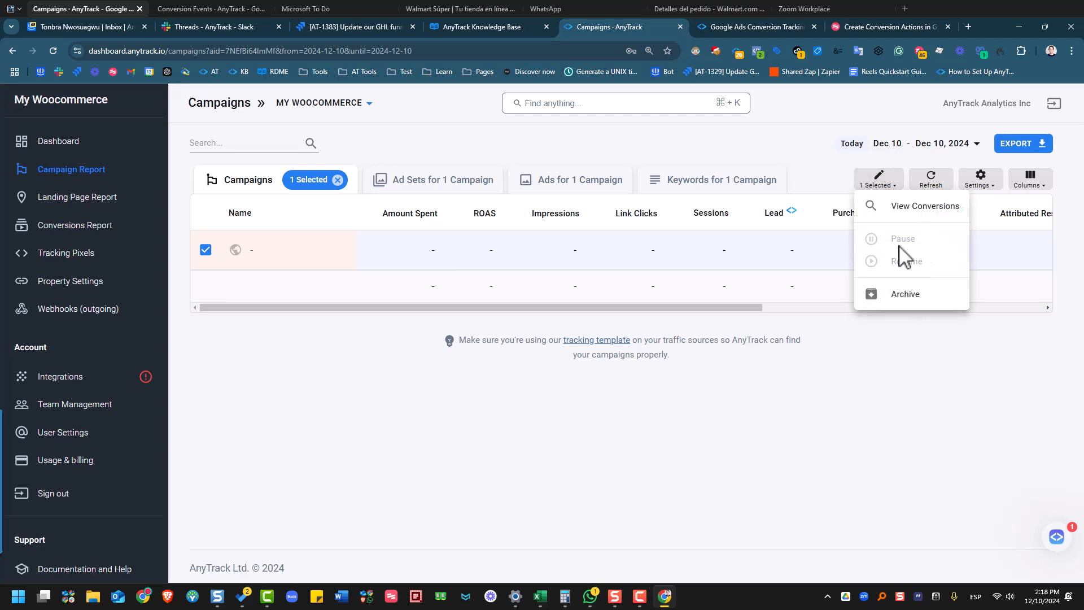
left_click(856, 415)
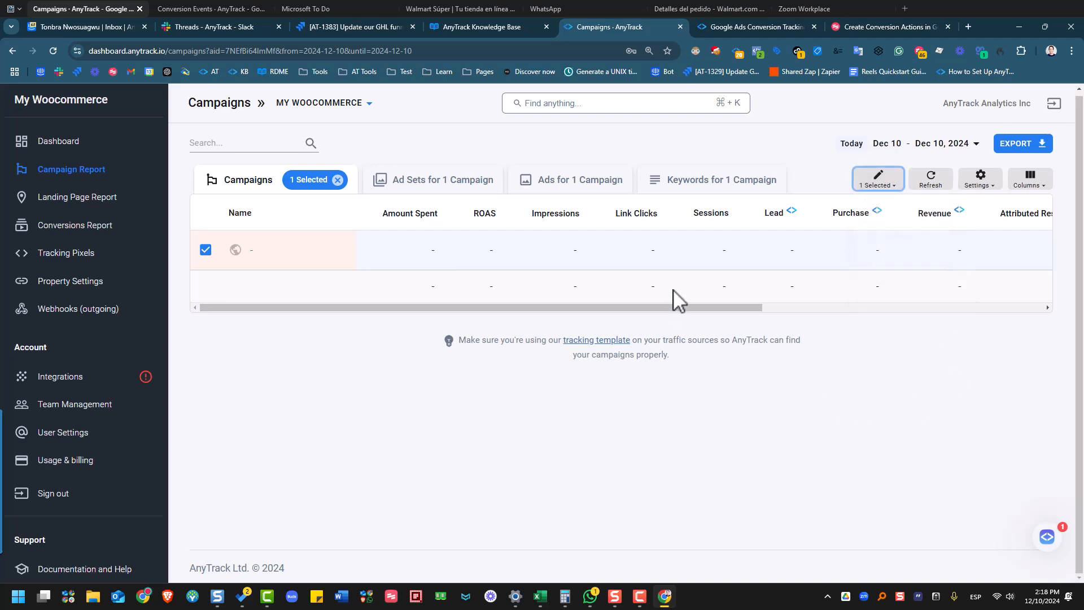
left_click_drag(682, 307, 995, 336)
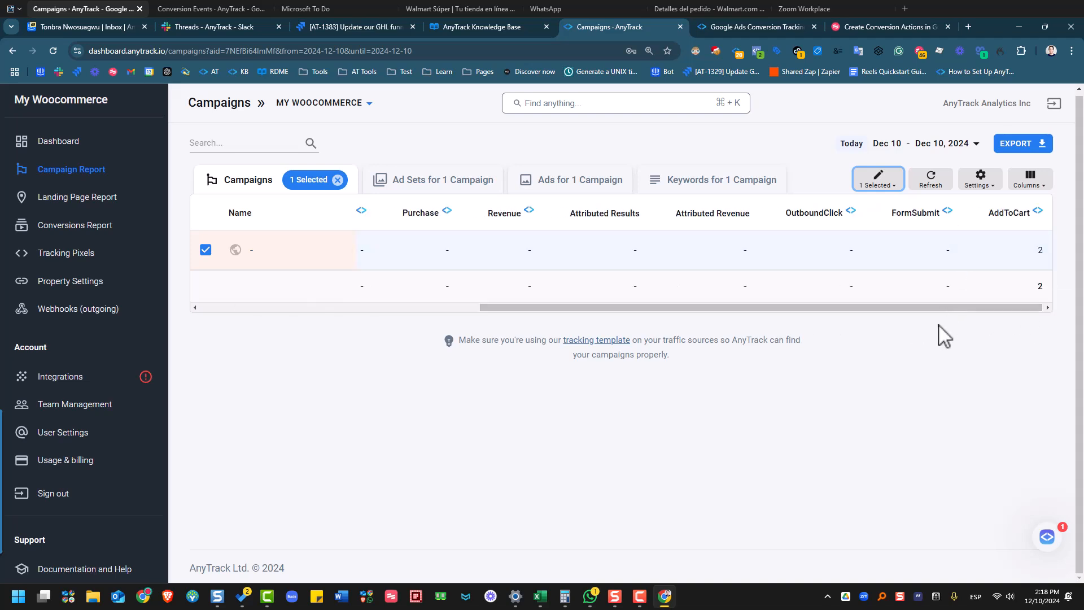
left_click_drag(886, 309, 460, 329)
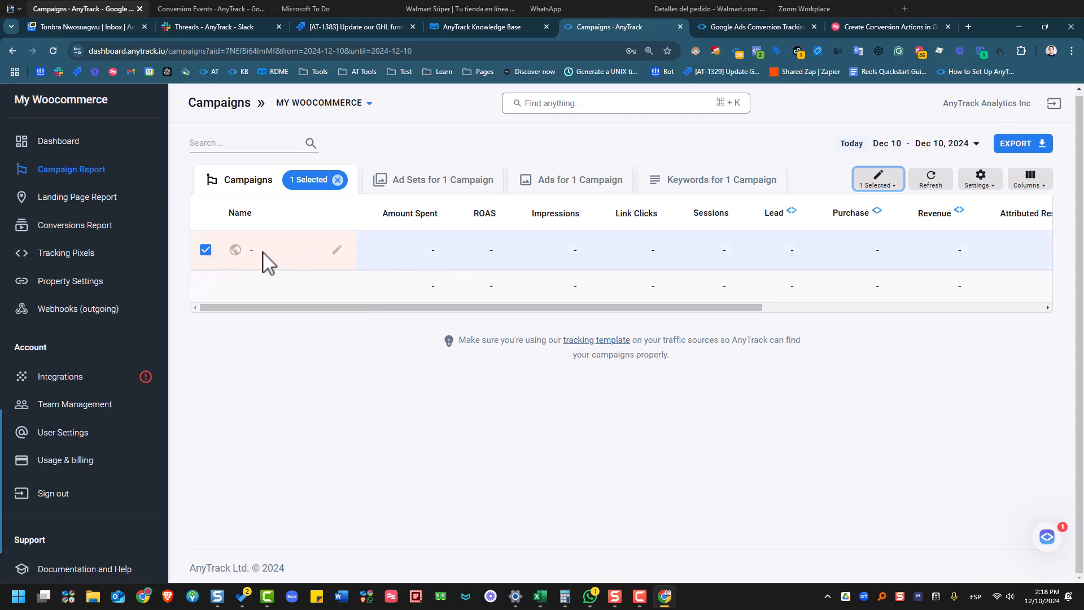
left_click(885, 178)
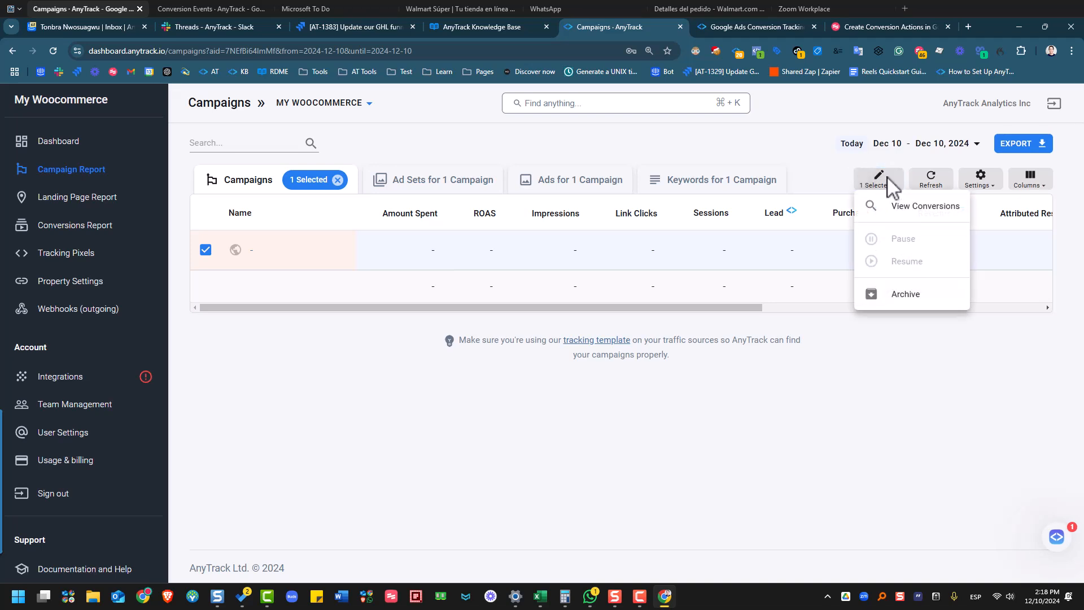
left_click(933, 212)
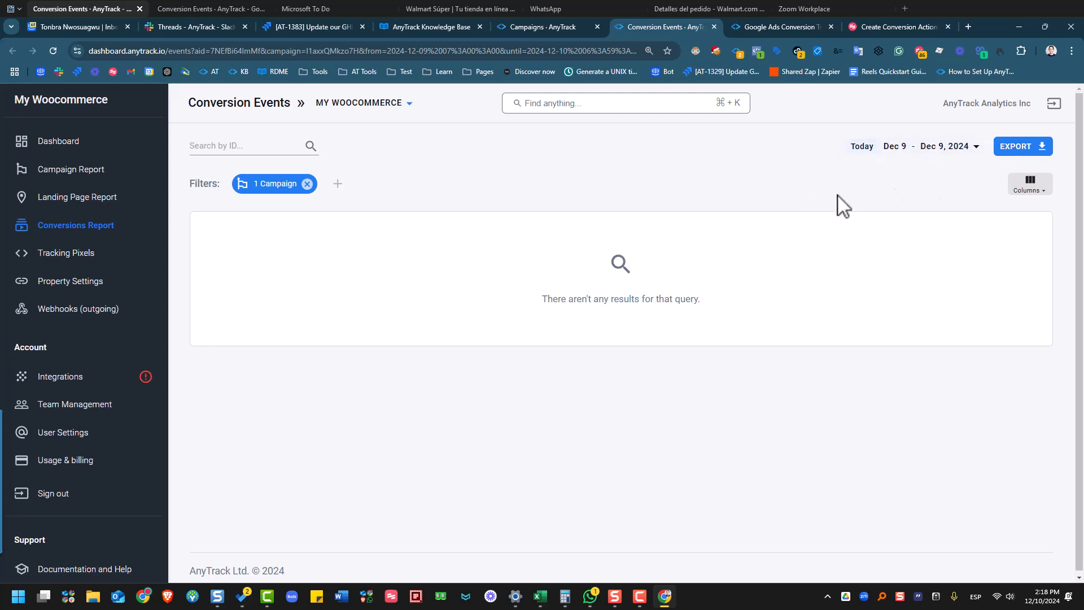
- Extend the conversions report date range to Dec 9 – Dec 10, 2024
left_click(927, 156)
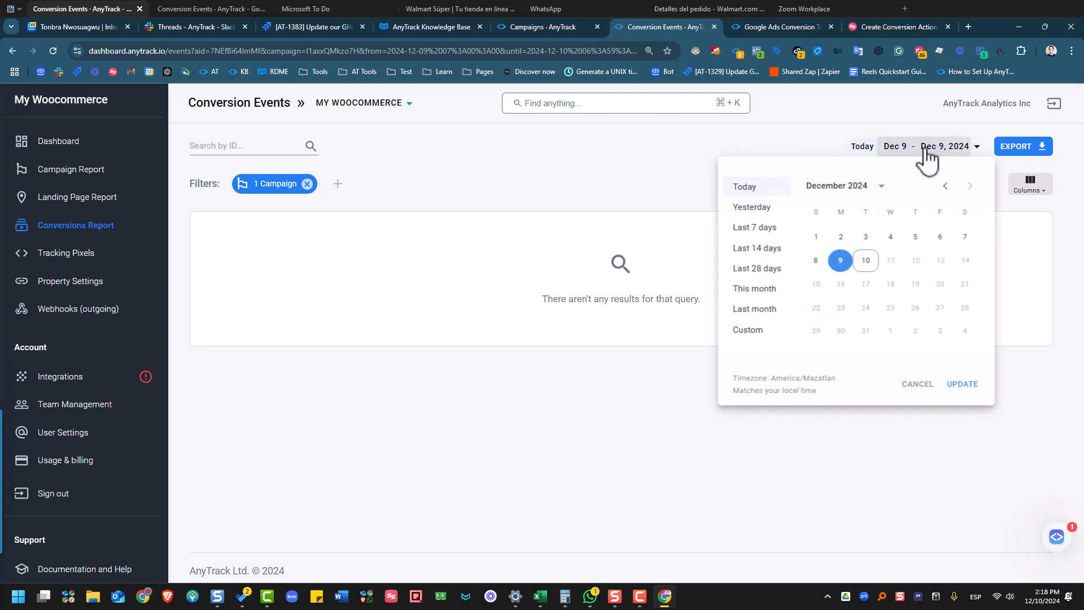
left_click(864, 262)
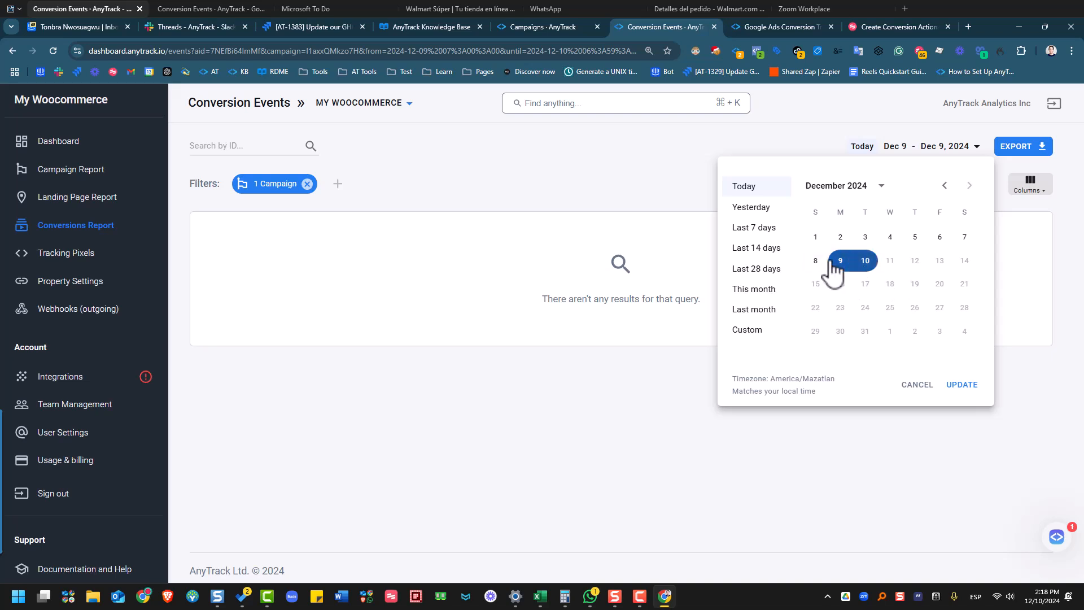
left_click(961, 387)
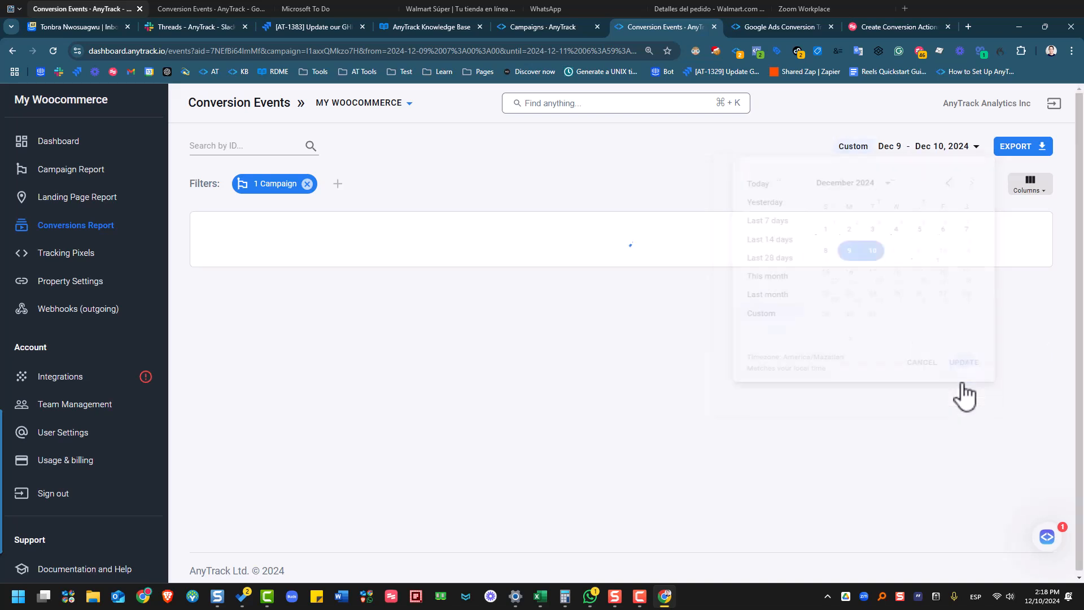
- Review the ViewContent visitor's full timeline, including AddToCart and InitiateCheckout, then close it
mouse_move(239, 257)
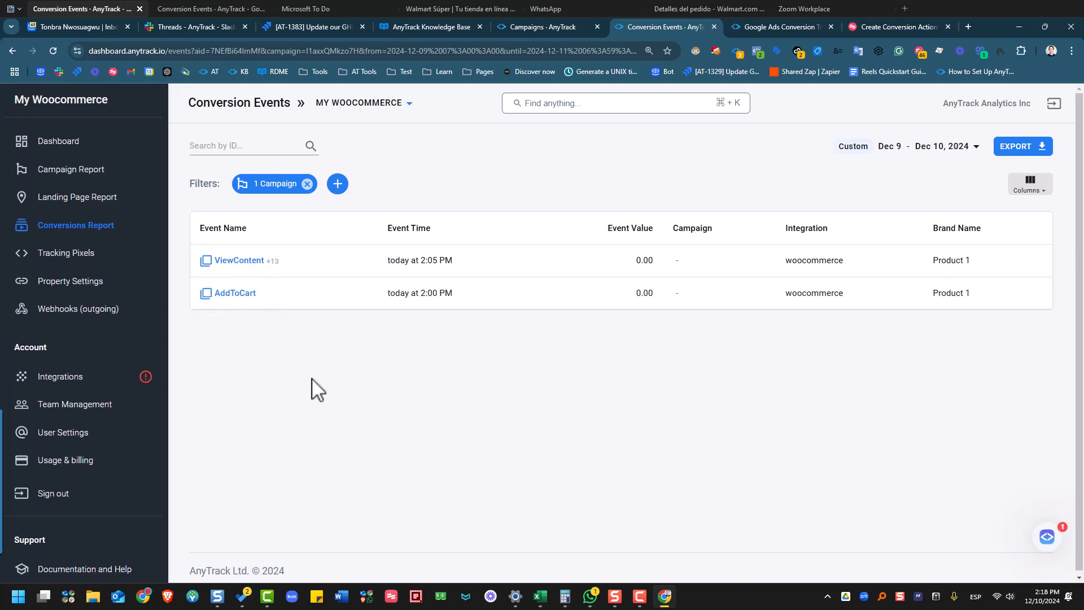
left_click(243, 260)
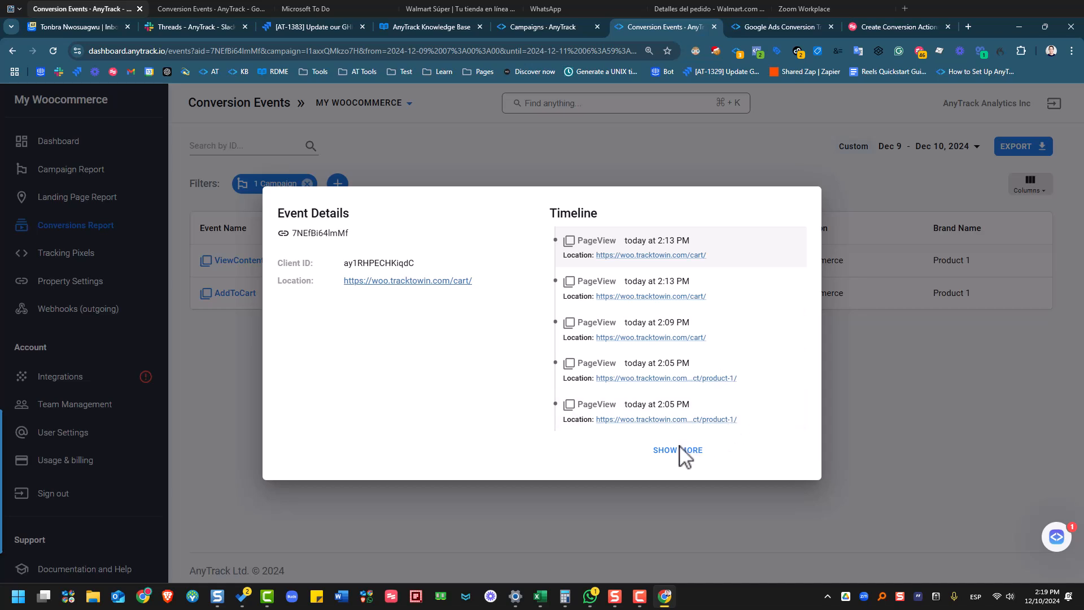
left_click(678, 450)
scroll(716, 339, "down", 5)
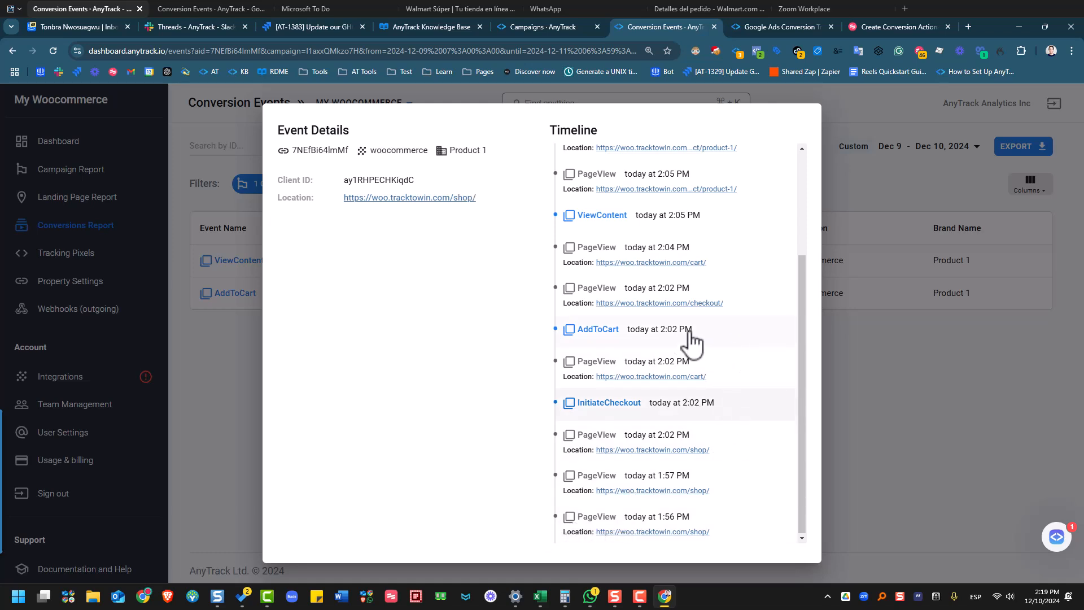
scroll(653, 416, "up", 2)
scroll(684, 356, "down", 2)
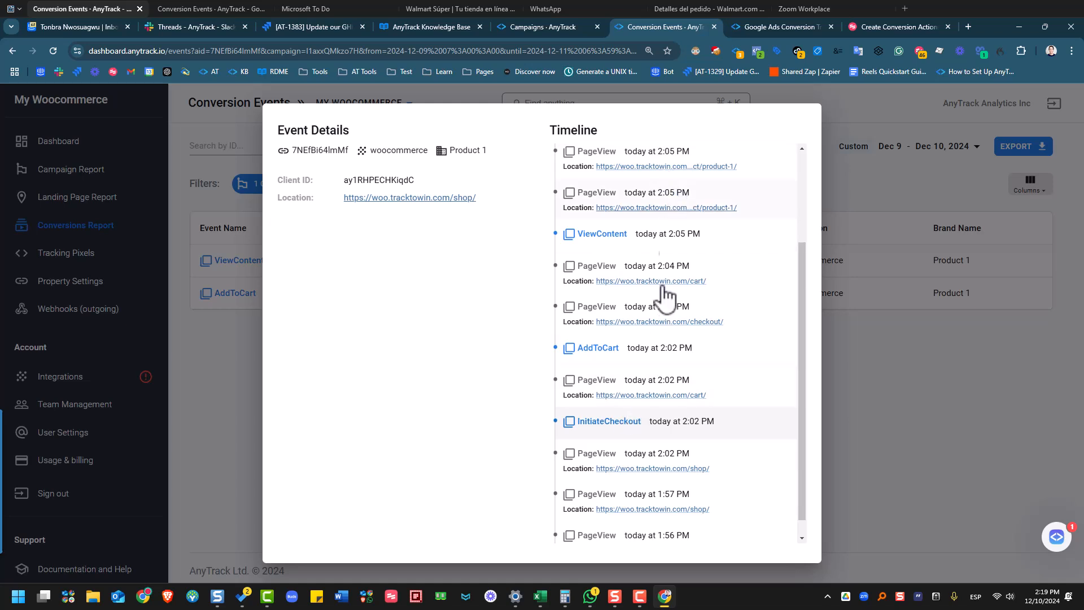
scroll(753, 359, "up", 2)
scroll(744, 447, "down", 1)
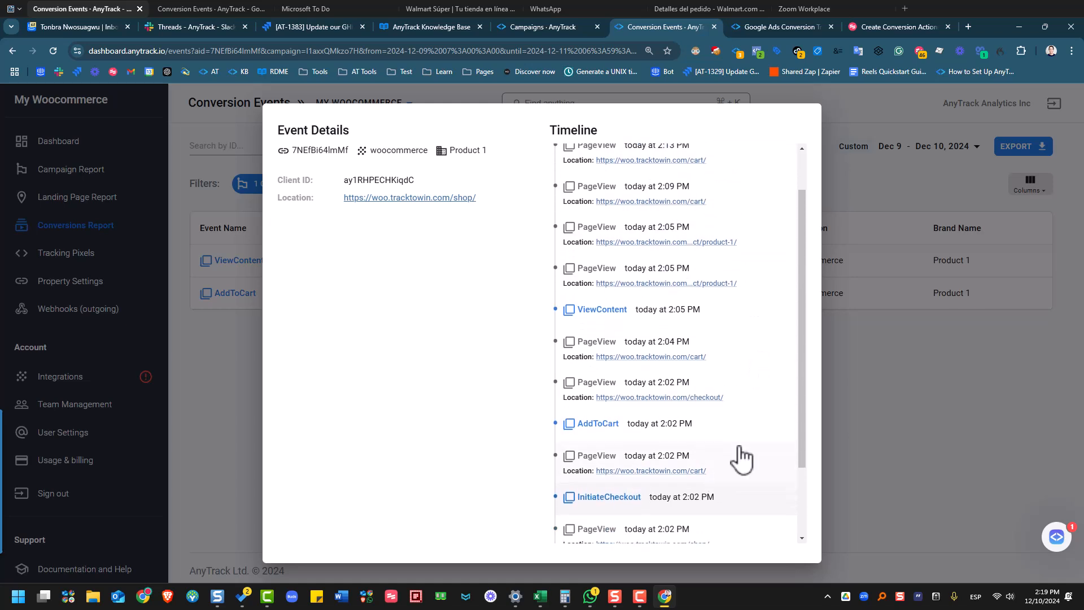
scroll(750, 418, "up", 1)
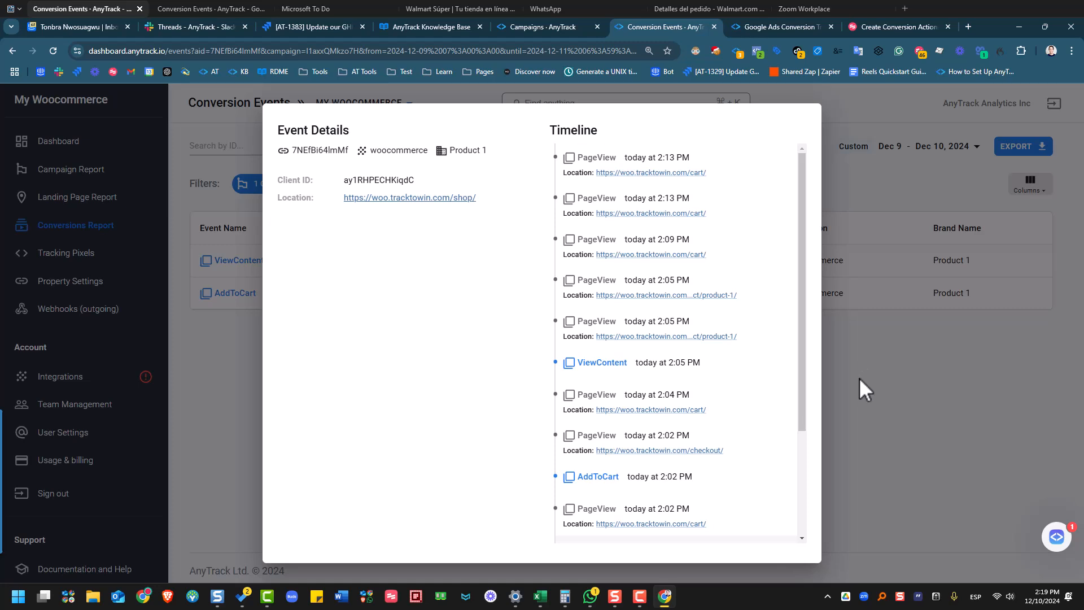
left_click(845, 351)
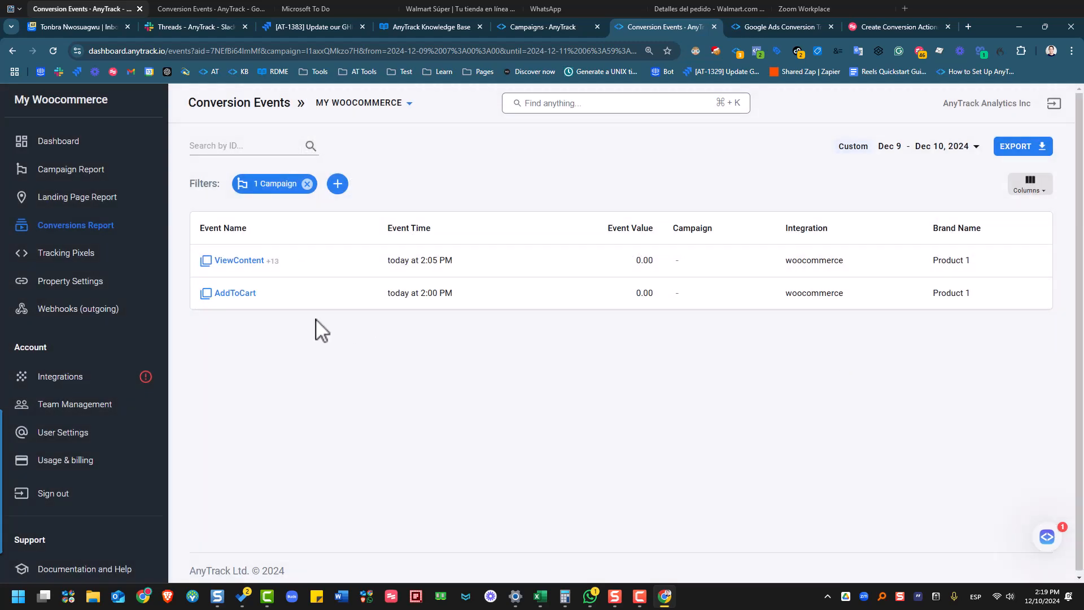
- Open the Campaign Report's column customization with the Tracking Events group expanded
left_click(80, 173)
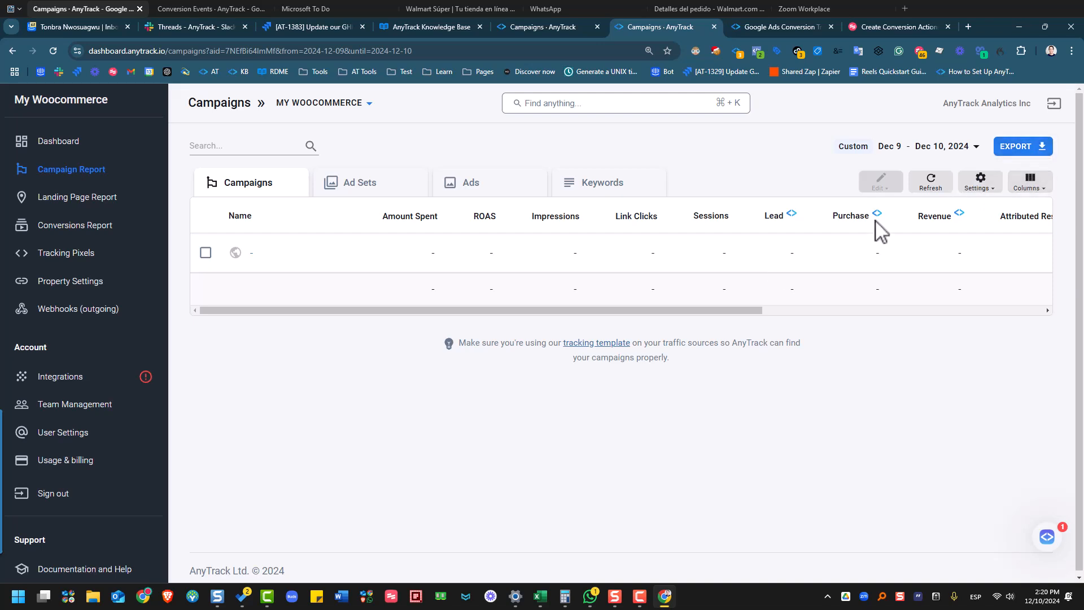
left_click_drag(743, 309, 968, 305)
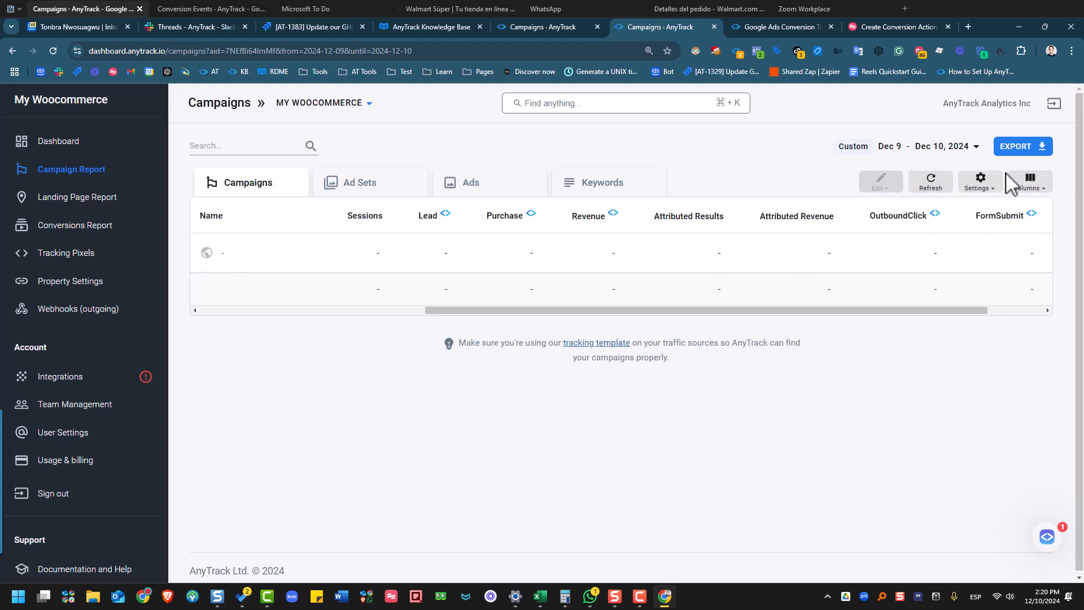
left_click(1028, 186)
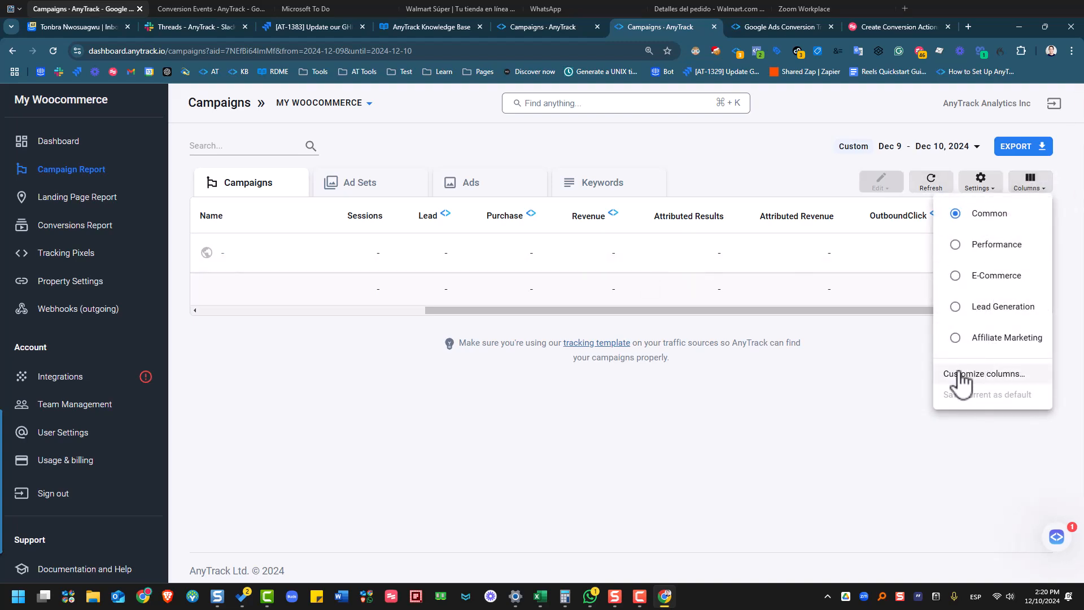
left_click(961, 375)
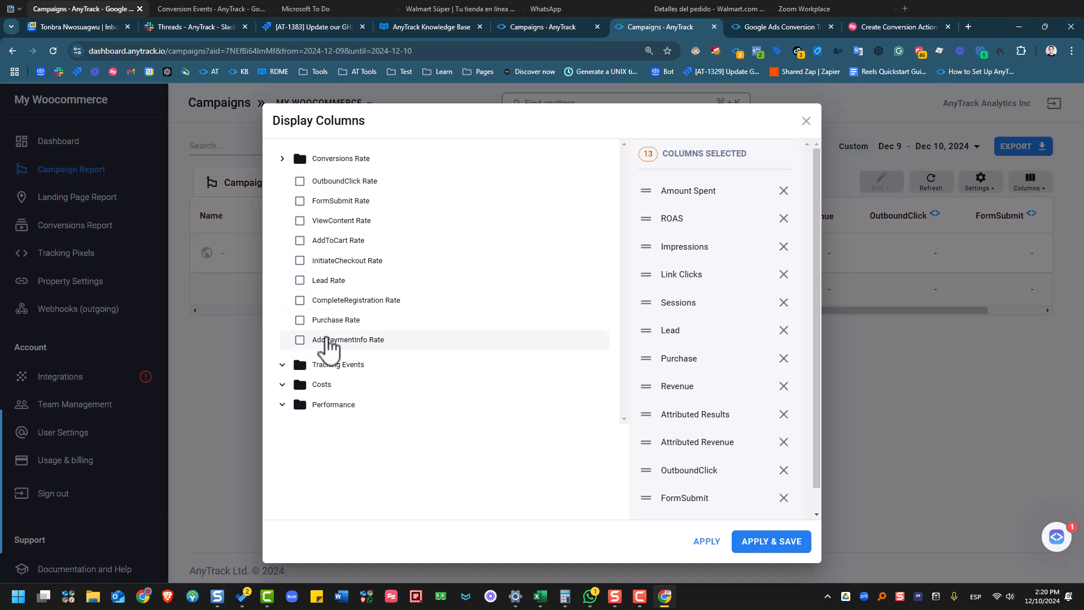
left_click(314, 370)
scroll(430, 389, "down", 1)
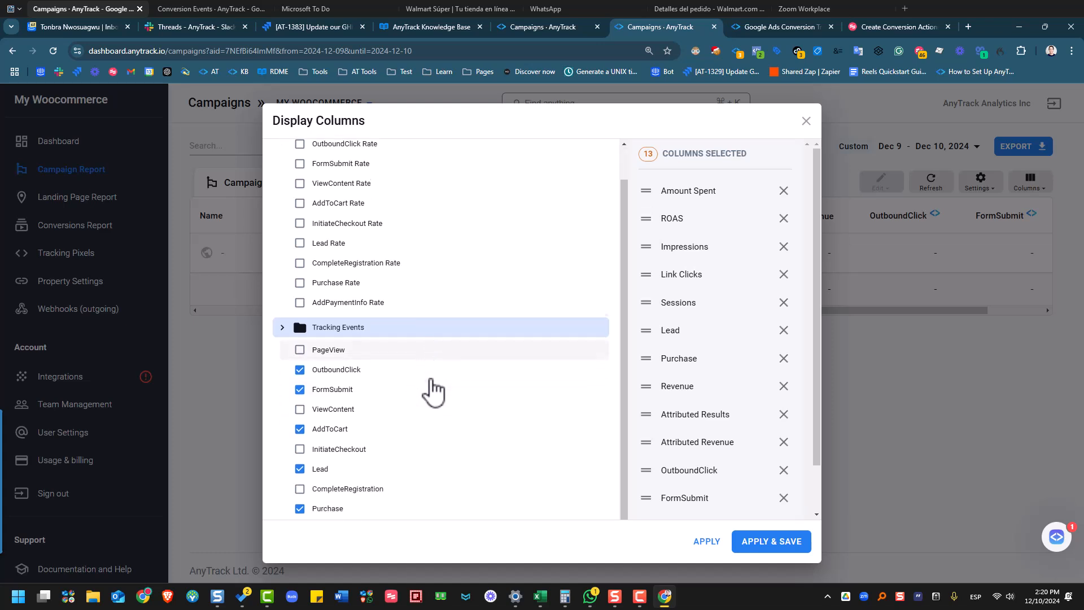
- Tick ViewContent, CompleteRegistration and AddPaymentInfo columns, then look through the Costs and Performance groups
left_click(319, 396)
scroll(320, 406, "down", 1)
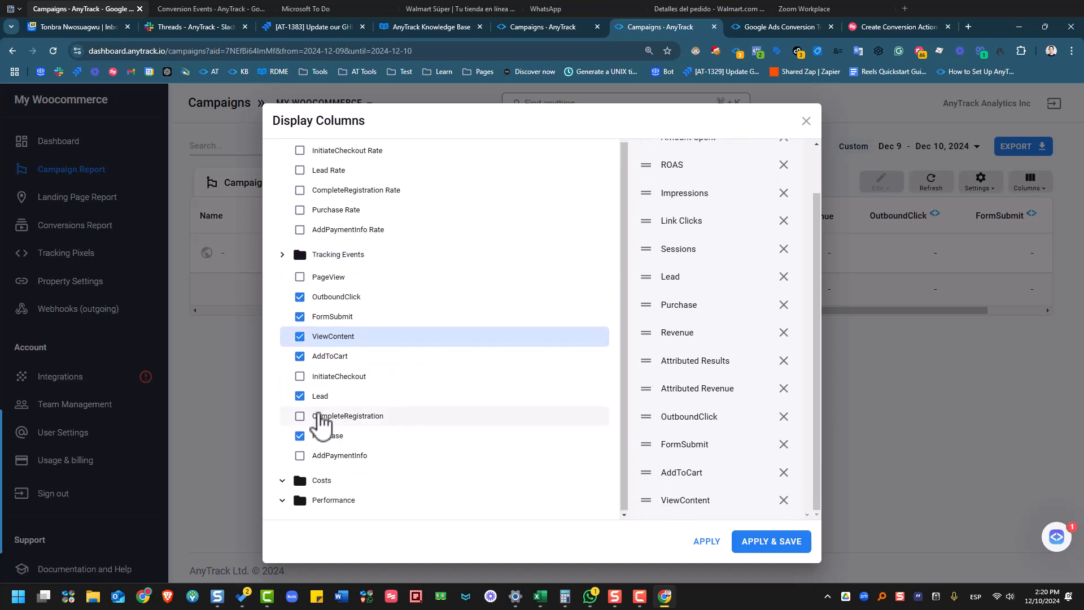
left_click(322, 418)
left_click(341, 456)
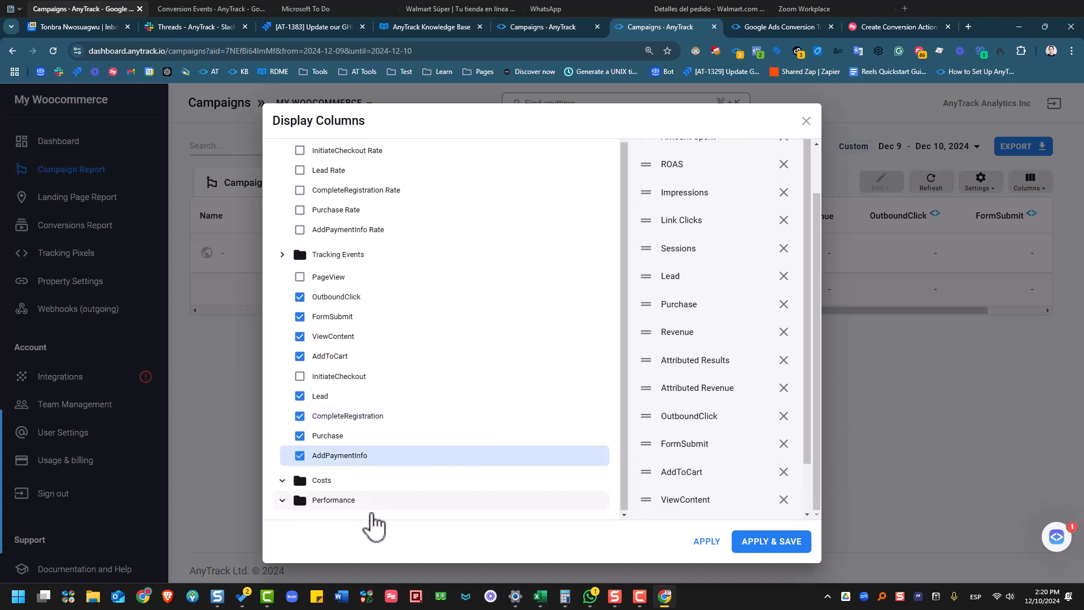
left_click(333, 481)
scroll(467, 384, "down", 4)
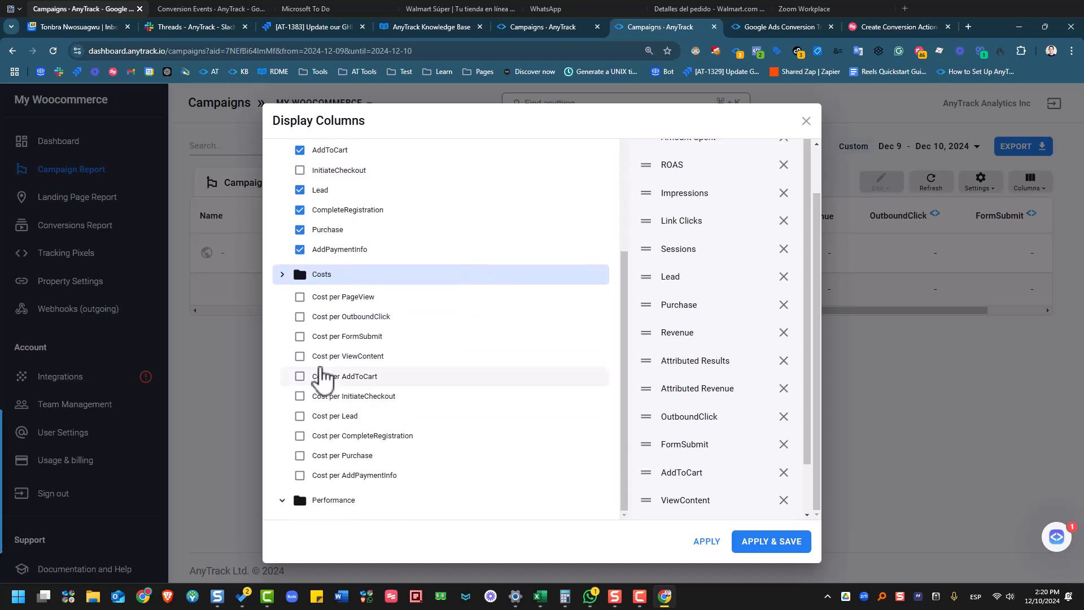
left_click(334, 501)
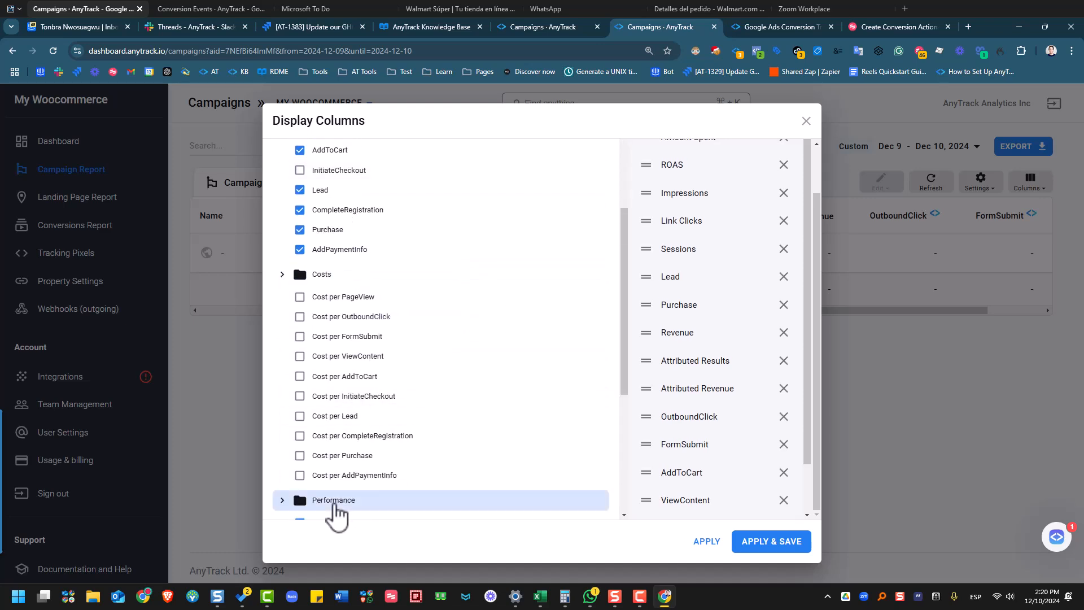
scroll(428, 353, "down", 2)
scroll(427, 353, "down", 5)
scroll(443, 361, "down", 1)
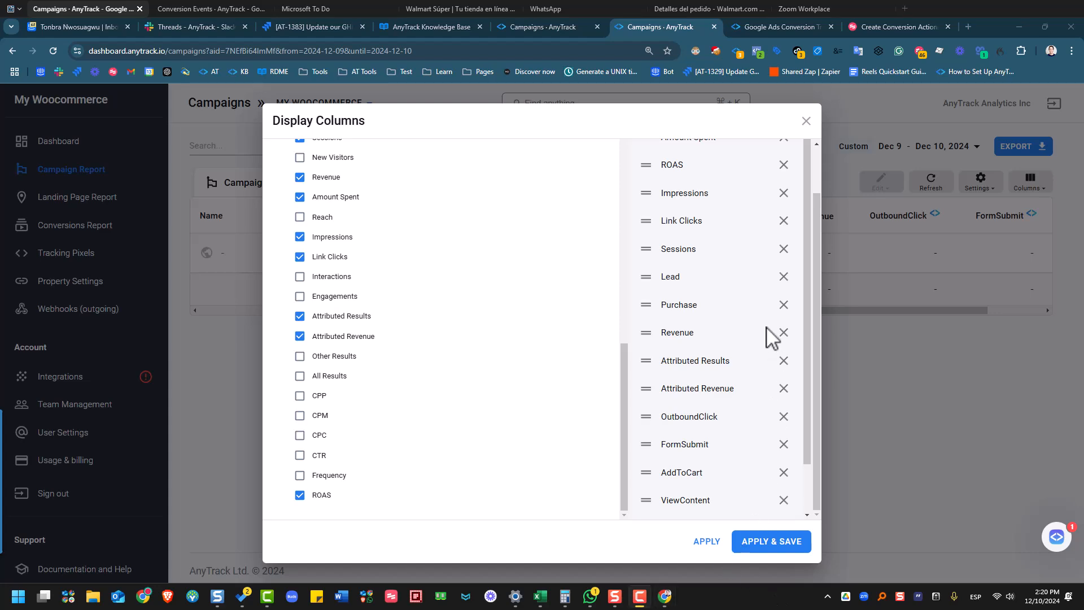
- Apply the columns, confirm AddToCart 2 and ViewContent 1, then return to the Google Ads docs
left_click(771, 542)
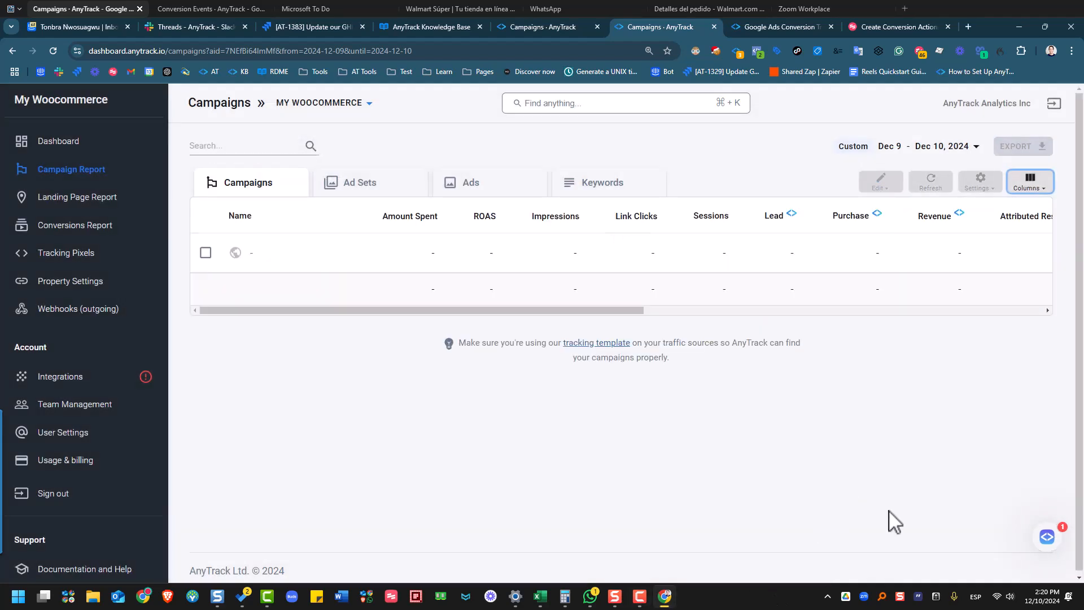
left_click_drag(519, 310, 907, 278)
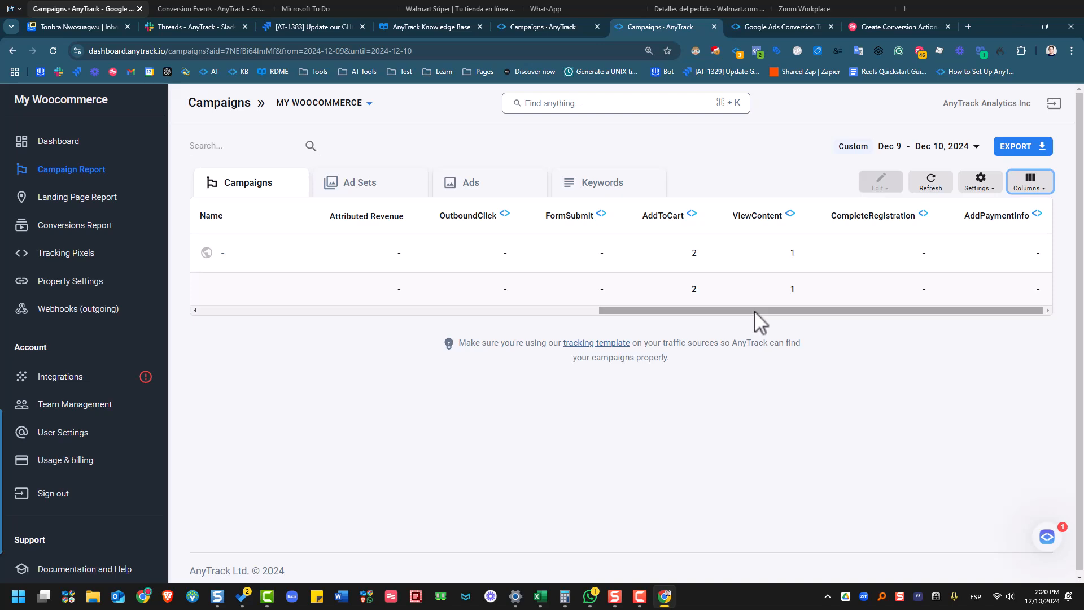
left_click_drag(691, 311, 322, 310)
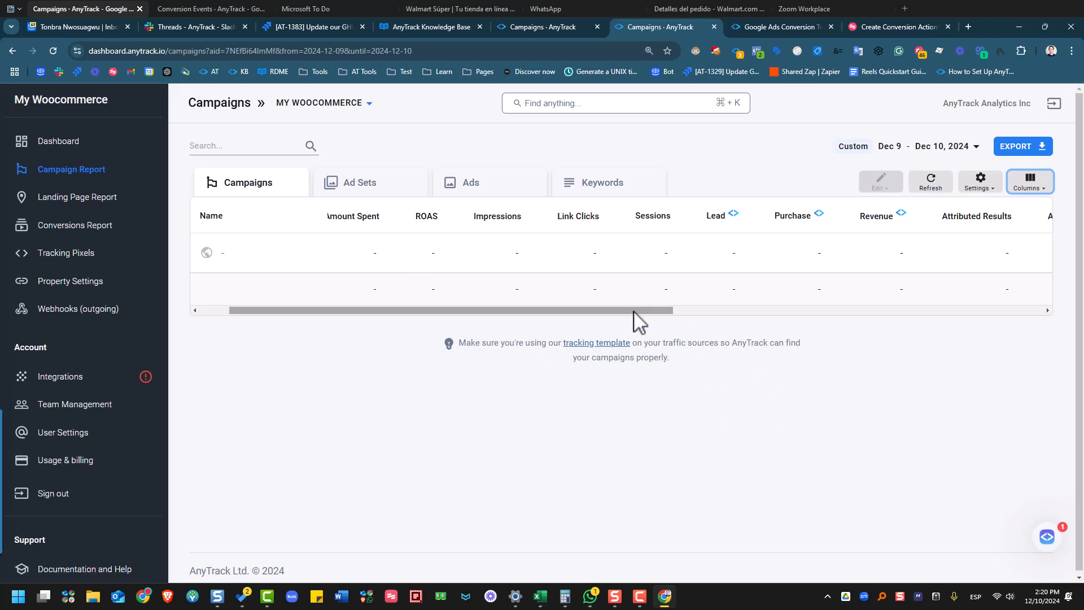
left_click(1047, 542)
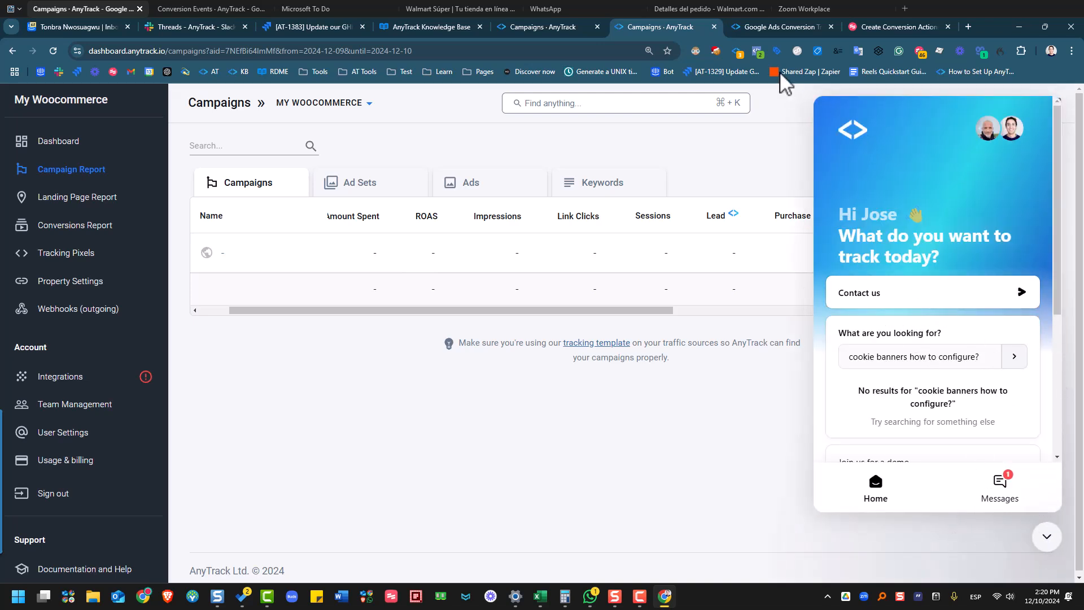
left_click(760, 24)
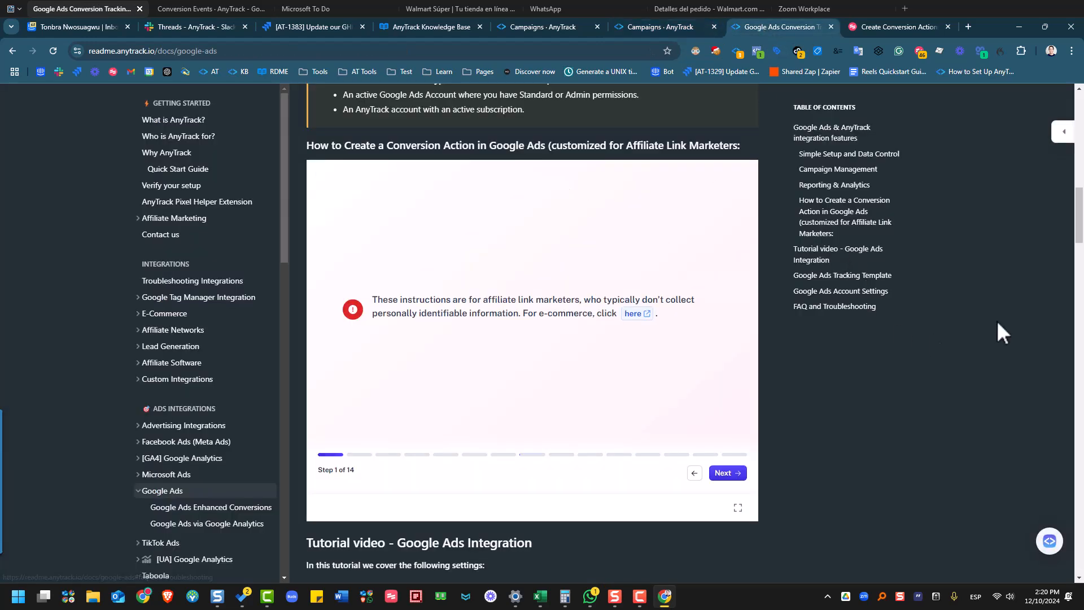